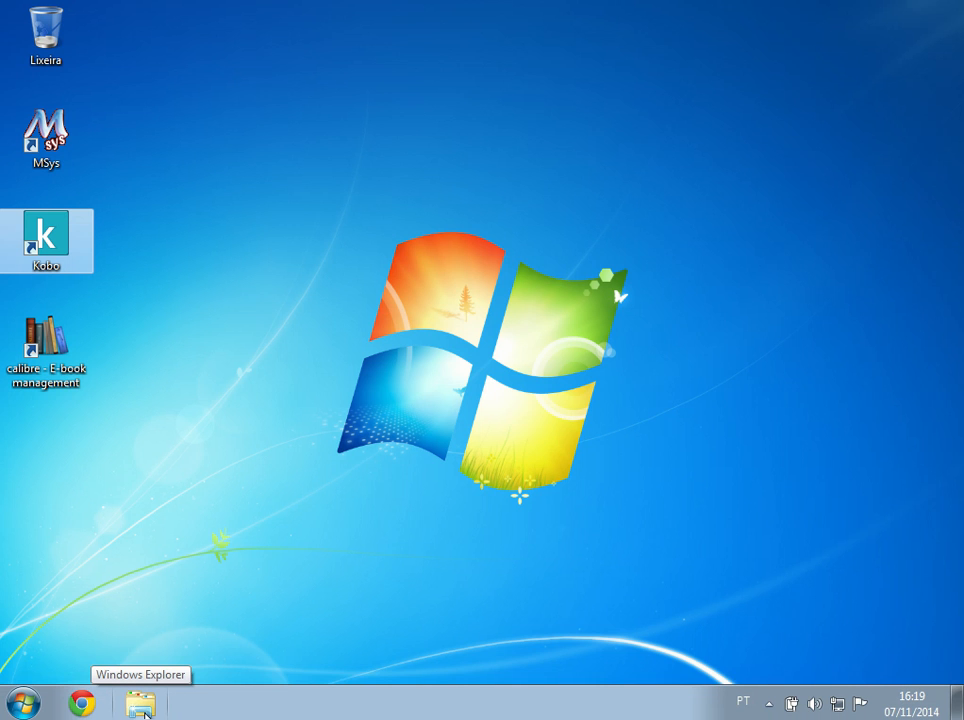
# Run openlogos-1.0.2-install.exe from the Downloads folder, allow it to make changes, and choose Português Brasileiro as the installer language.
pyautogui.click(141, 705)
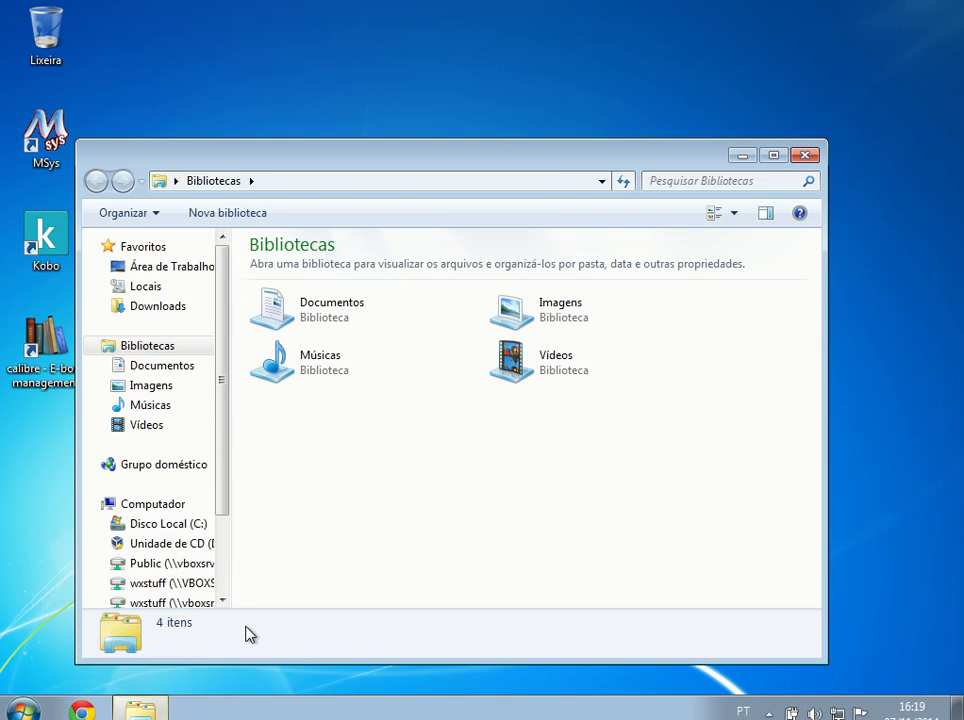
pyautogui.click(155, 310)
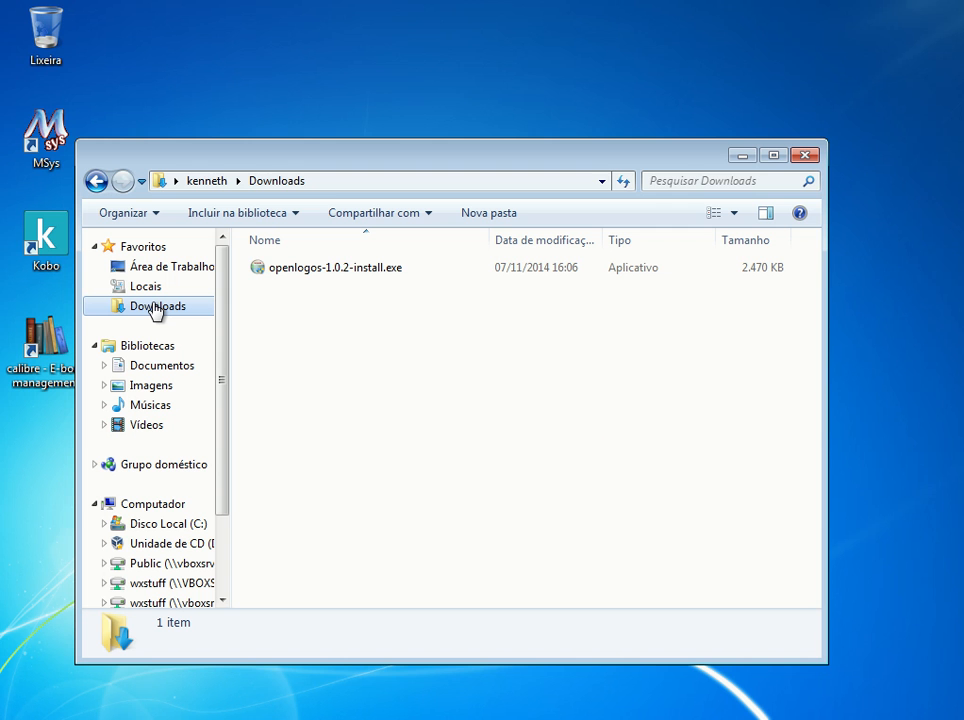
pyautogui.doubleClick(328, 269)
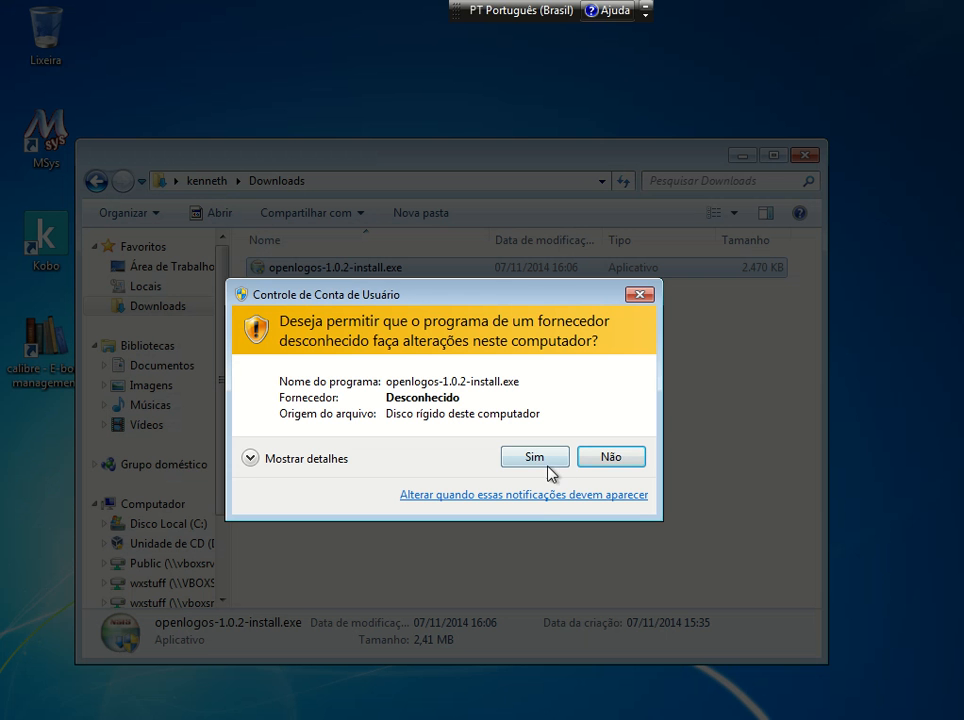
pyautogui.click(548, 461)
pyautogui.click(538, 380)
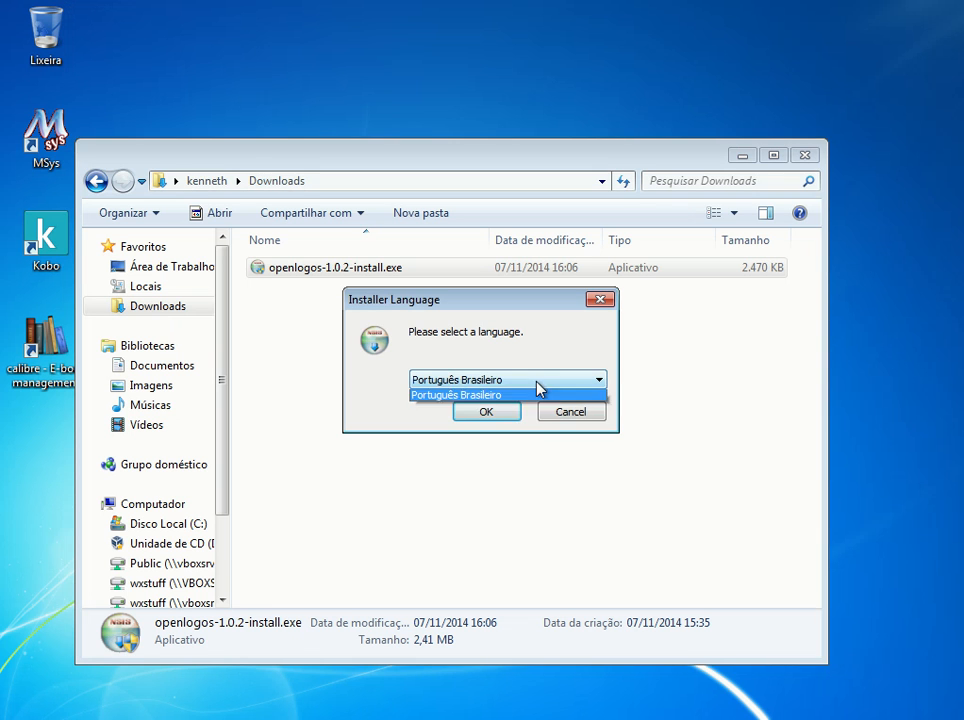
pyautogui.click(522, 395)
pyautogui.click(515, 408)
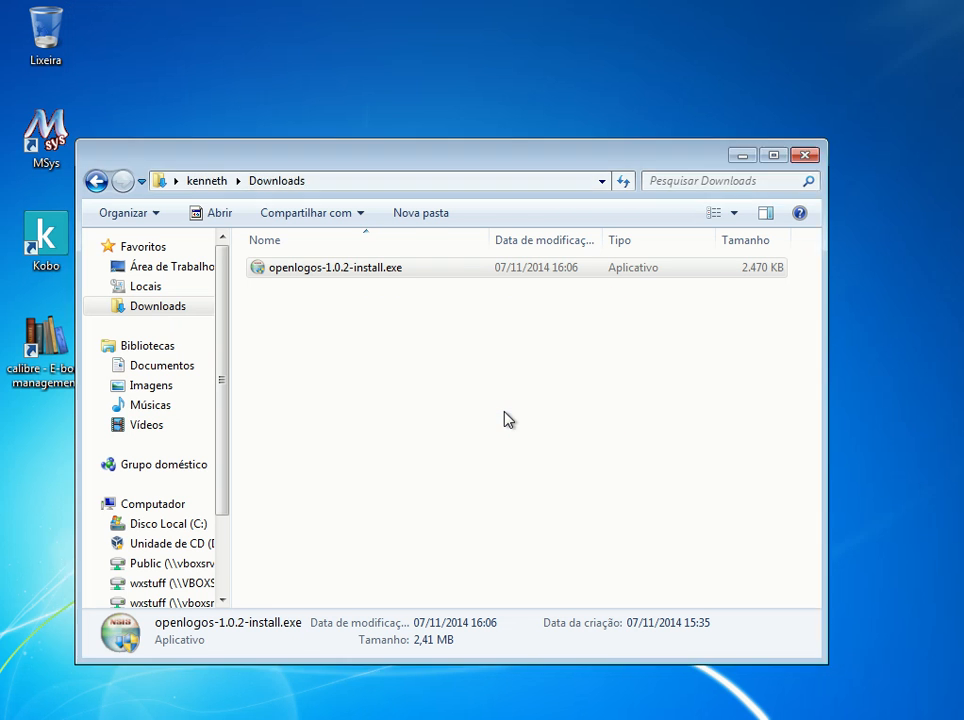
# Accept the licence, install OpenLogos in C:\Program Files\OpenLogos, and finish setup with Run OpenLogos enabled.
pyautogui.click(593, 521)
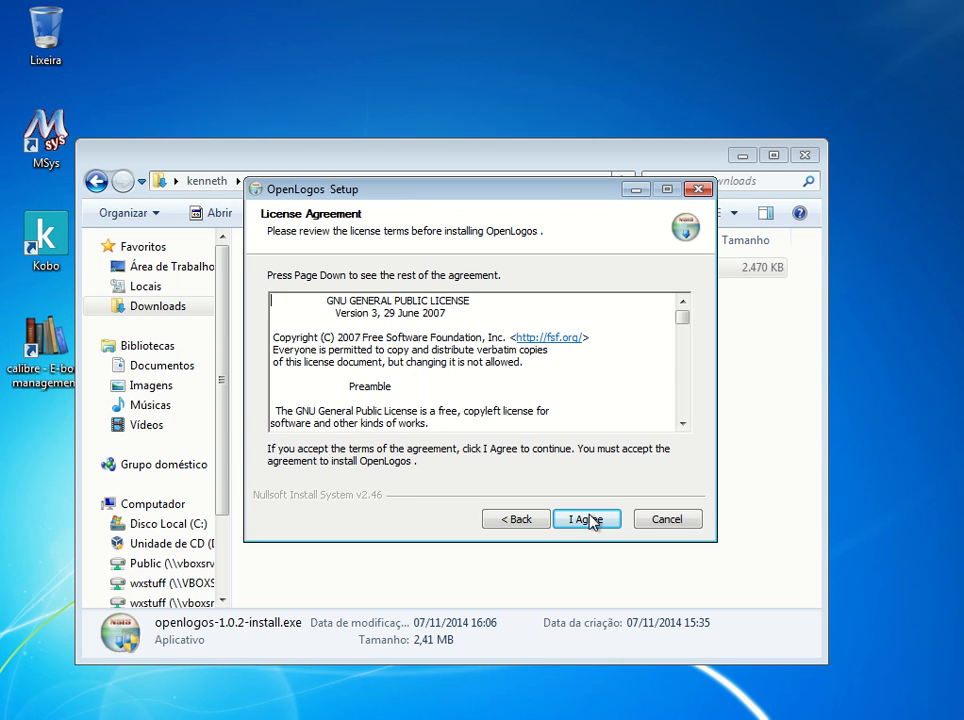
pyautogui.click(590, 521)
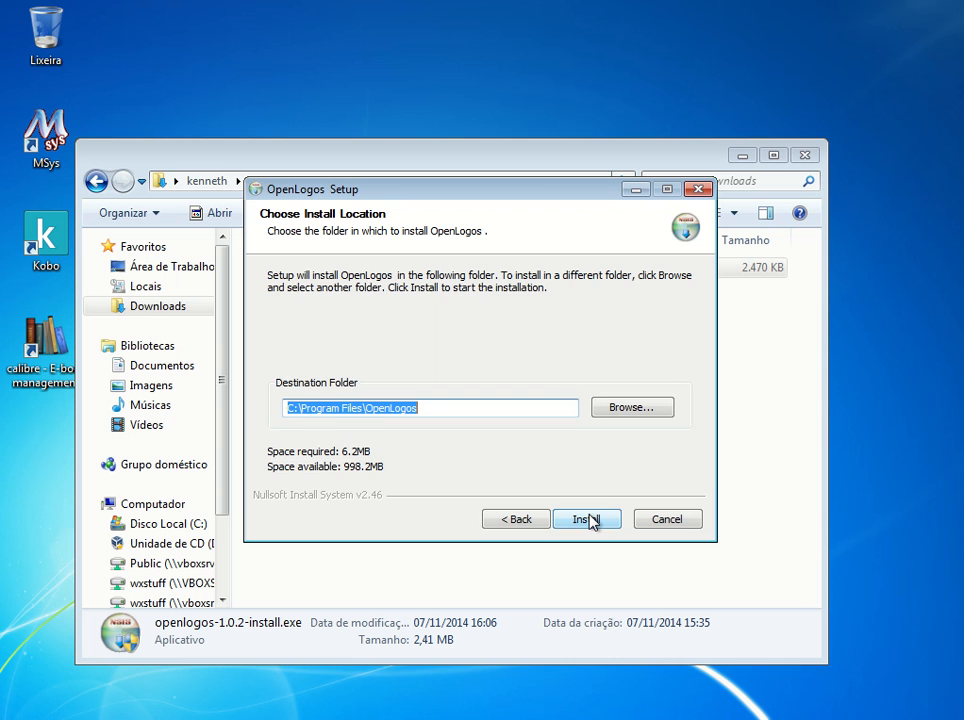
pyautogui.click(588, 519)
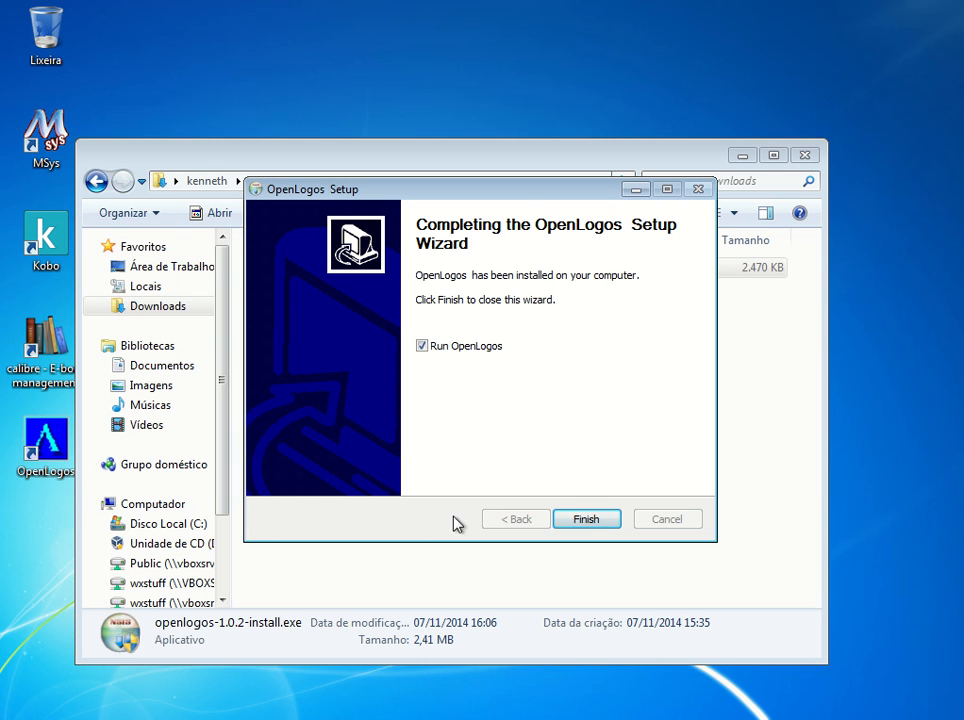
pyautogui.click(586, 526)
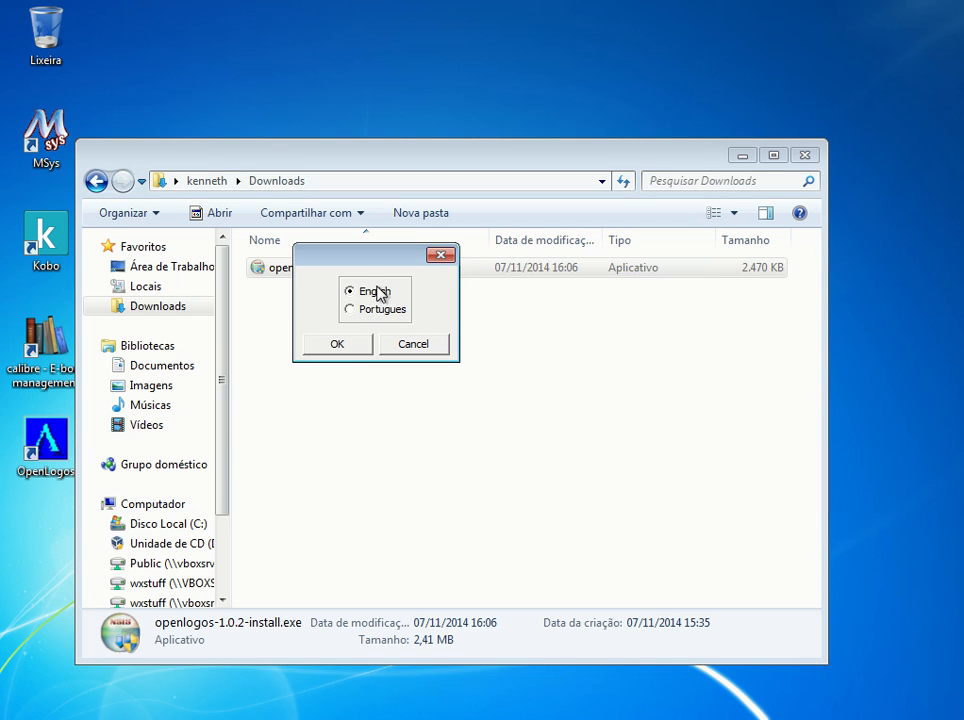
# Start OpenLogos in English, close the Downloads folder window, and reposition the OpenLogos window higher on the desktop.
pyautogui.click(339, 344)
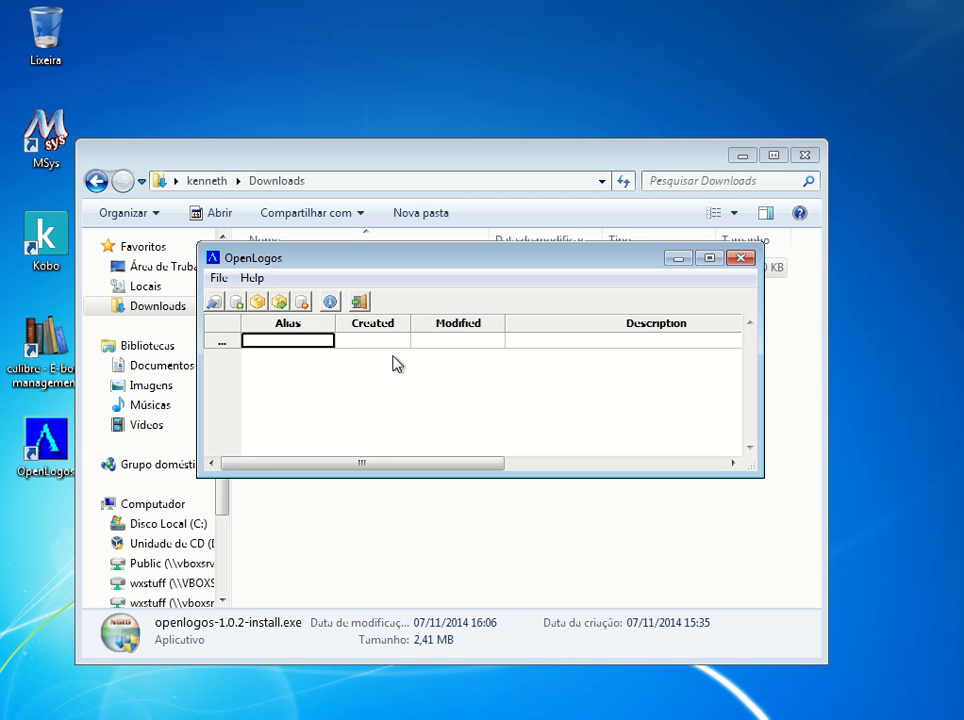
pyautogui.click(803, 156)
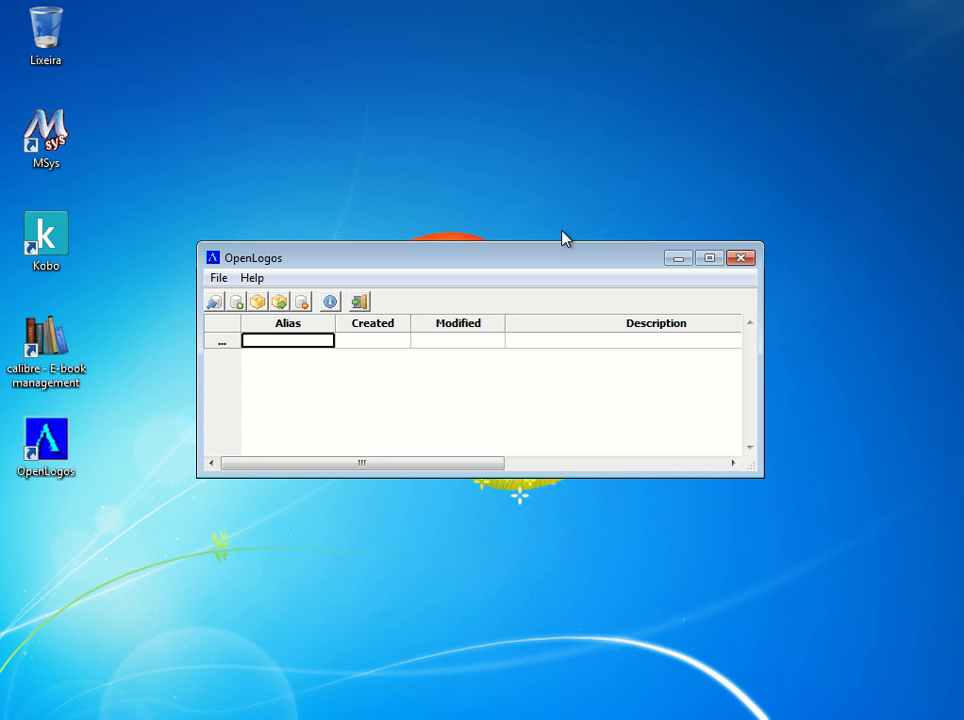
pyautogui.moveTo(542, 266); pyautogui.dragTo(504, 181)
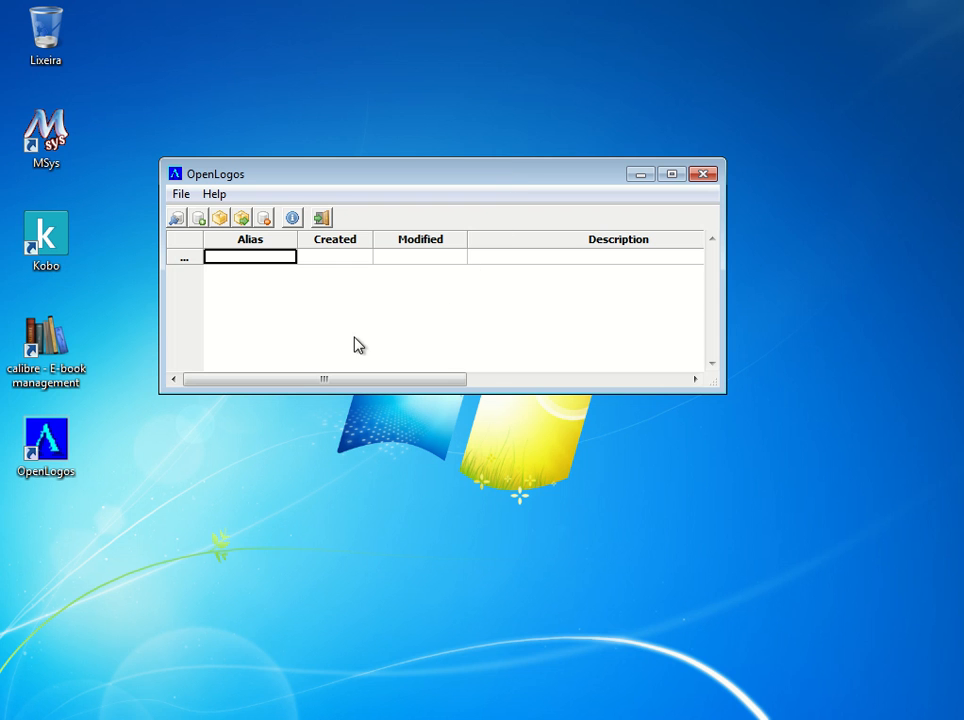
pyautogui.click(182, 196)
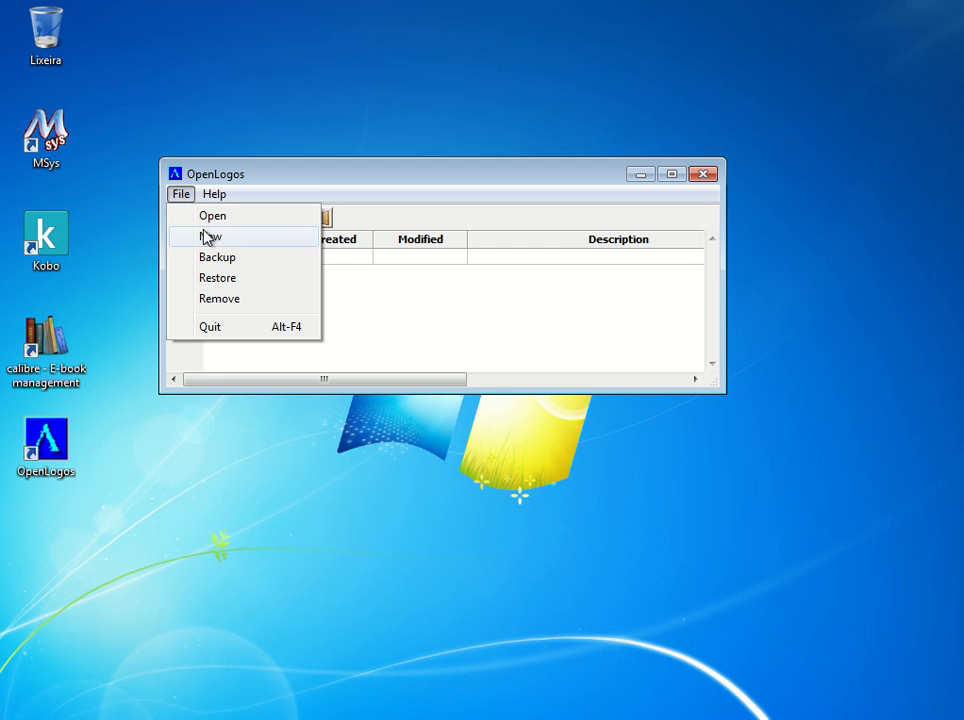
pyautogui.click(310, 187)
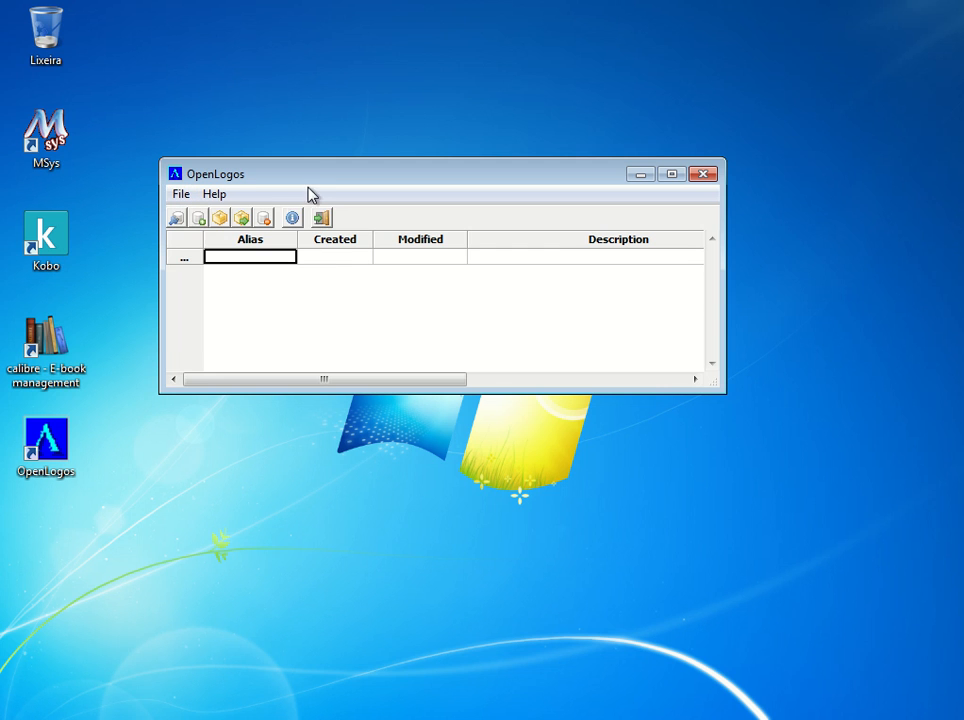
# Start a new database with the alias test, stored as exampledatabase in the Documents library.
pyautogui.click(200, 220)
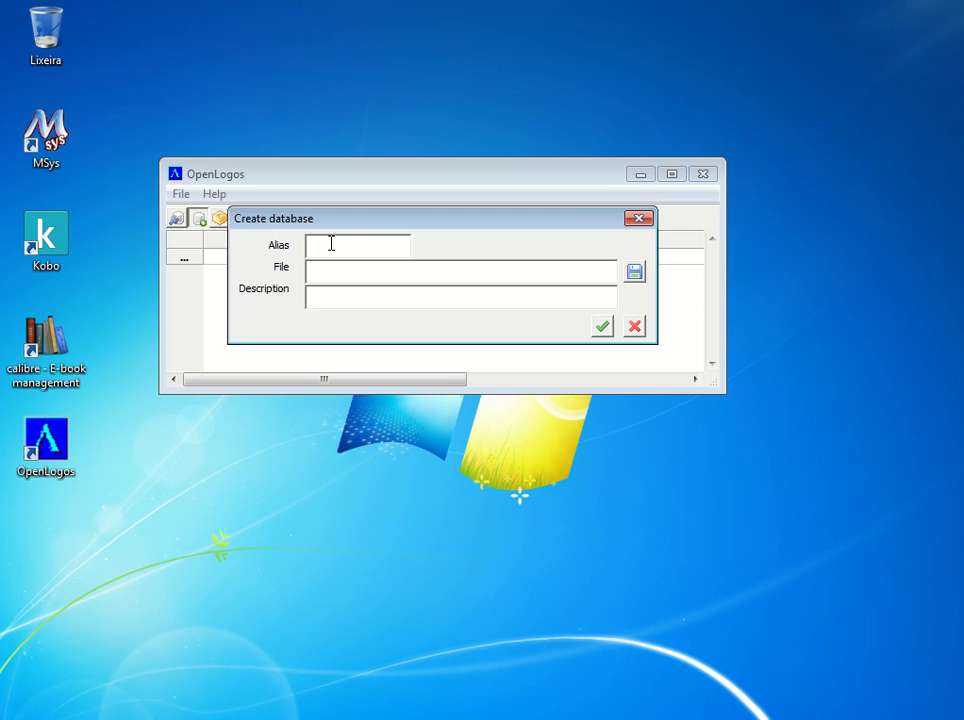
pyautogui.write('test')
pyautogui.click(636, 276)
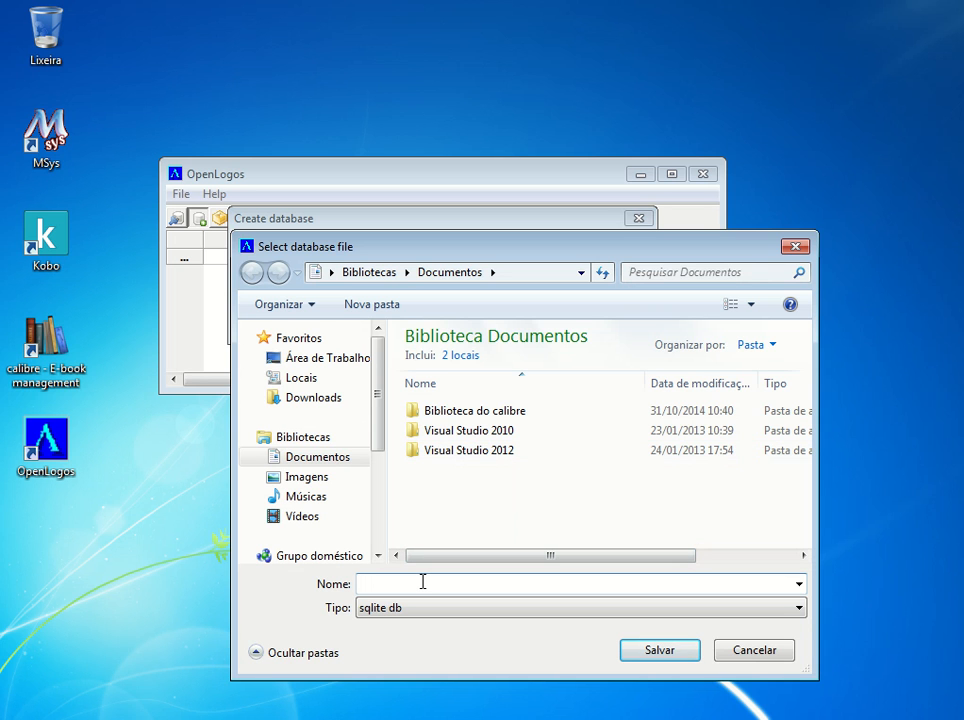
pyautogui.write('exampledatabase')
pyautogui.press('Return')
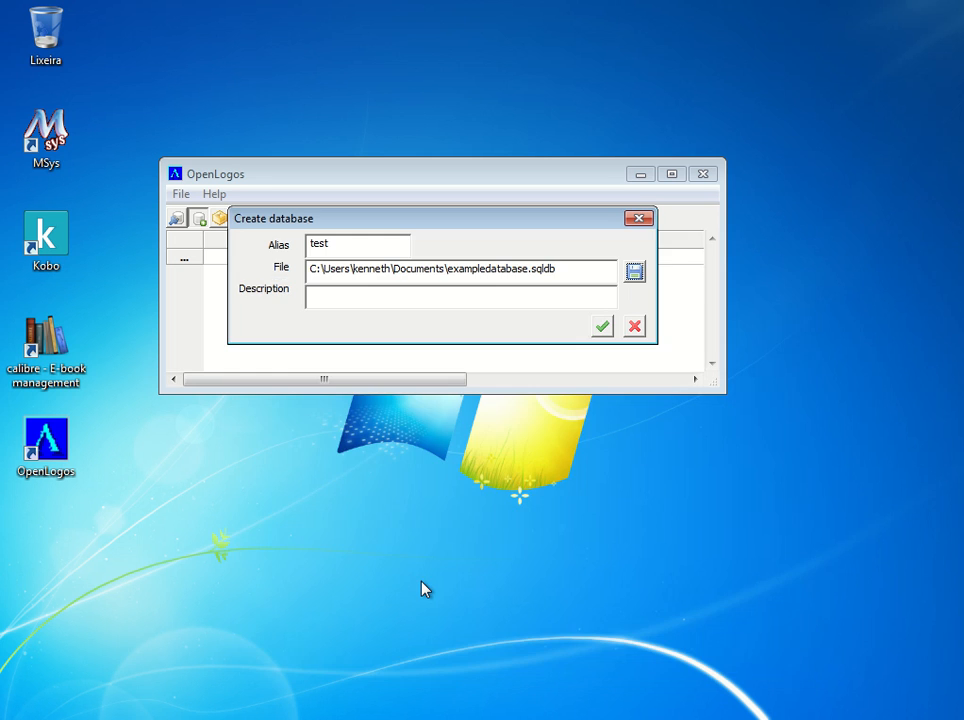
# Describe the database as "An example database for testing" and create it.
pyautogui.click(378, 303)
pyautogui.write('An exeampledatabase for testing')
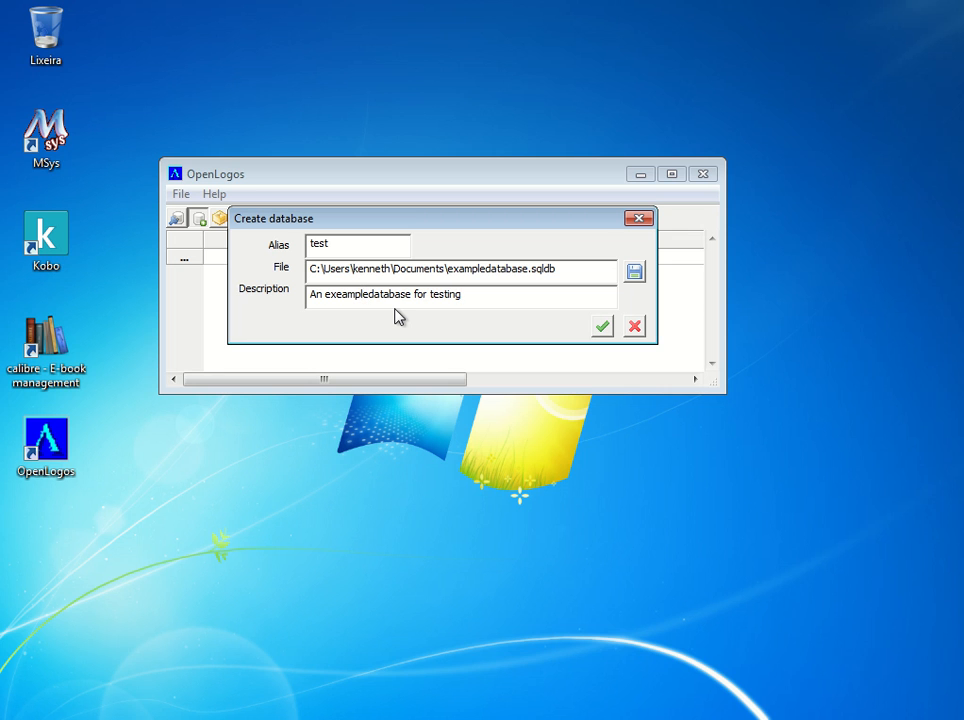
pyautogui.press('BackSpace')
pyautogui.press('Right')
pyautogui.press('Right')
pyautogui.press('Right')
pyautogui.press('Right')
pyautogui.press('Right')
pyautogui.click(605, 333)
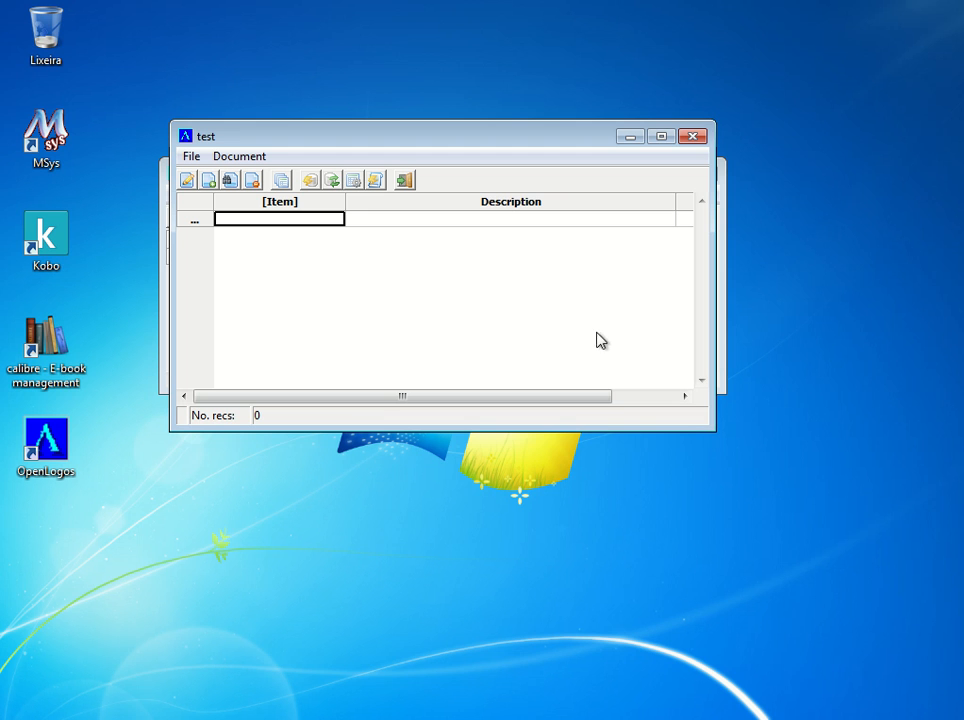
# Close the test database window and reopen the database from the database list.
pyautogui.click(691, 139)
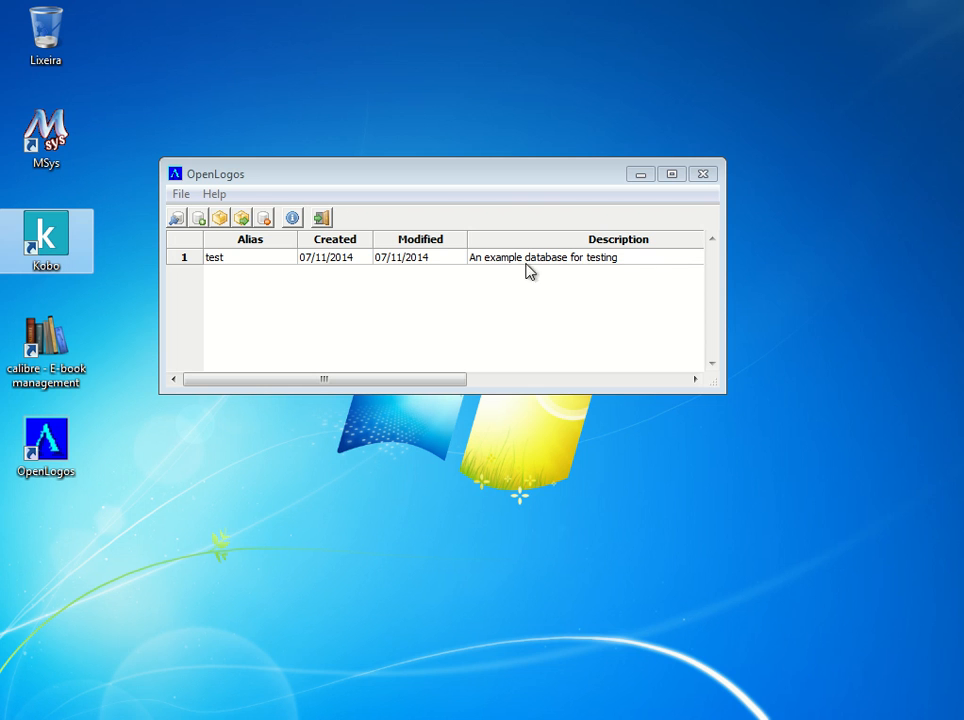
pyautogui.click(184, 262)
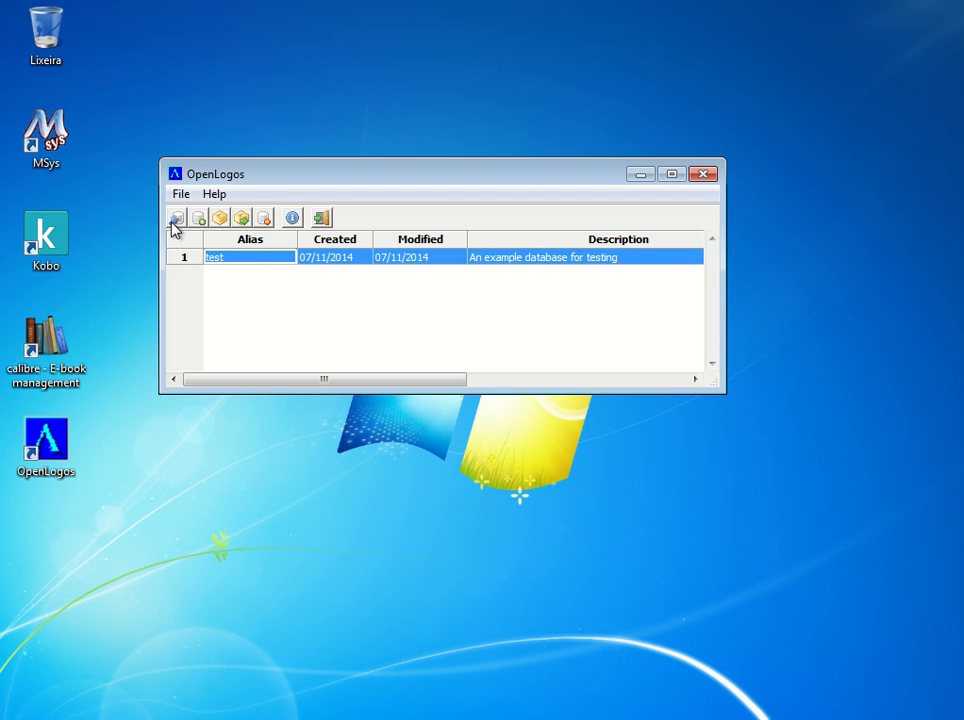
pyautogui.click(175, 219)
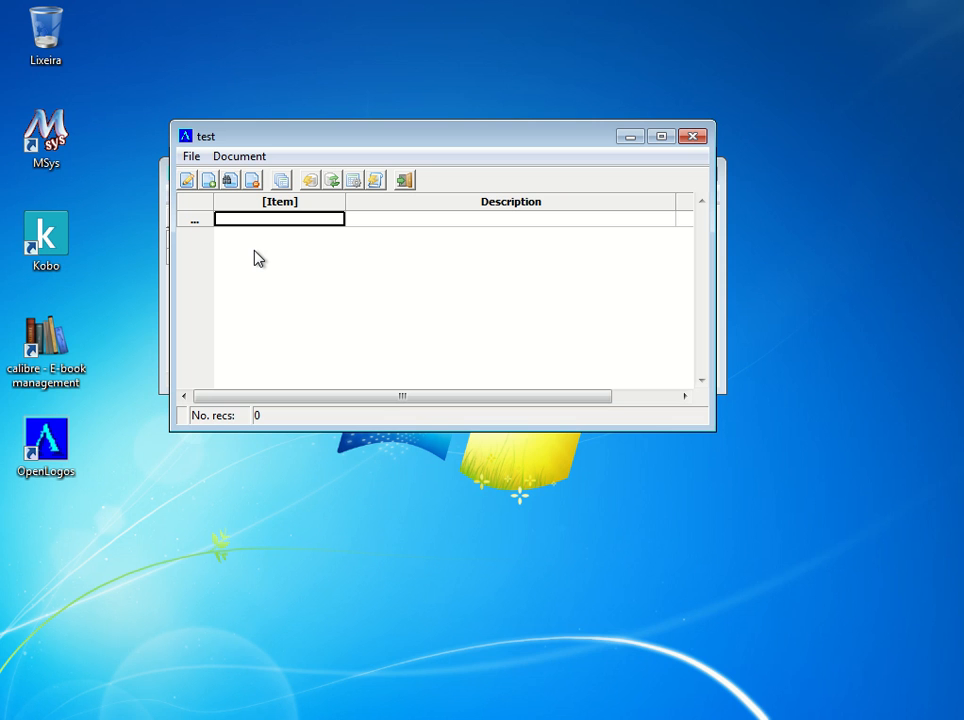
# Create a document with item name "first", description "first item indatabase", and the date 6 November 2013.
pyautogui.click(206, 182)
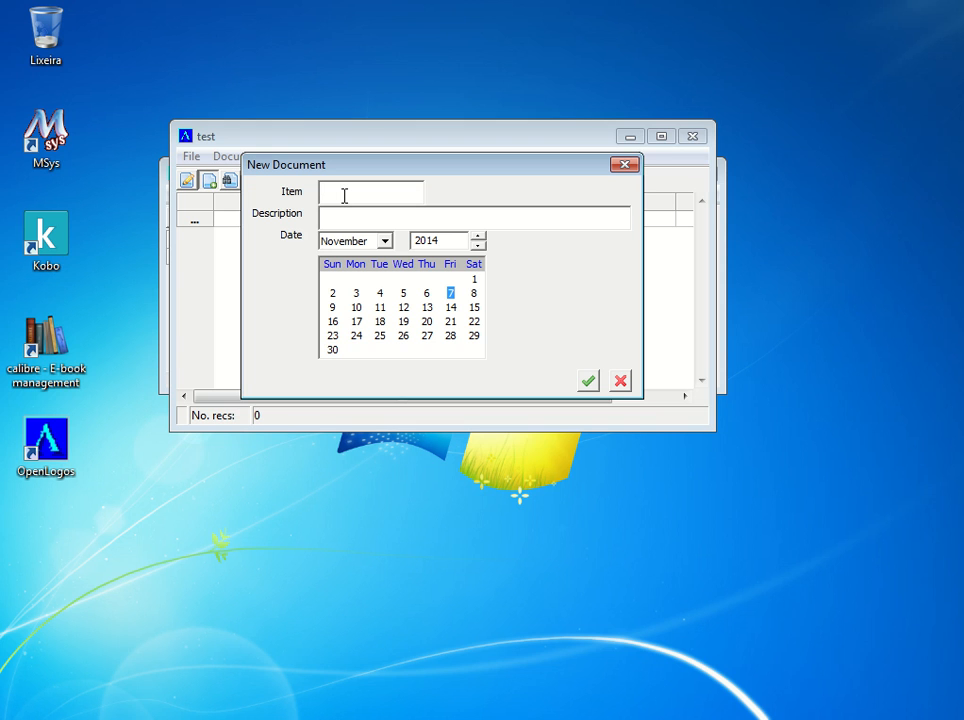
pyautogui.write('firs')
pyautogui.write('first item i')
pyautogui.write('ndatabase')
pyautogui.click(478, 246)
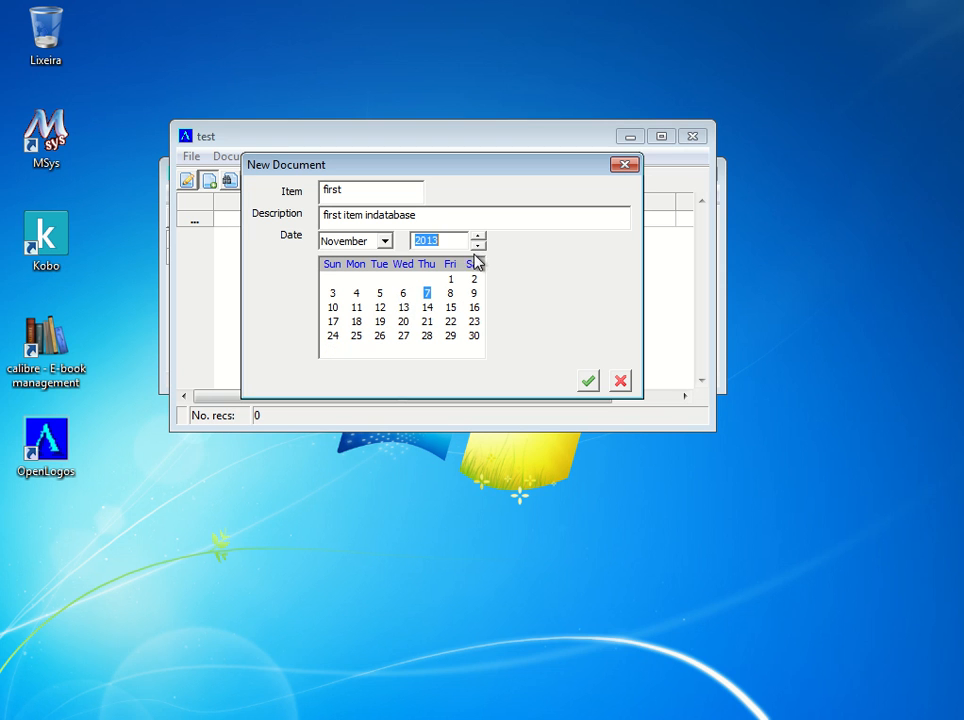
pyautogui.click(400, 297)
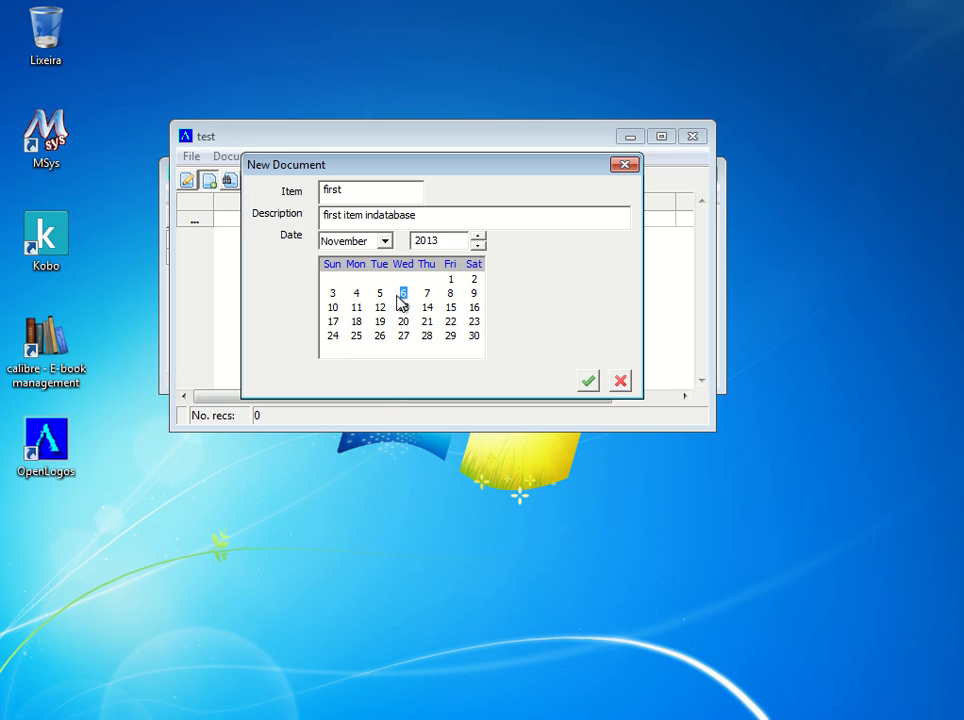
pyautogui.click(589, 383)
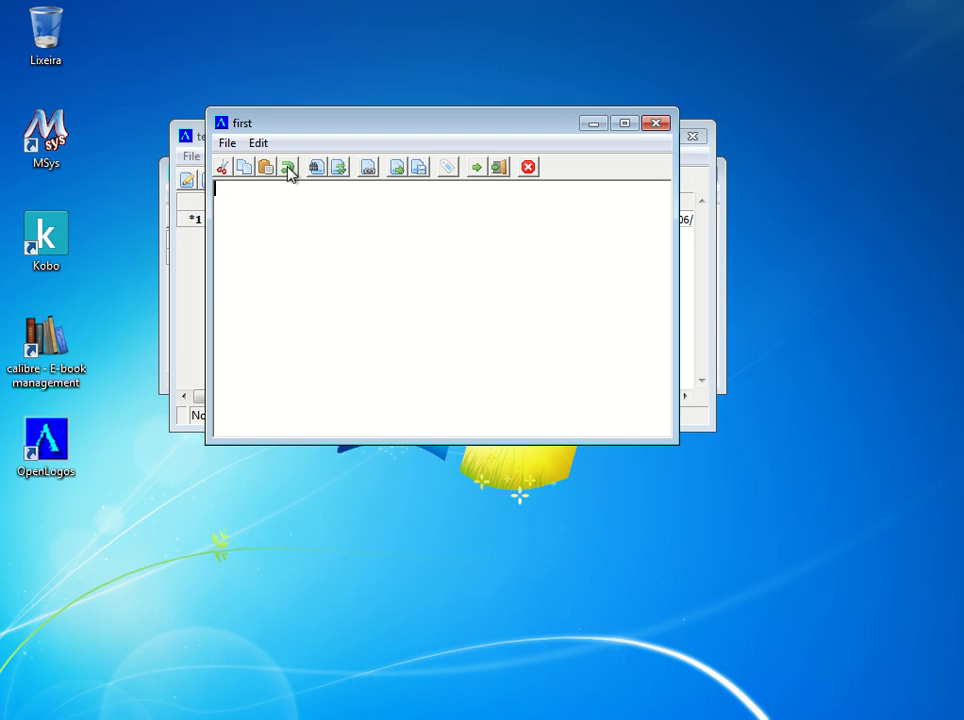
pyautogui.write('kgkgkgkg')
pyautogui.press('BackSpace')
pyautogui.press('BackSpace')
pyautogui.press('BackSpace')
pyautogui.press('BackSpace')
pyautogui.press('BackSpace')
pyautogui.press('BackSpace')
pyautogui.press('BackSpace')
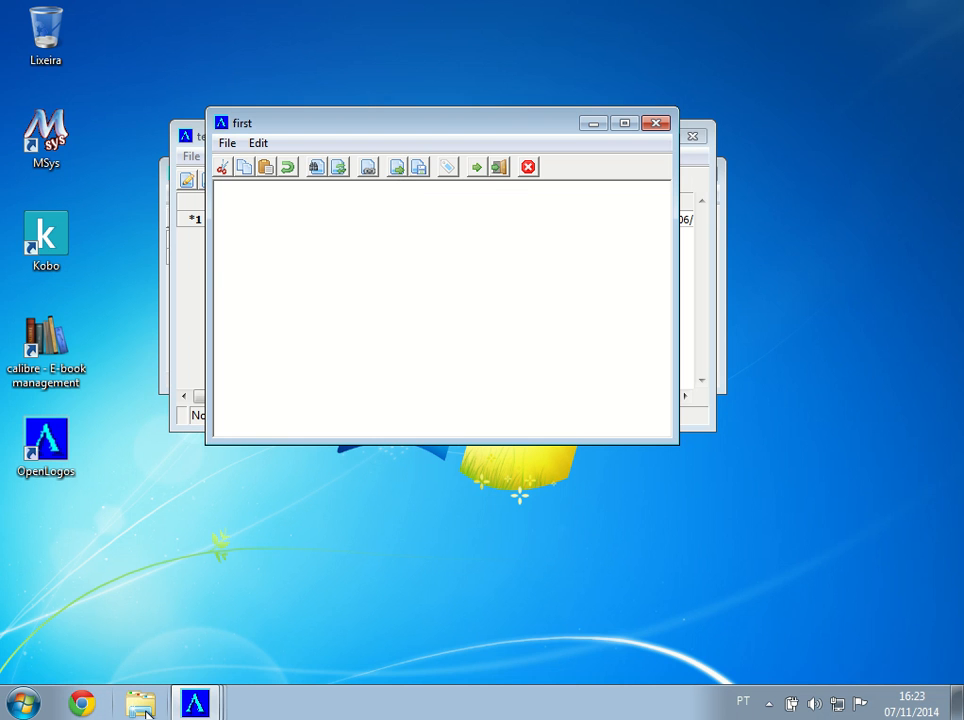
# Open the manuscript file ending in MS20138465_final.odt from the Documents library in WordPad.
pyautogui.click(141, 704)
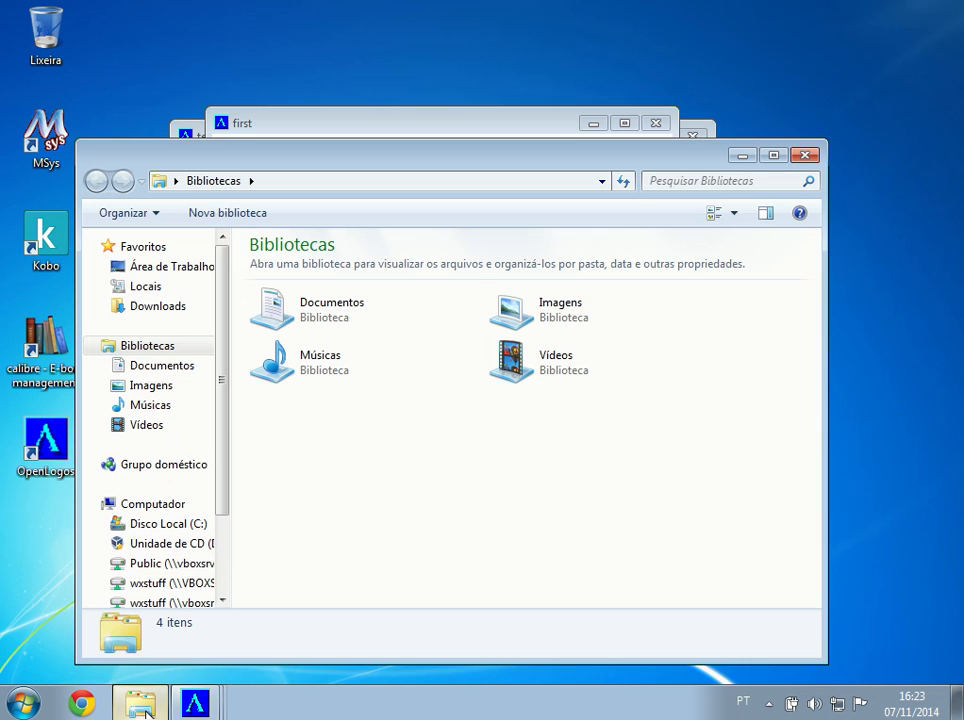
pyautogui.doubleClick(320, 316)
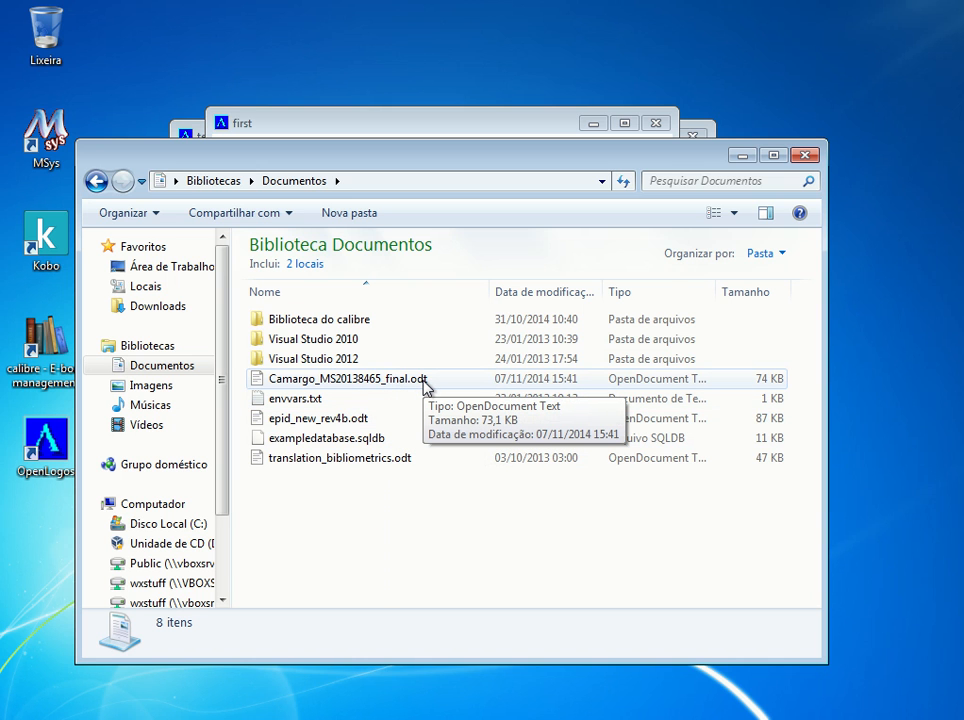
pyautogui.doubleClick(424, 386)
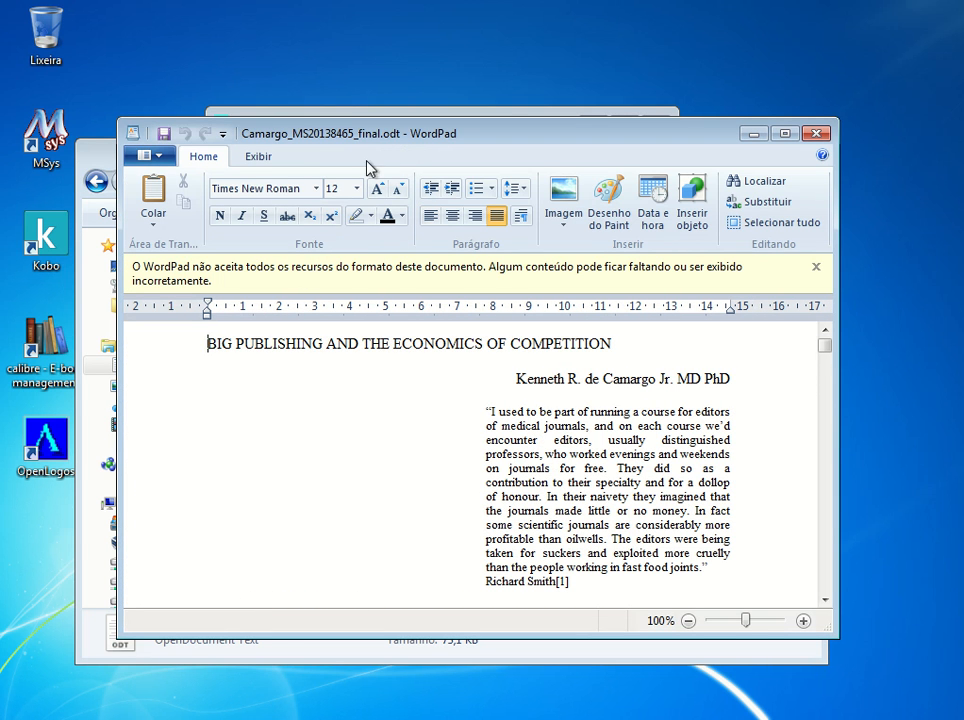
# Save a copy of the manuscript as an unformatted text document (.txt) in Documents, accepting the removal of formatting.
pyautogui.click(156, 156)
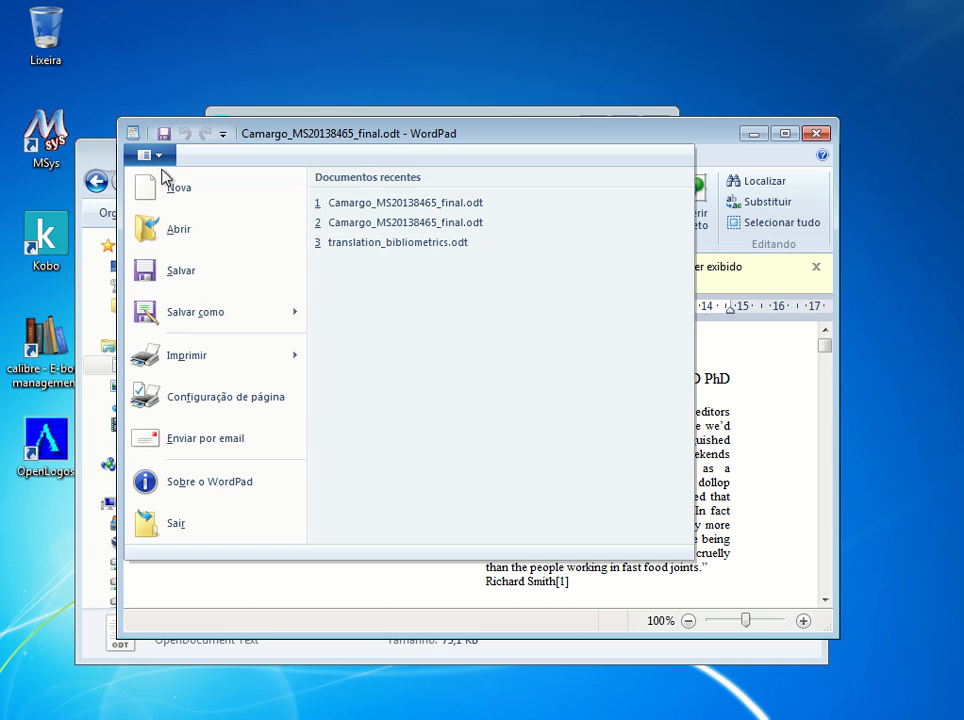
pyautogui.moveTo(200, 318)
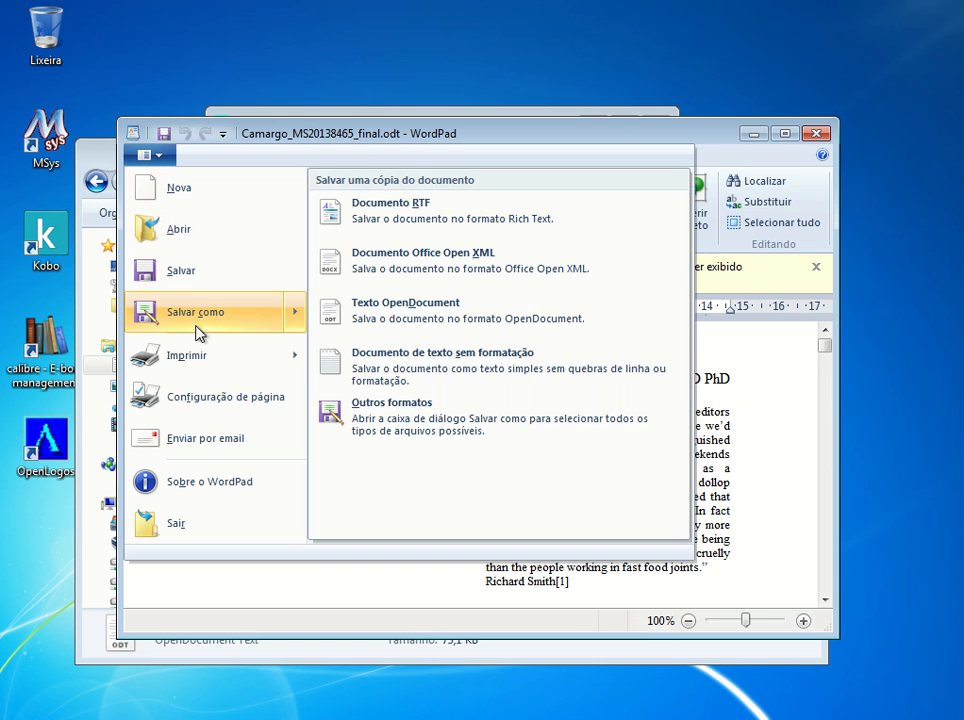
pyautogui.click(388, 368)
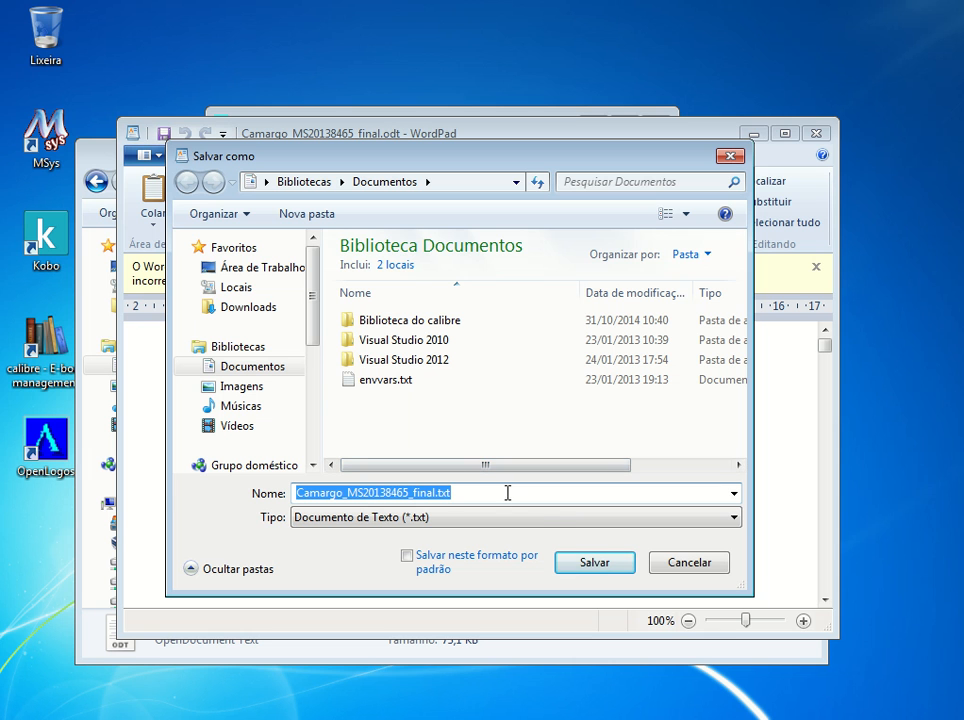
pyautogui.click(596, 563)
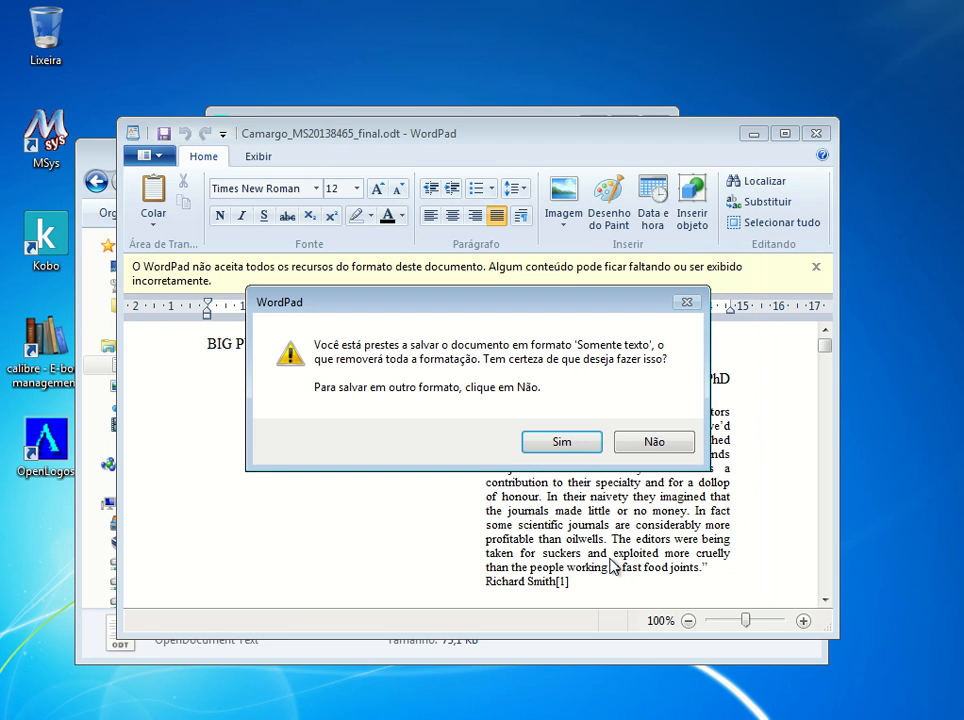
pyautogui.click(553, 440)
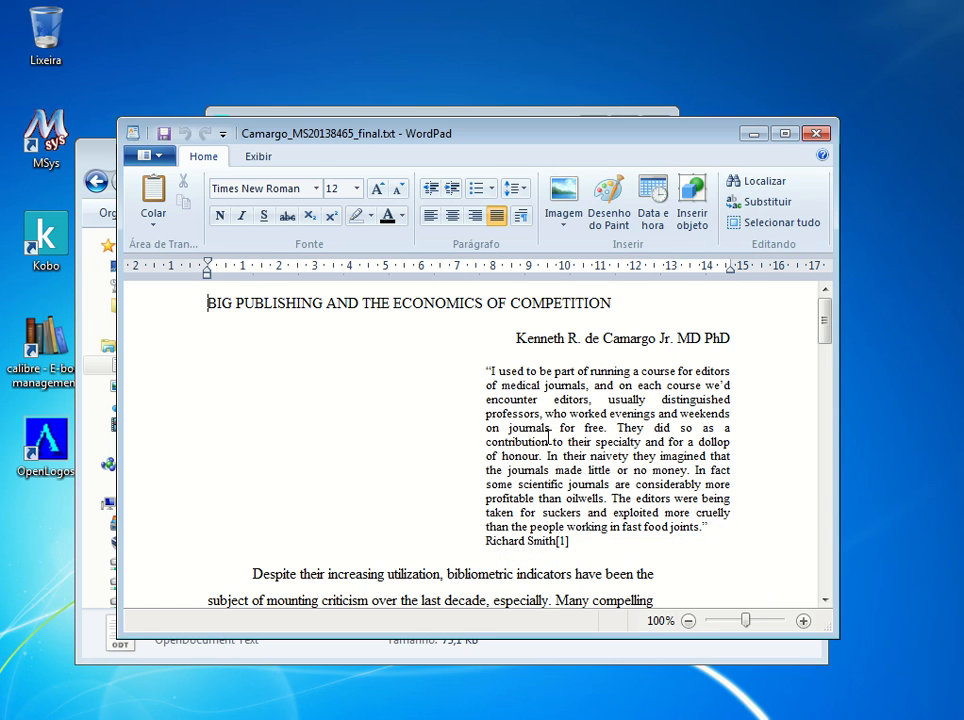
# Close the converted manuscript, open epid_new_rev4b.odt in WordPad and save an unformatted text copy (.txt) in Documents, accepting the removal of formatting.
pyautogui.click(817, 133)
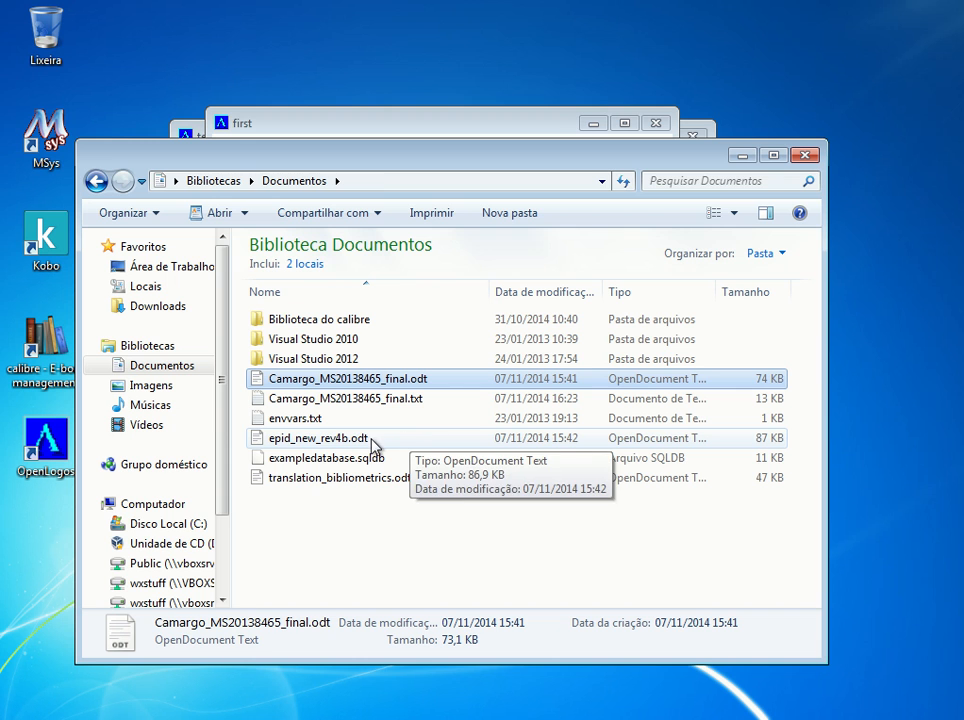
pyautogui.doubleClick(340, 445)
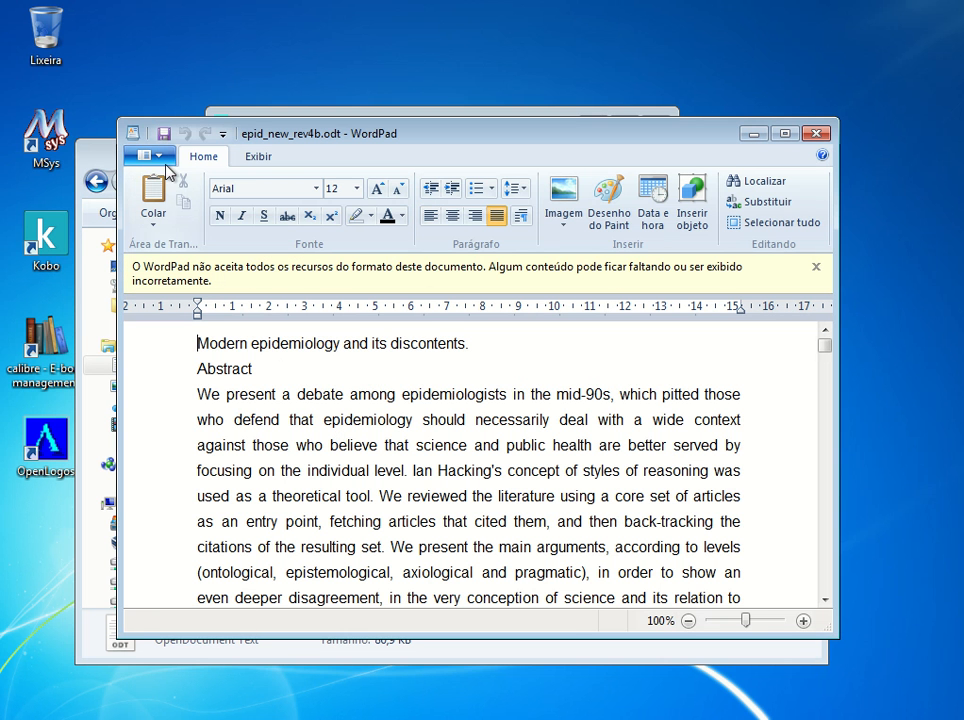
pyautogui.click(148, 158)
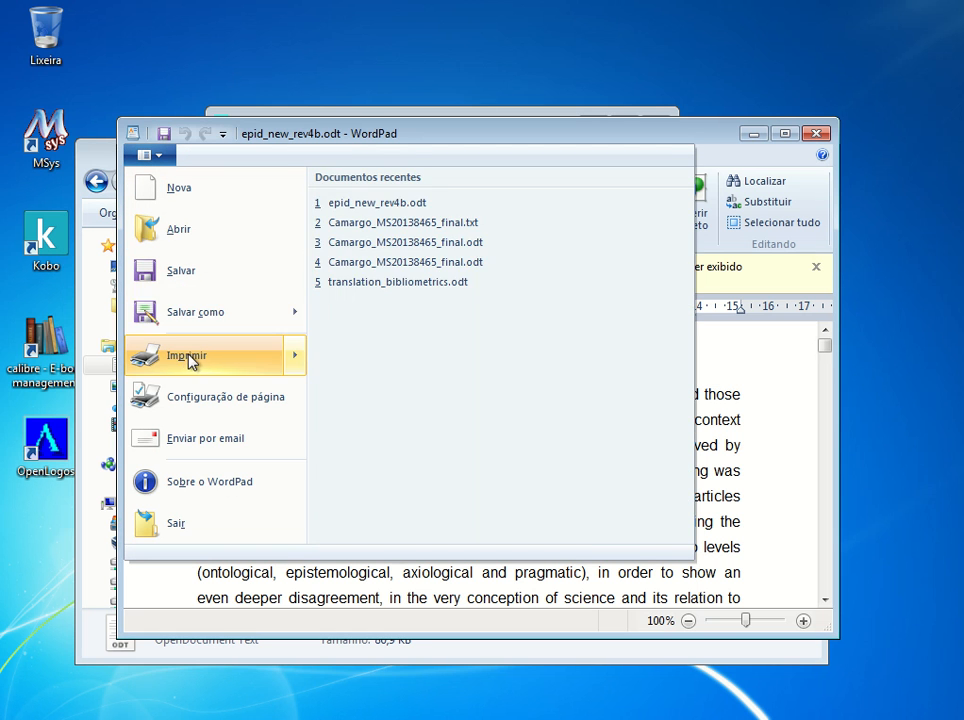
pyautogui.moveTo(200, 314)
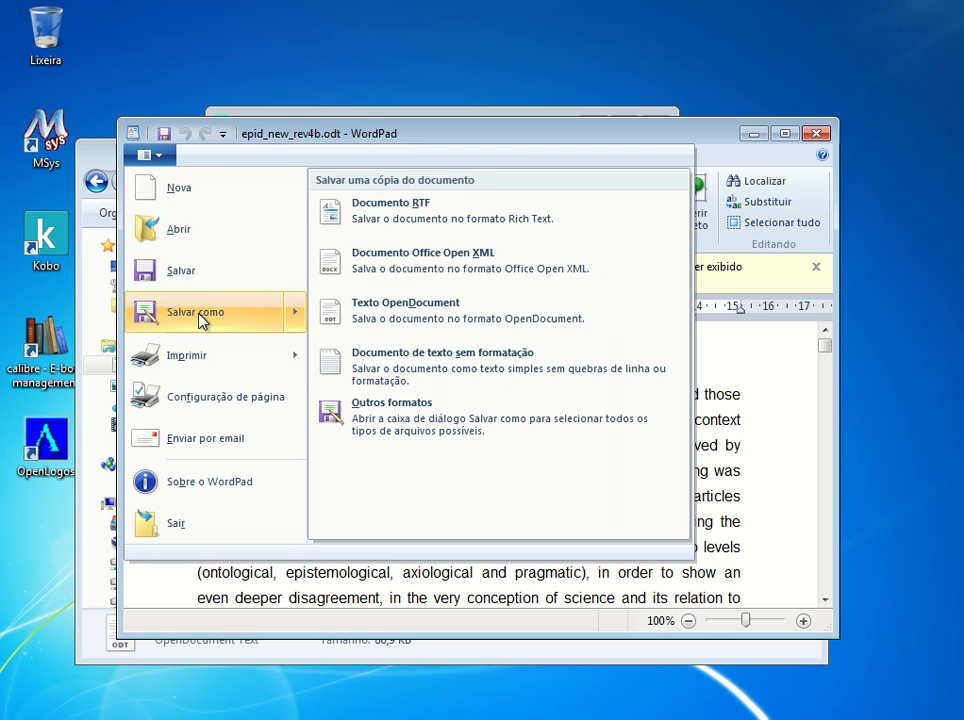
pyautogui.click(376, 362)
pyautogui.click(585, 570)
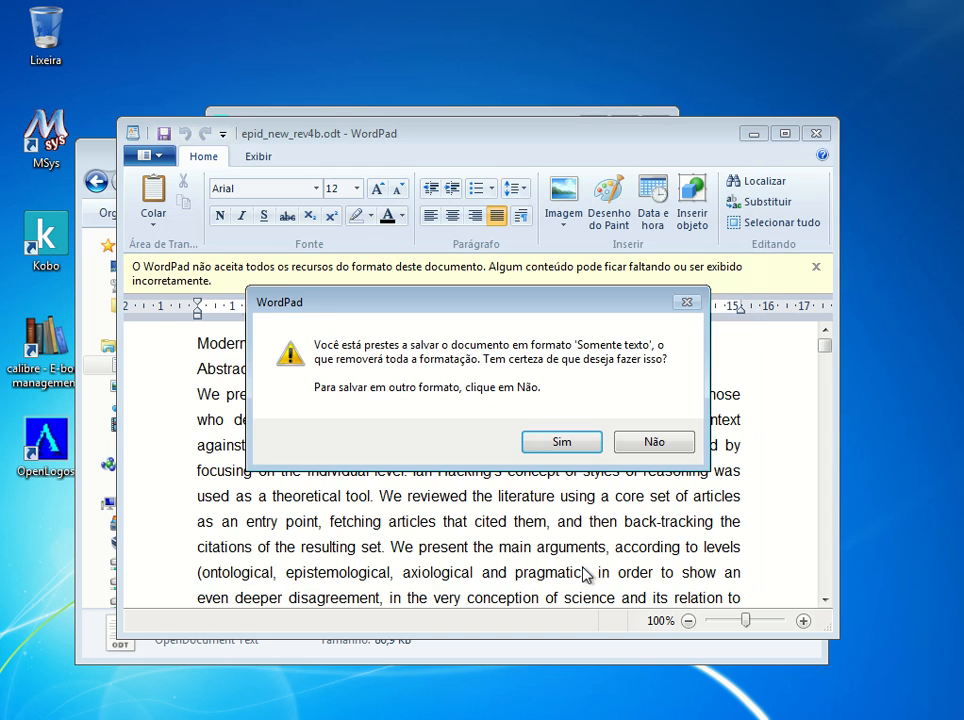
pyautogui.click(581, 440)
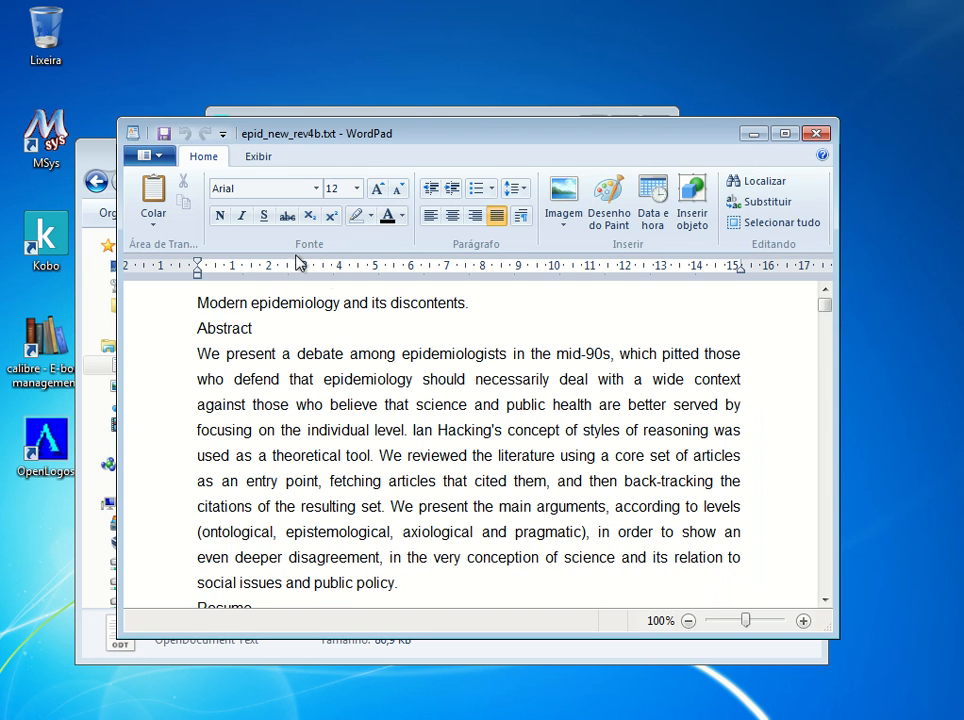
# Close the epid_new_rev4b text copy and open translation_bibliometrics.odt from the Documents library in WordPad.
pyautogui.click(817, 135)
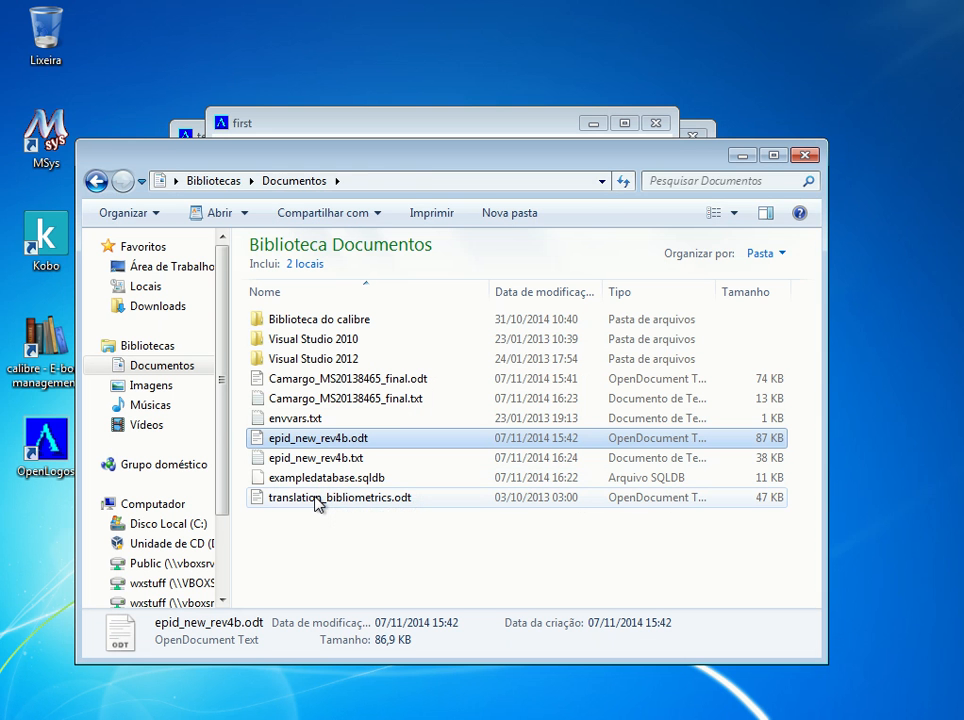
pyautogui.doubleClick(317, 499)
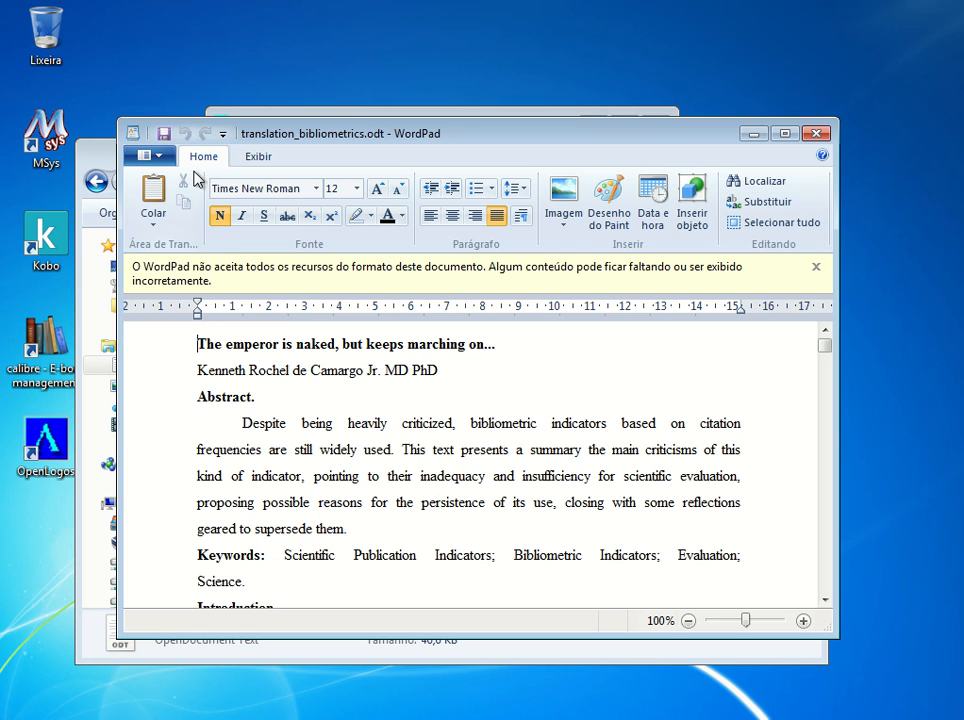
pyautogui.click(163, 133)
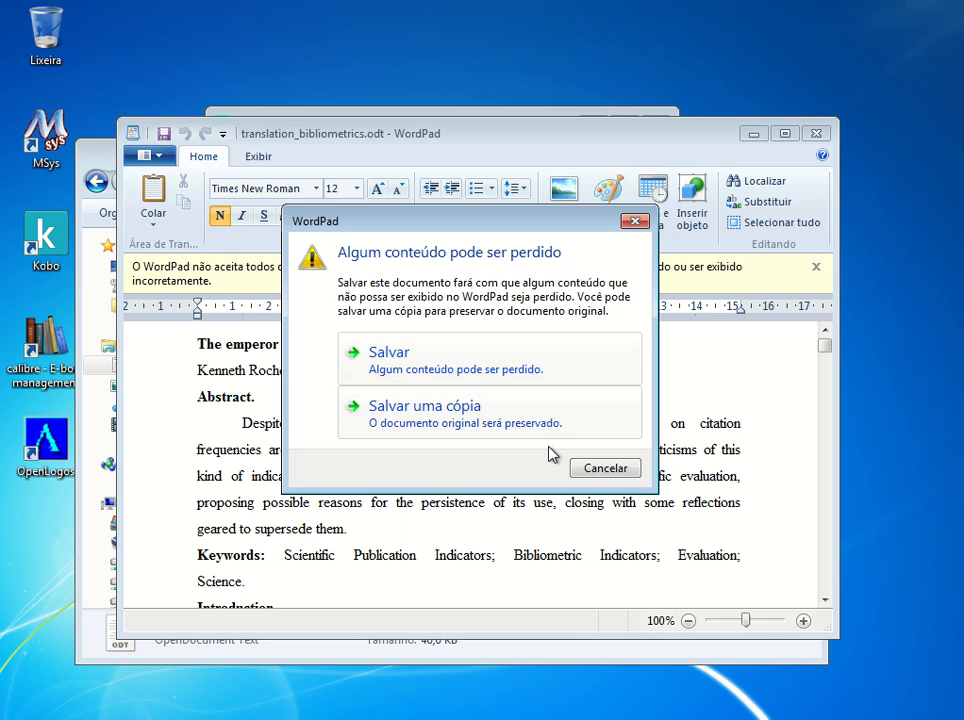
pyautogui.click(600, 468)
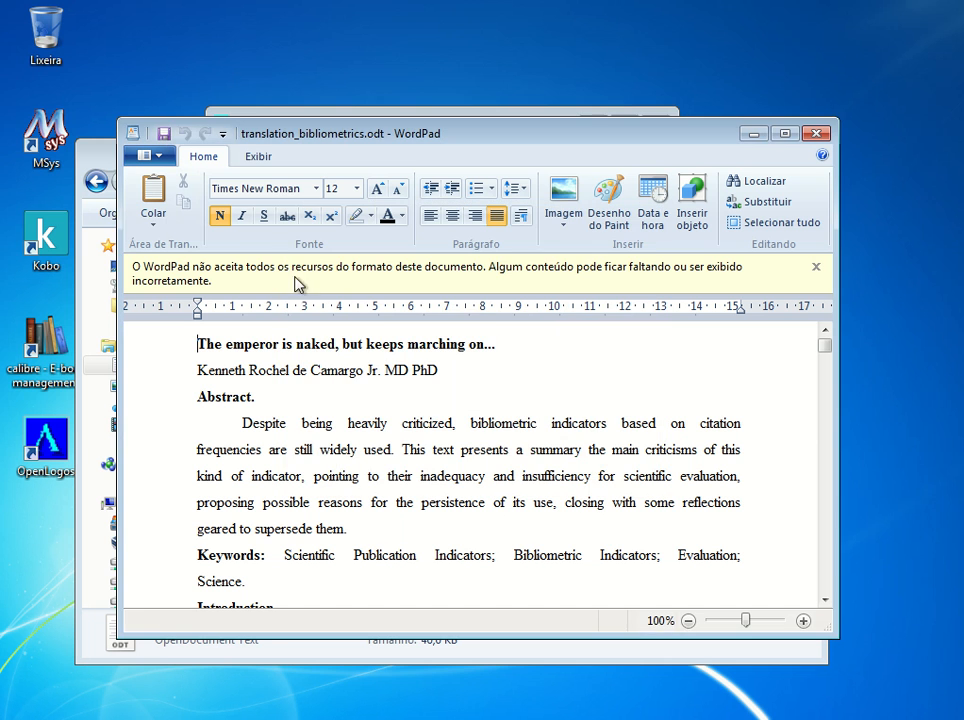
pyautogui.click(153, 157)
pyautogui.moveTo(200, 314)
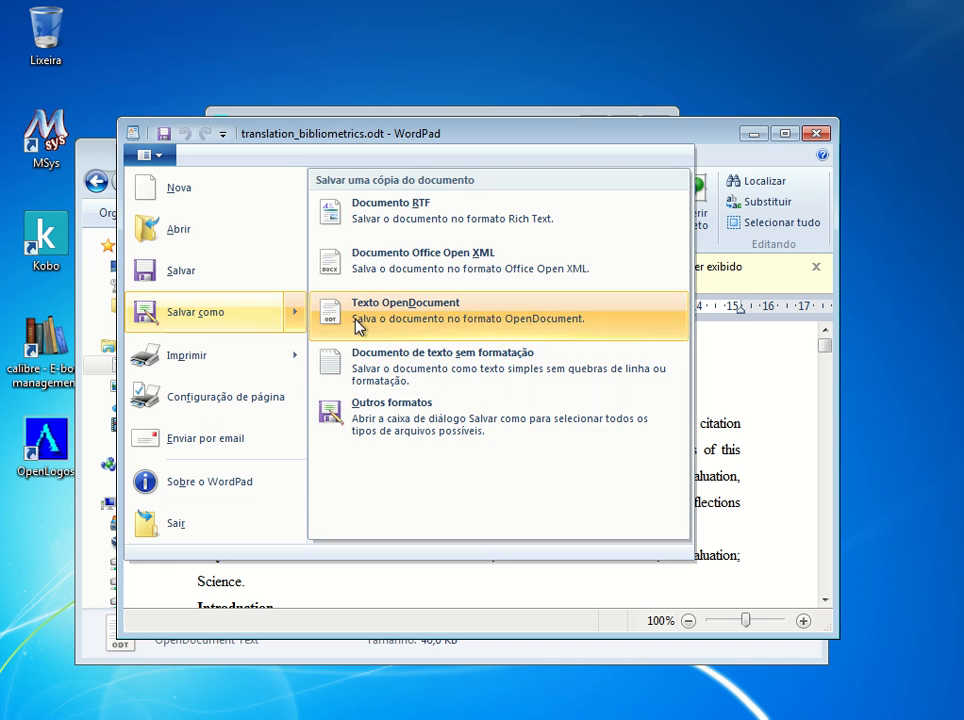
pyautogui.click(383, 370)
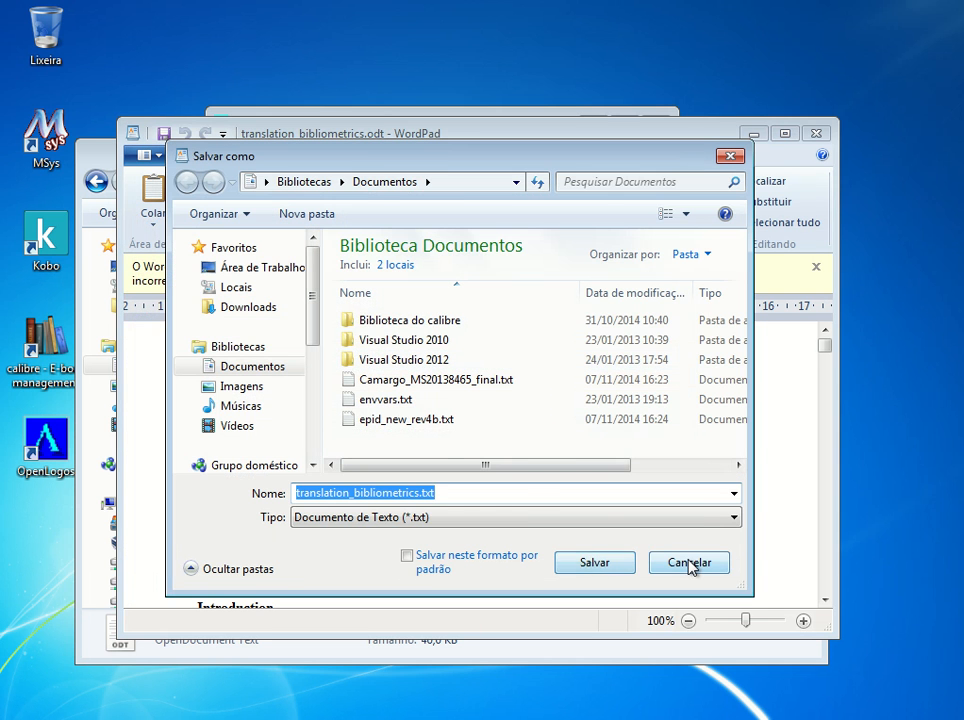
pyautogui.click(693, 564)
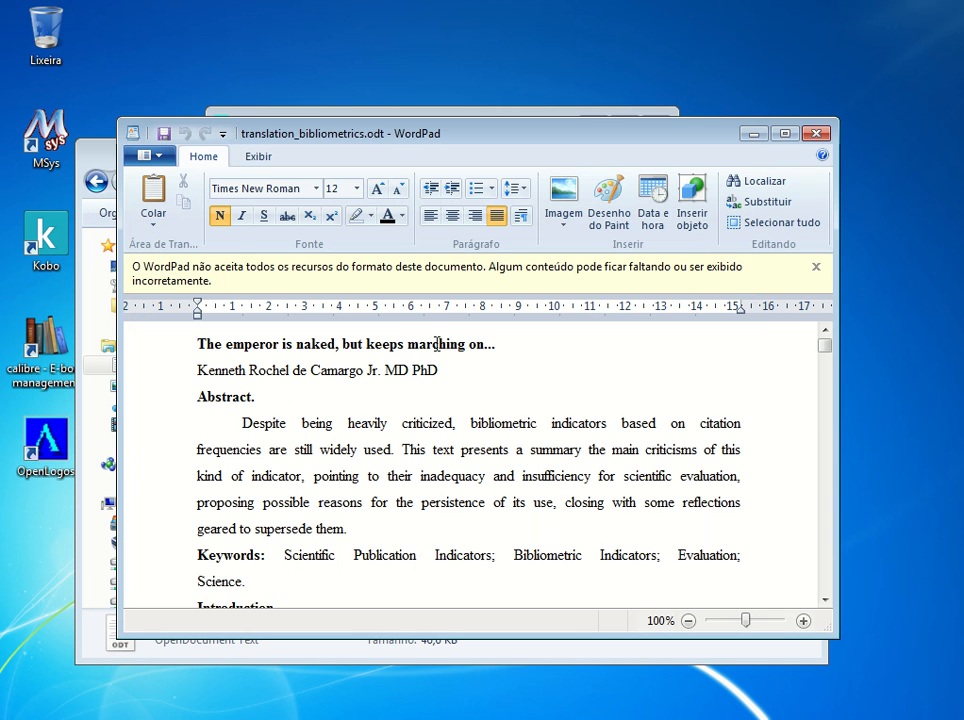
# Save translation_bibliometrics as an unformatted text document (.txt) in Documents, accepting the removal of formatting, and close WordPad.
pyautogui.click(145, 156)
pyautogui.moveTo(195, 314)
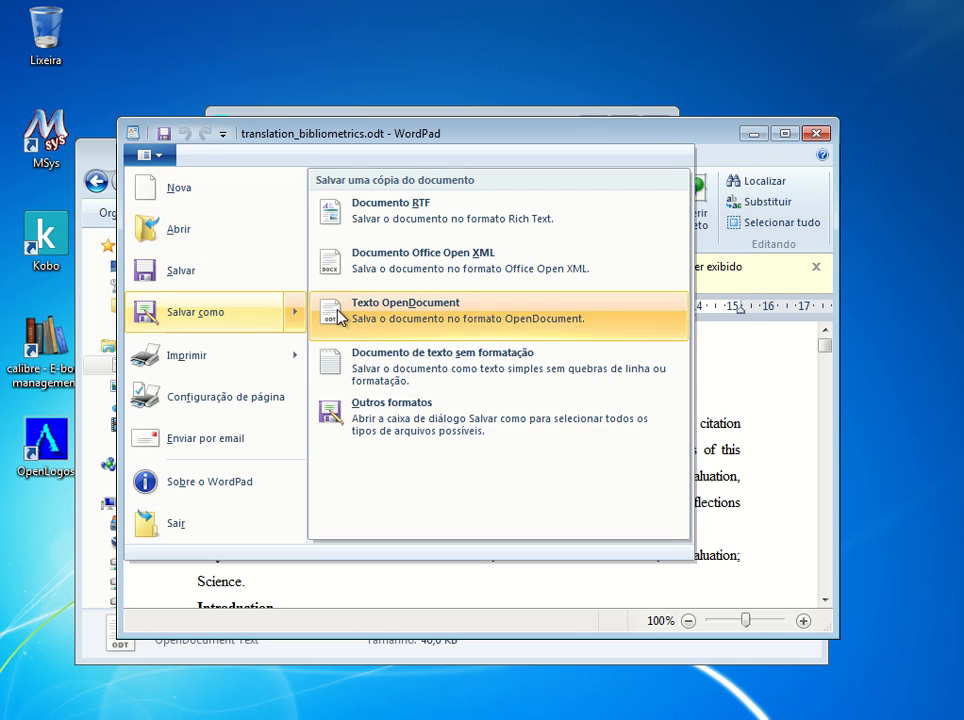
pyautogui.click(366, 368)
pyautogui.click(594, 566)
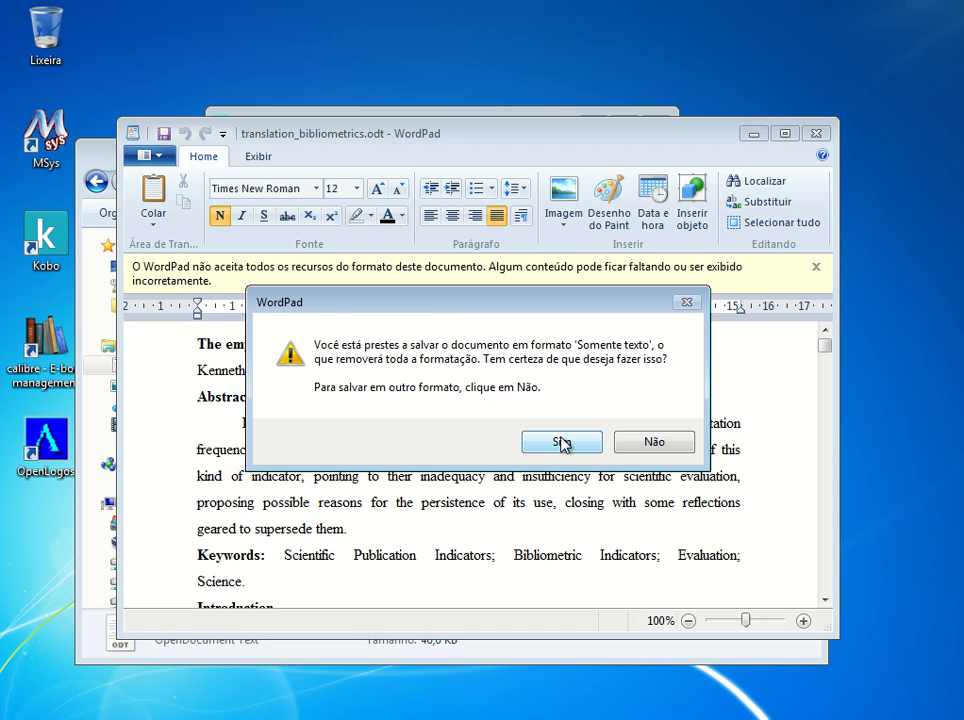
pyautogui.click(562, 443)
pyautogui.click(816, 133)
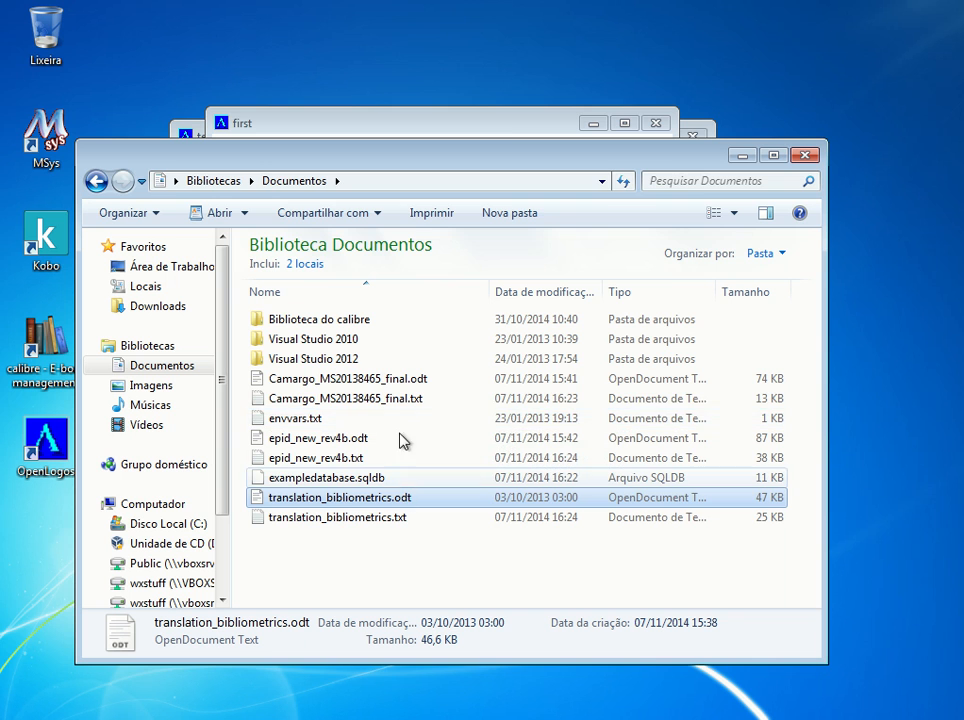
# Switch to the OpenLogos document "first", import the text file ending in MS20138465_final.txt, and save and close the document.
pyautogui.click(490, 130)
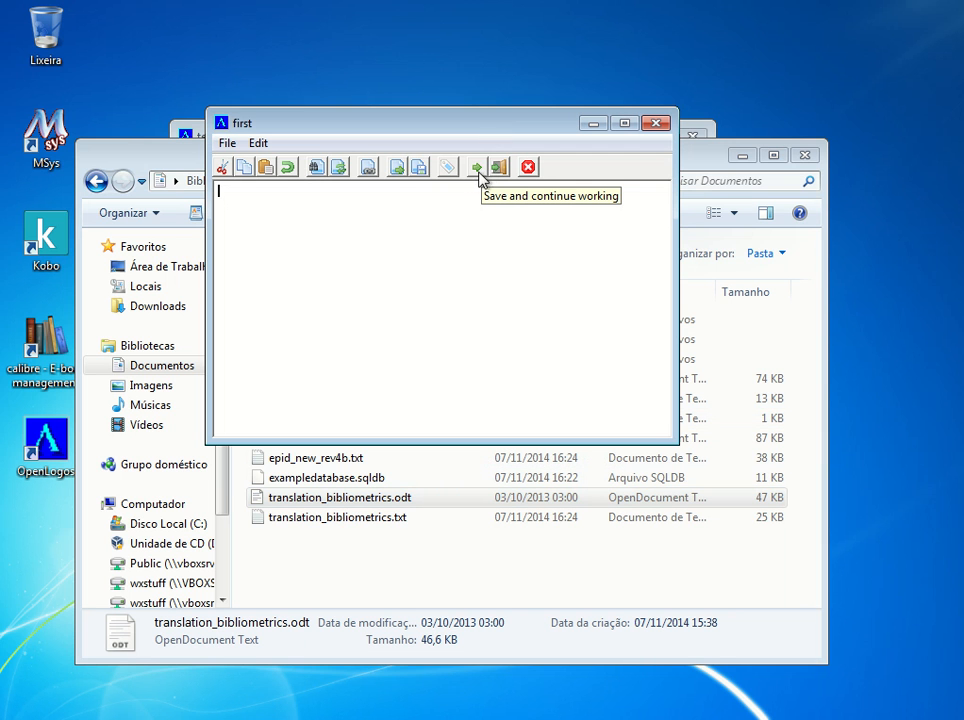
pyautogui.click(398, 168)
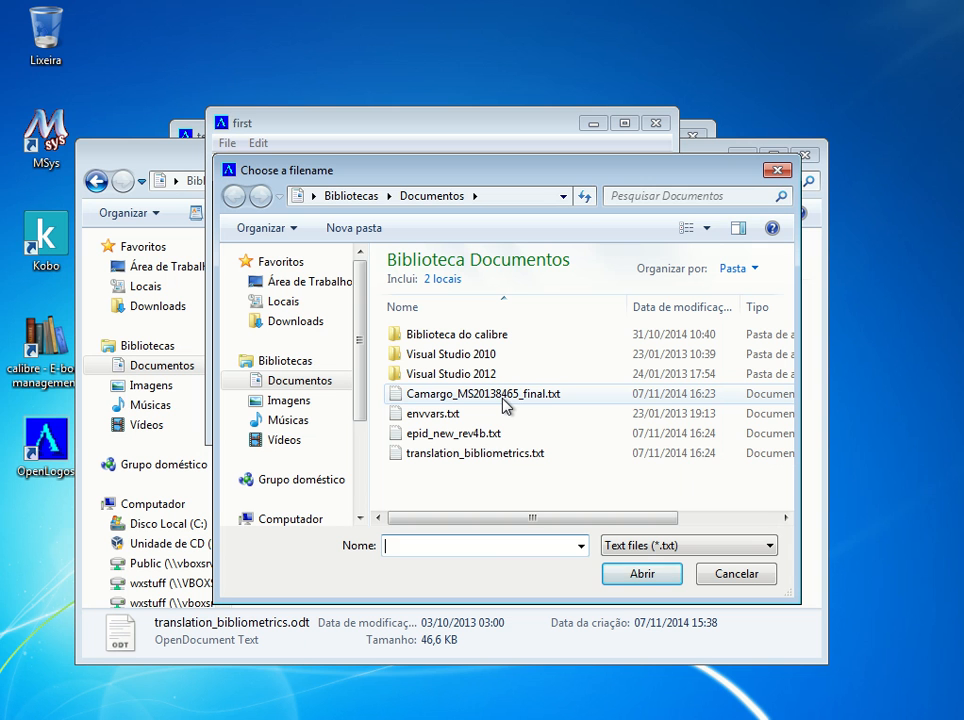
pyautogui.click(505, 401)
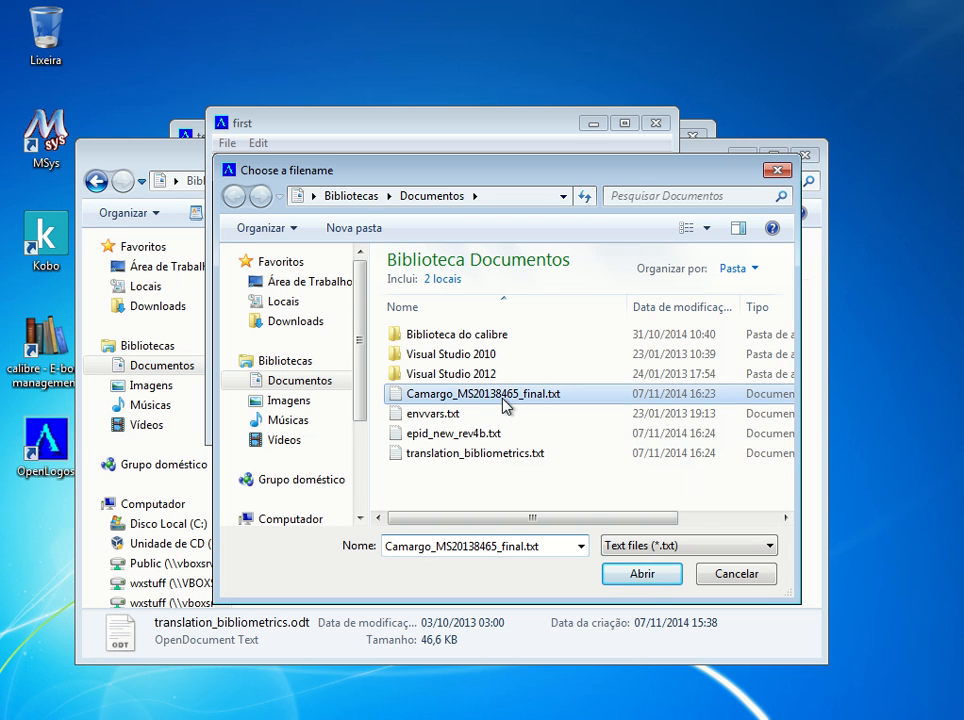
pyautogui.click(642, 574)
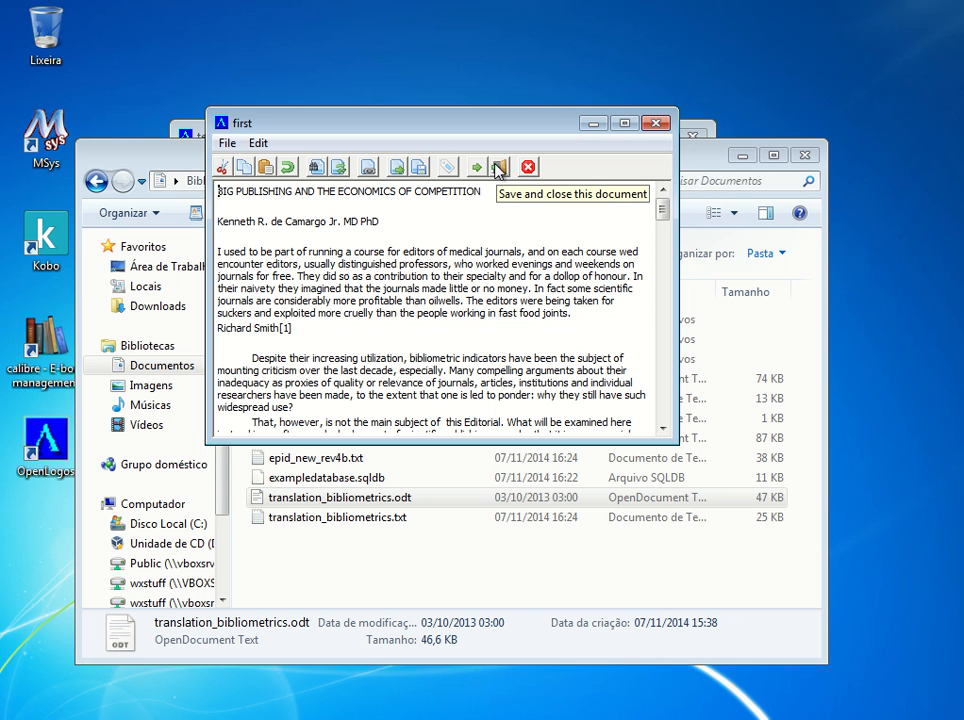
pyautogui.click(497, 170)
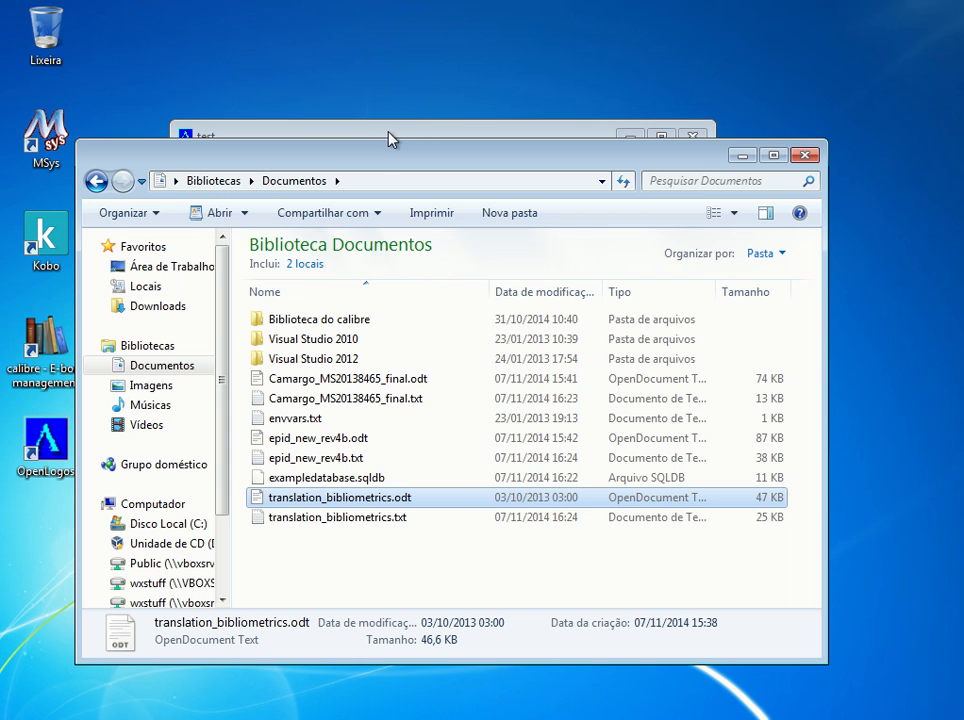
# Close the Documents folder window and create a document with item name "second" and description "second document in database" in the test database.
pyautogui.click(804, 156)
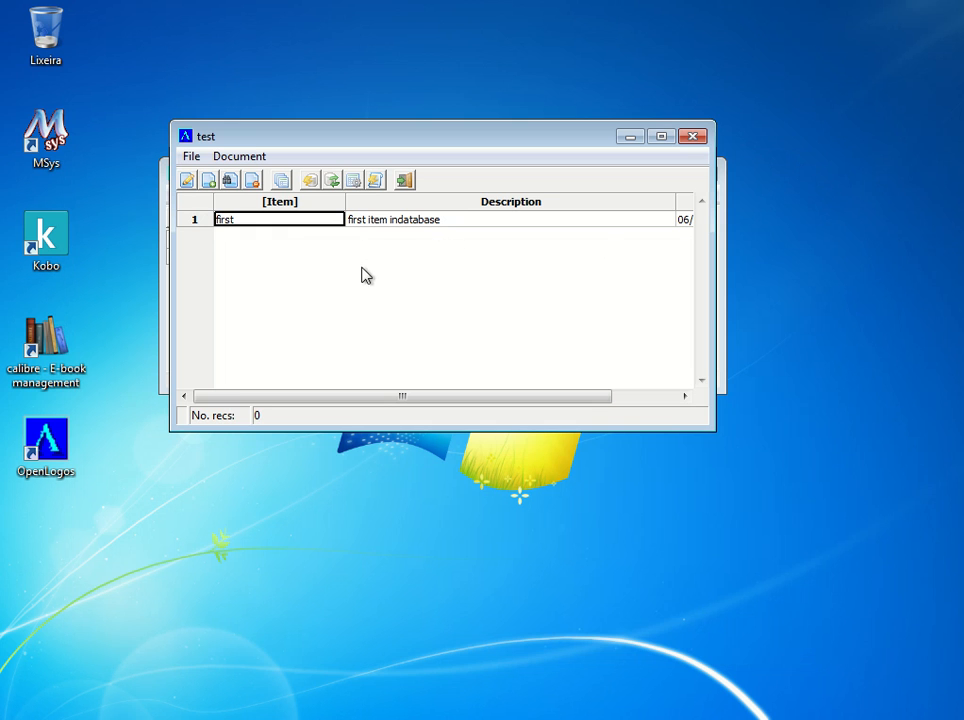
pyautogui.click(207, 182)
pyautogui.write('second')
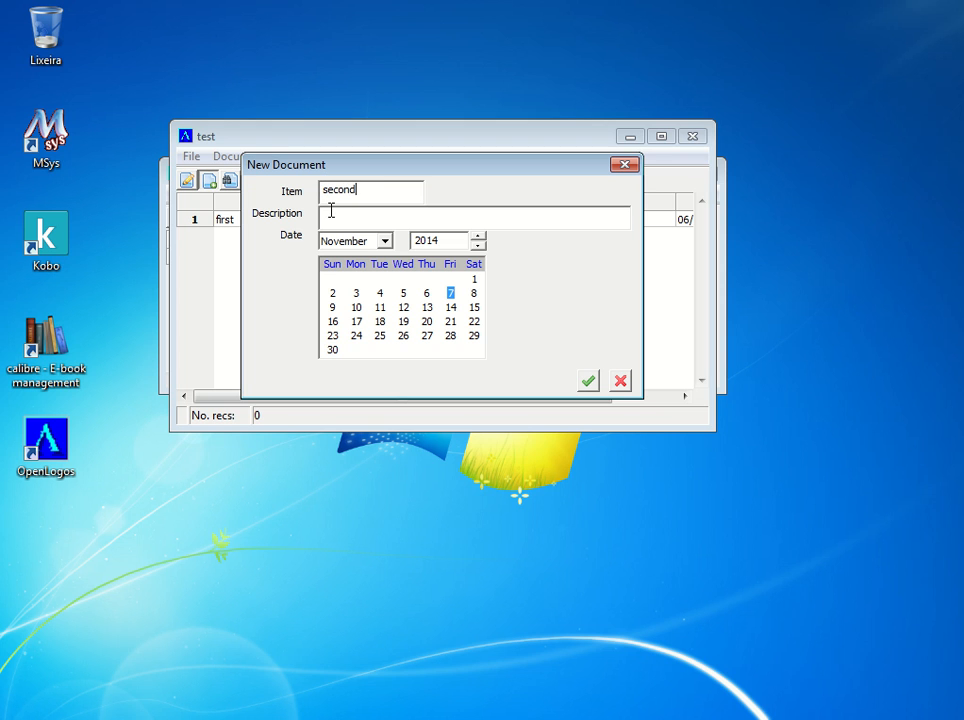
pyautogui.write('second document')
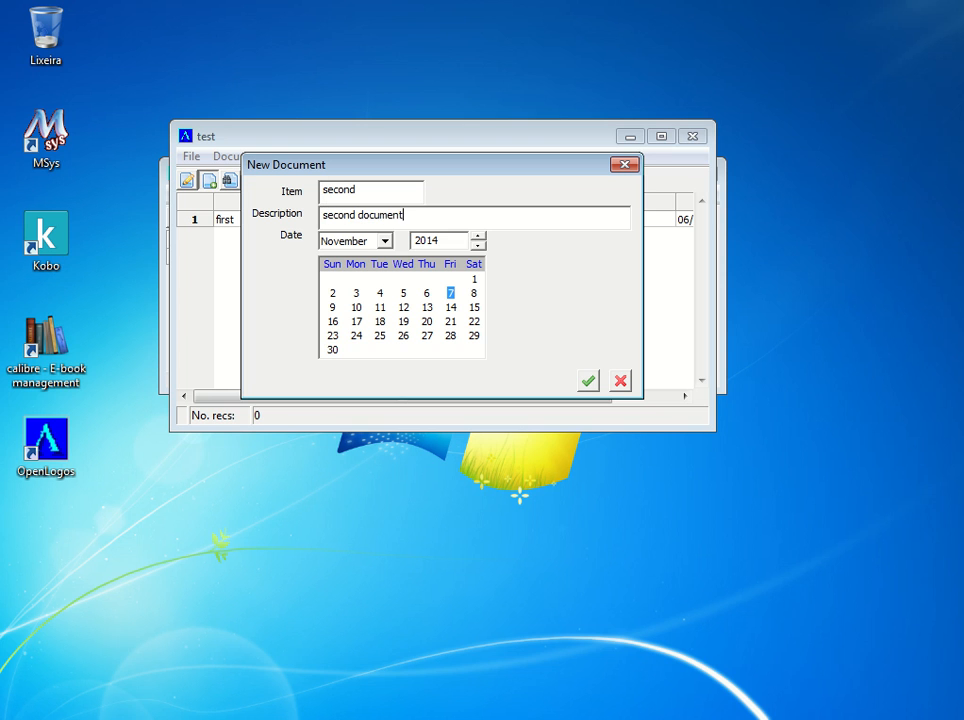
pyautogui.write(' in database')
pyautogui.click(589, 383)
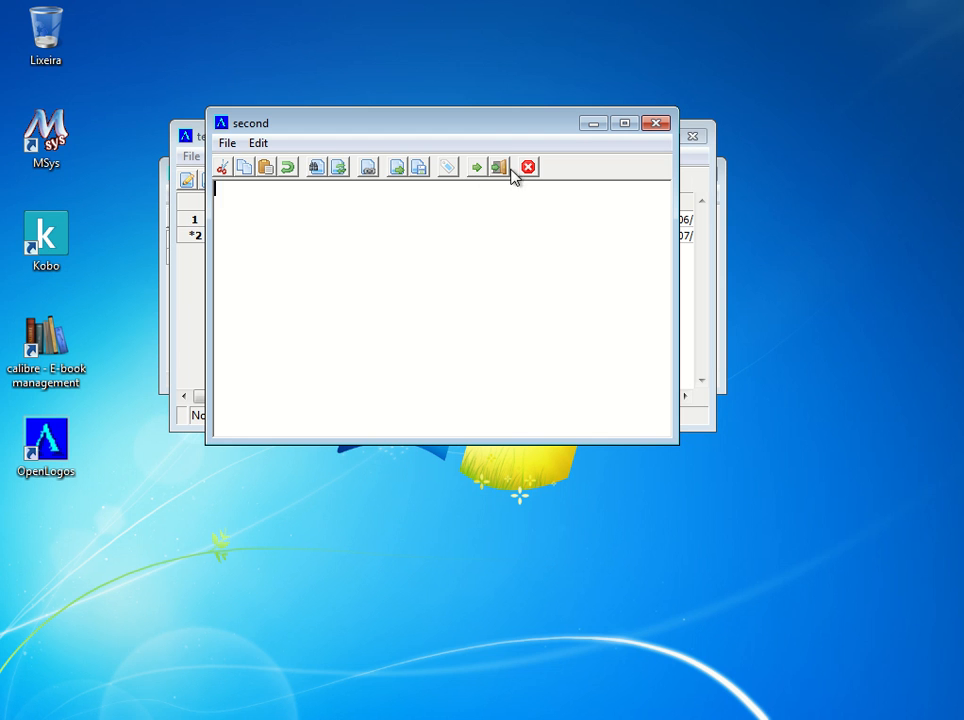
# Import epid_new_rev4b.txt from Documents into the document "second", then save and close it.
pyautogui.click(395, 170)
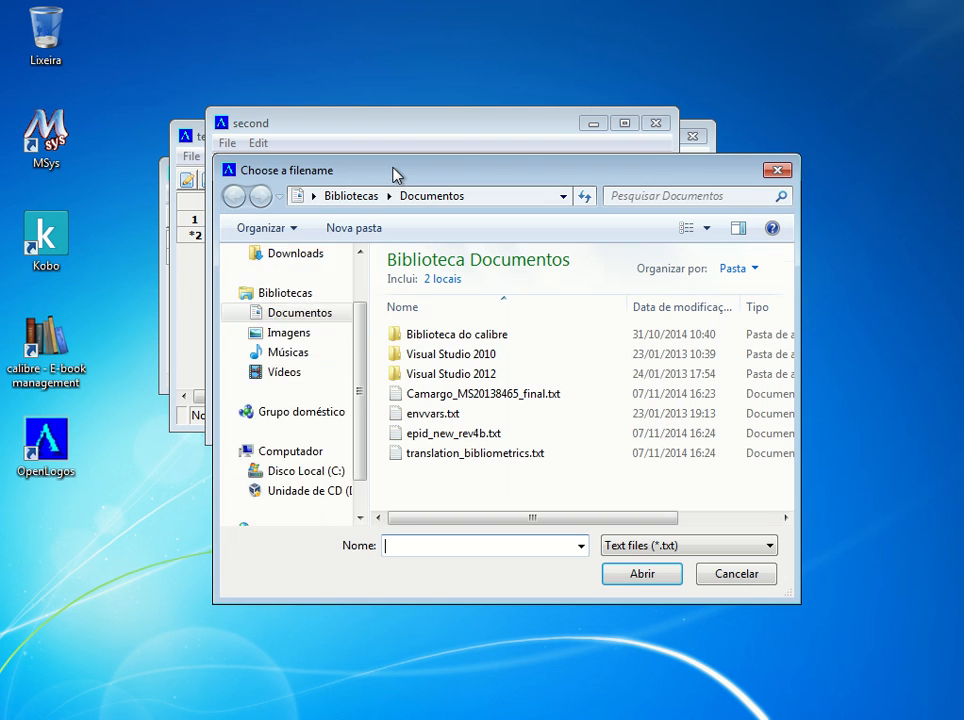
pyautogui.click(477, 434)
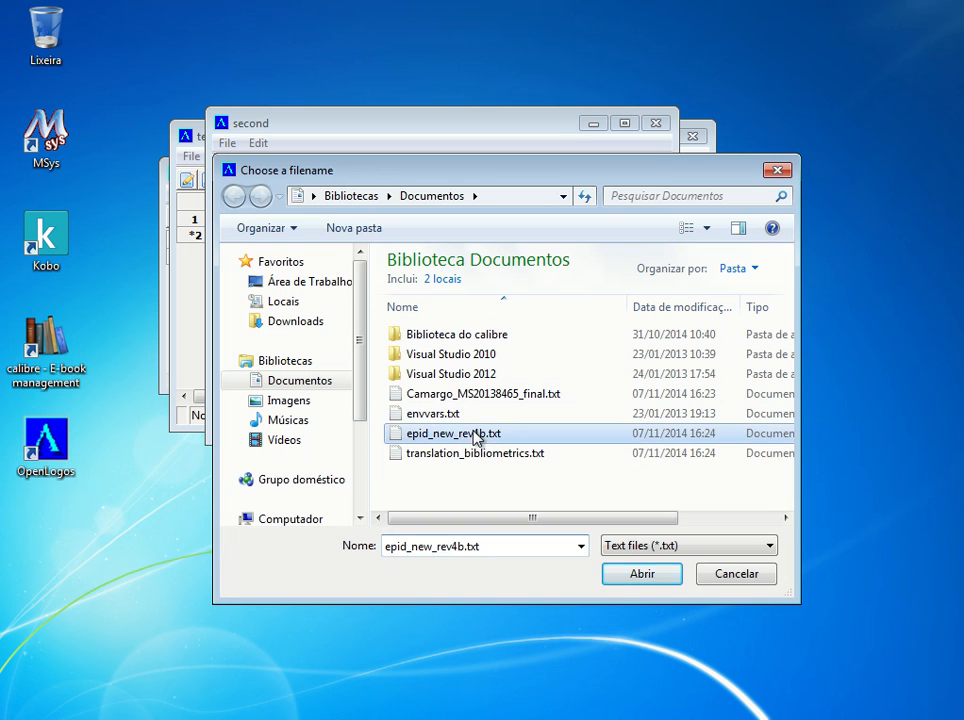
pyautogui.click(642, 578)
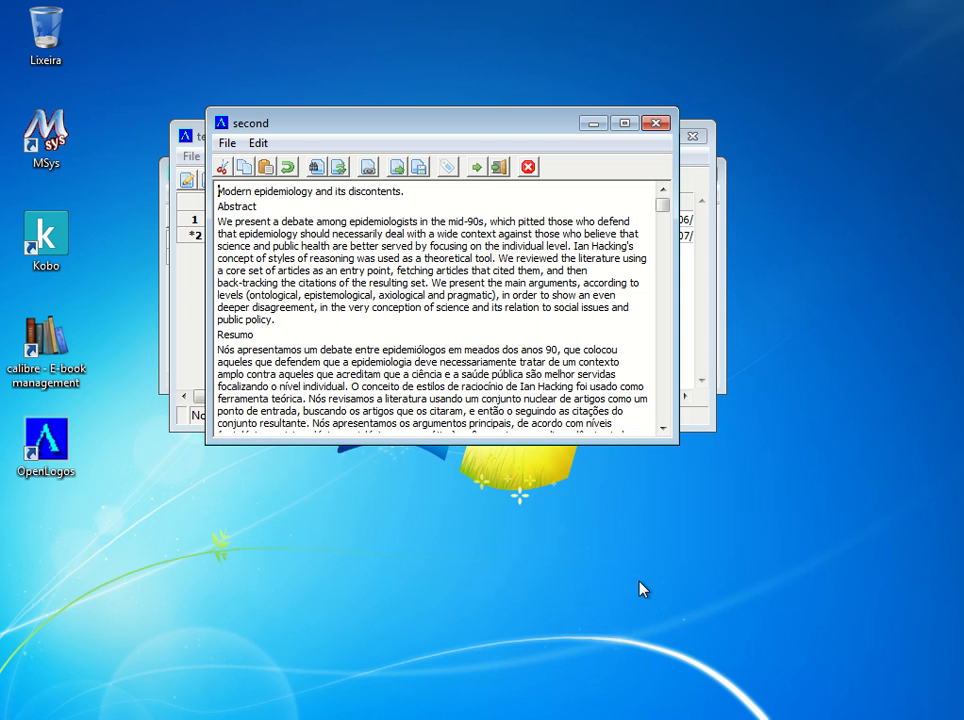
pyautogui.click(499, 168)
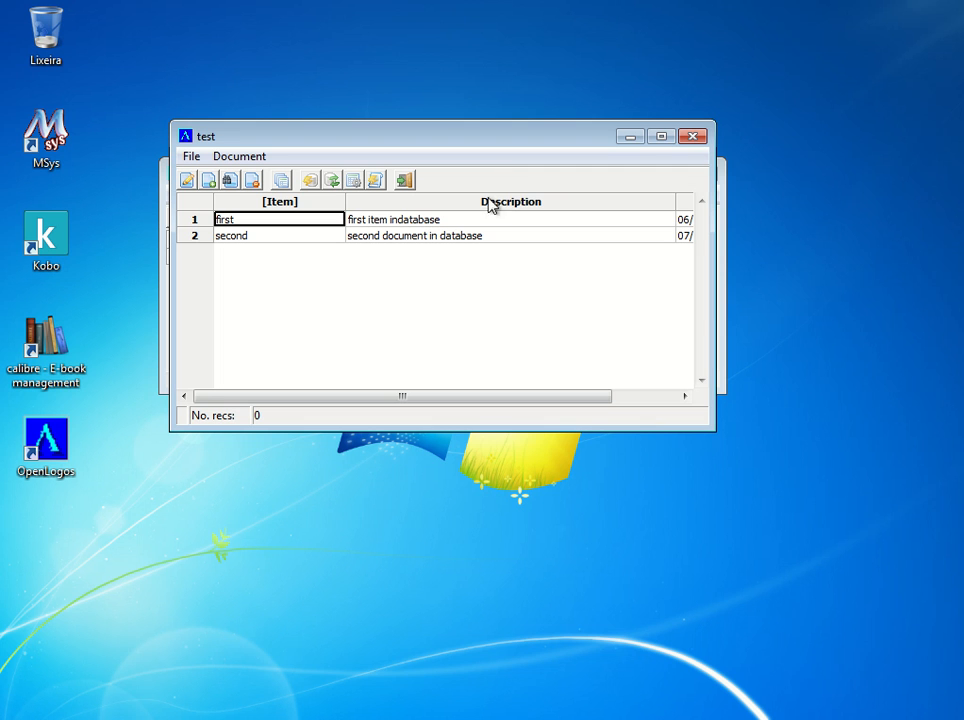
# Create a document with item name "third", description "third doc into databasse", and the date 4 November 2012.
pyautogui.click(209, 181)
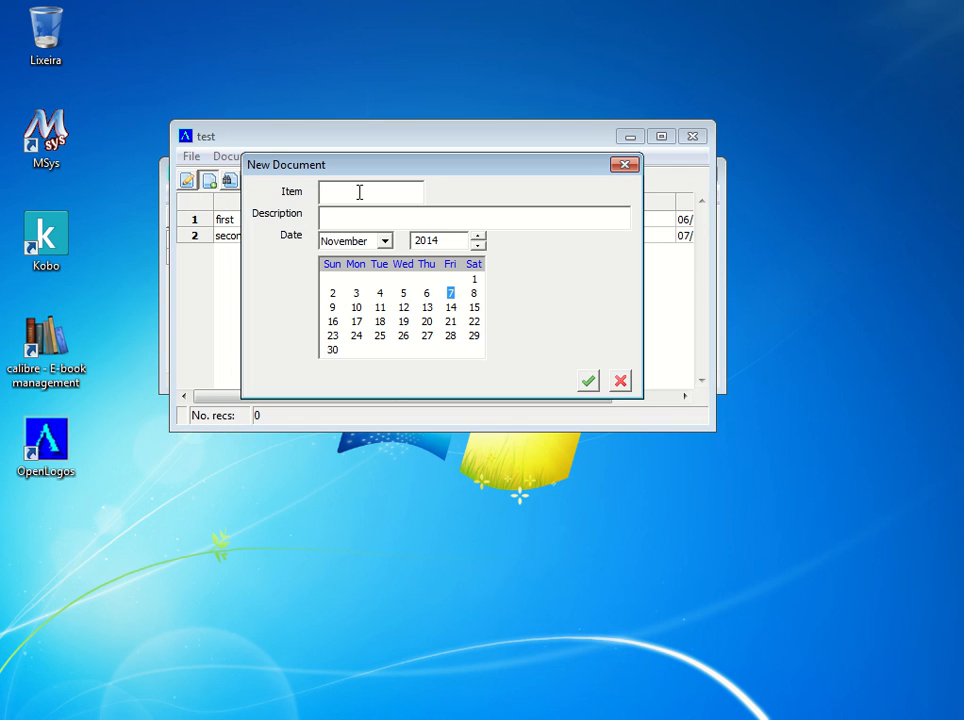
pyautogui.write('third')
pyautogui.click(379, 219)
pyautogui.write('third doc into databasse')
pyautogui.click(478, 250)
pyautogui.click(478, 250)
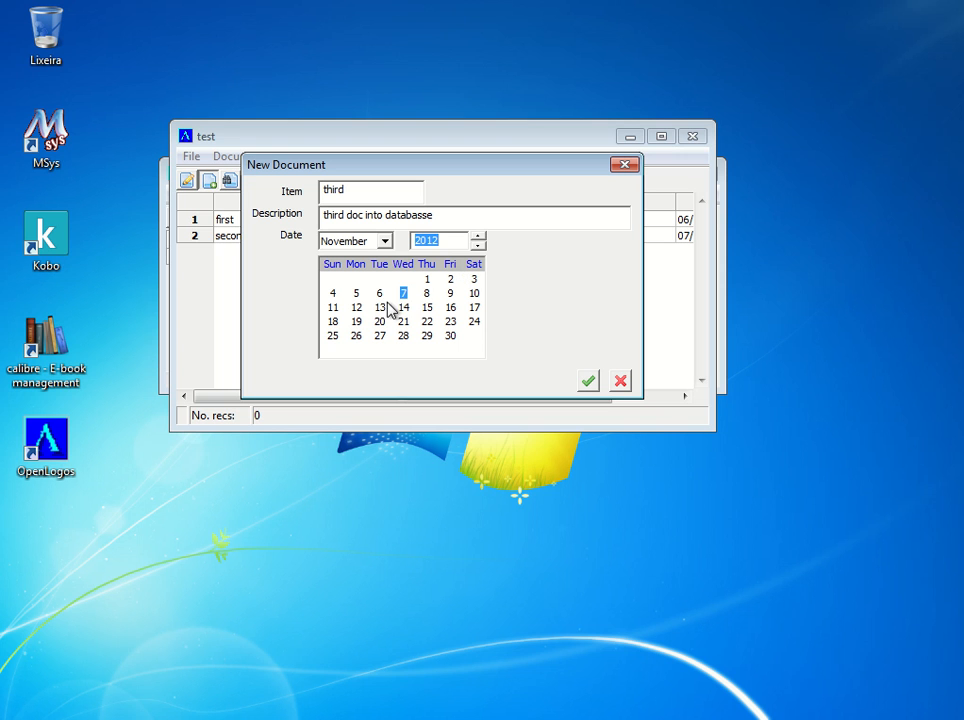
pyautogui.click(332, 293)
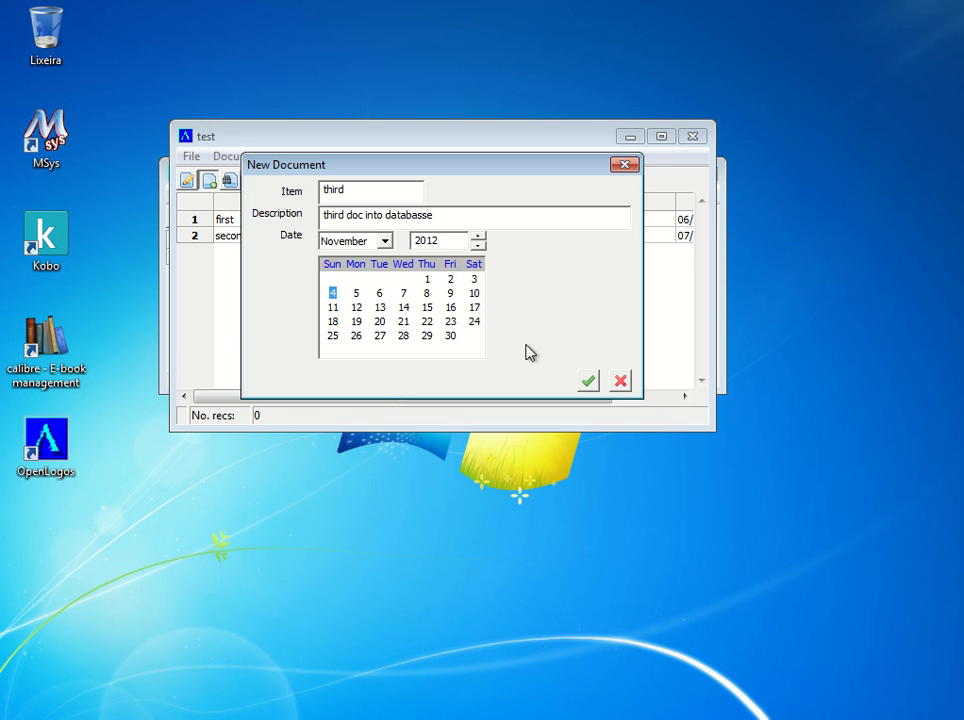
pyautogui.click(590, 382)
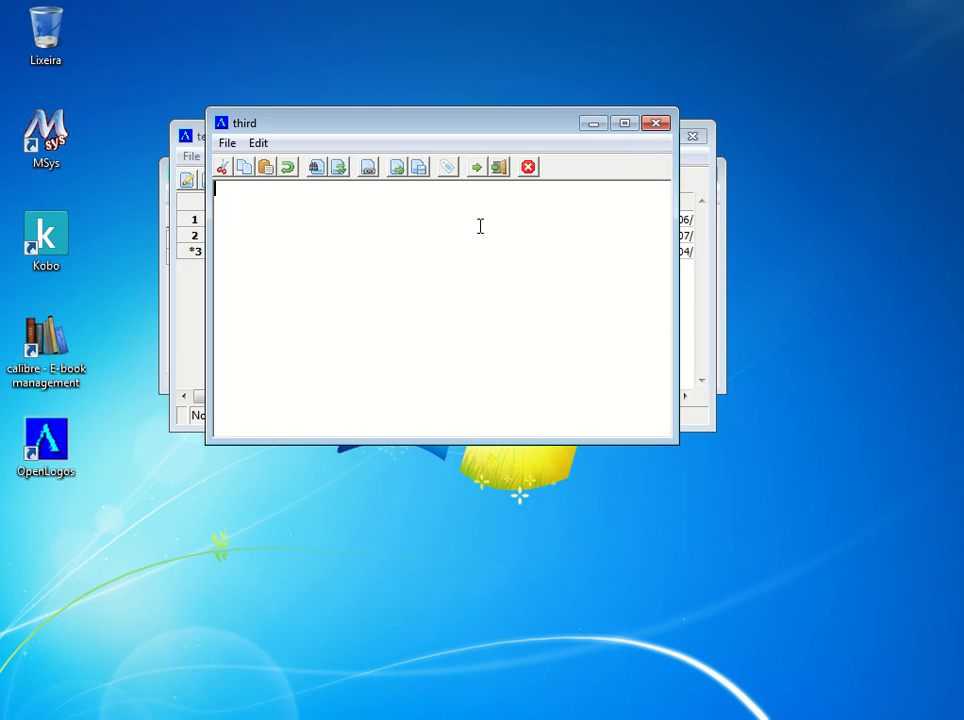
# Import translation_bibliometrics.txt from Documents into the document "third", then save and close it.
pyautogui.click(395, 172)
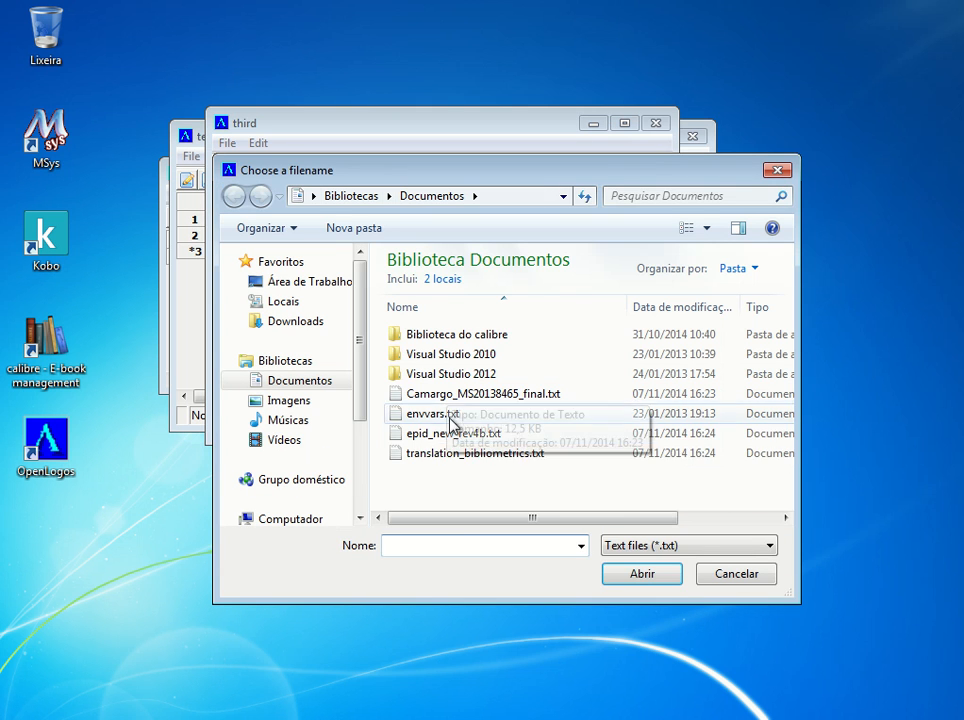
pyautogui.click(462, 455)
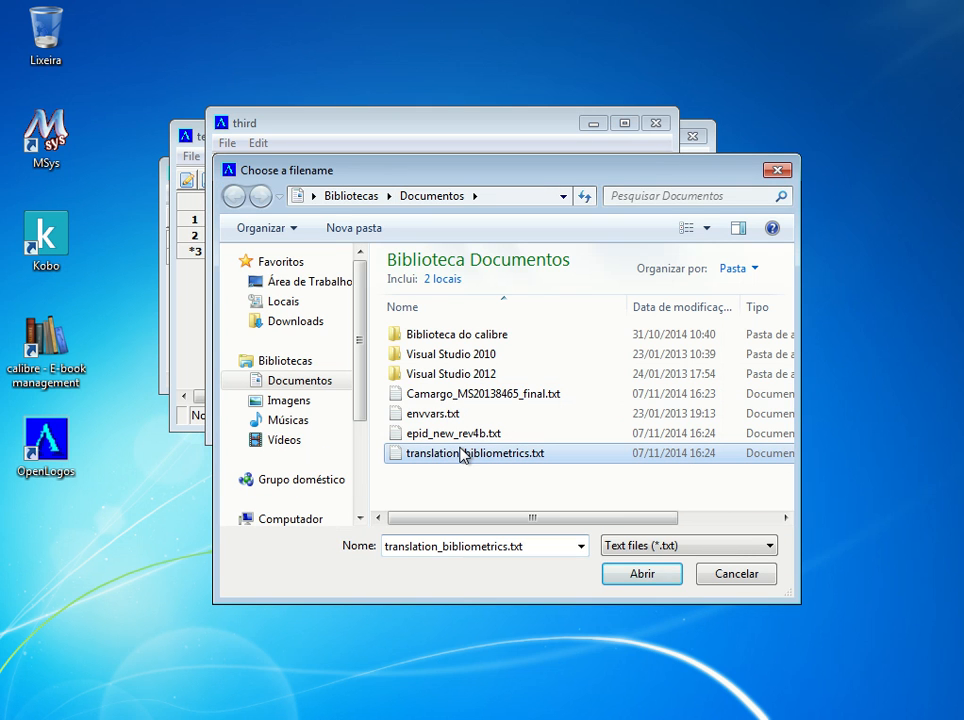
pyautogui.click(641, 574)
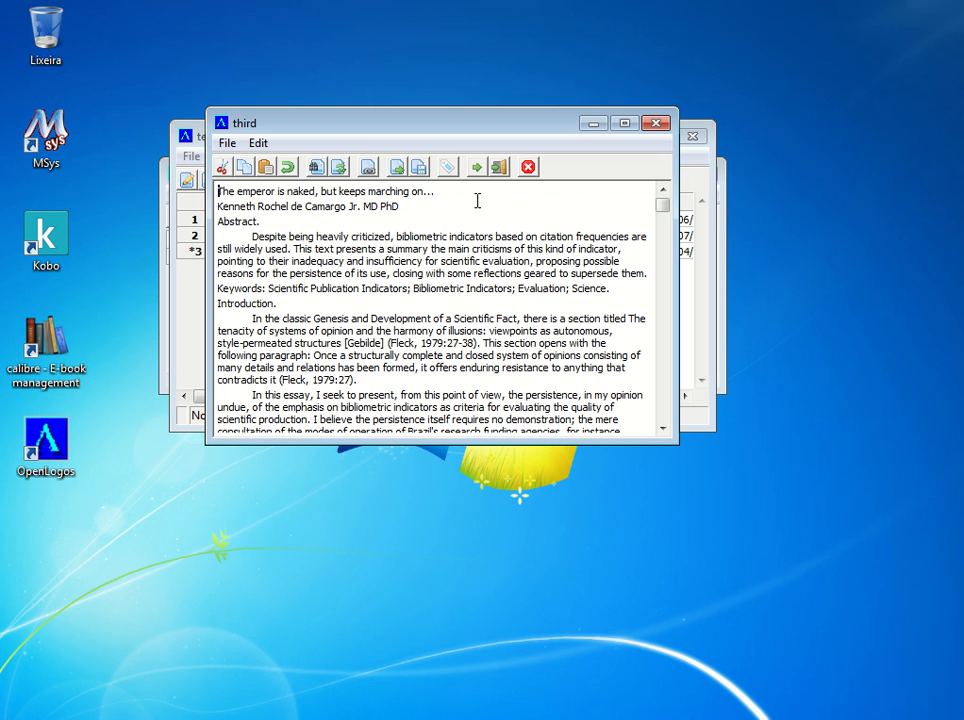
pyautogui.click(500, 168)
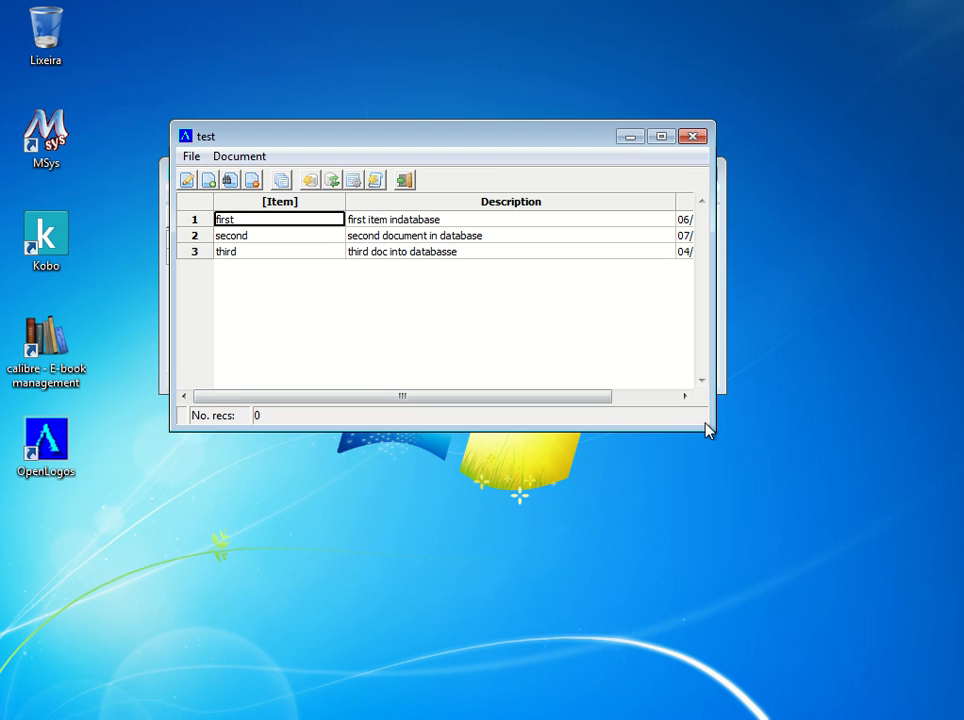
# Widen the test database window to reveal the full Date column, and sort the documents by description, by date, and back by item.
pyautogui.moveTo(711, 424); pyautogui.dragTo(797, 427)
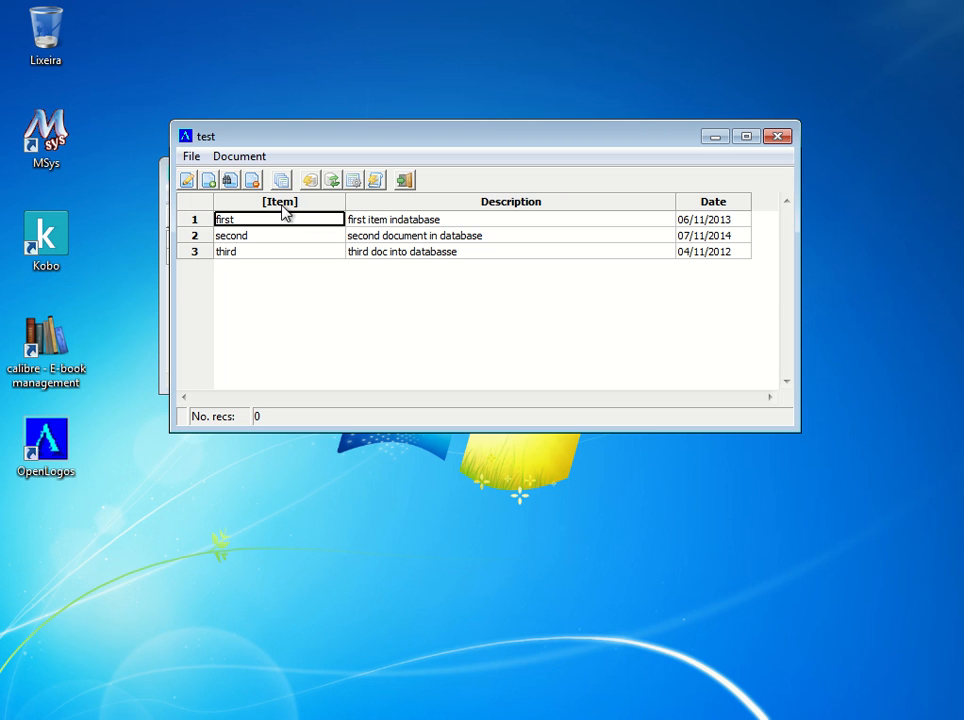
pyautogui.click(435, 205)
pyautogui.click(713, 205)
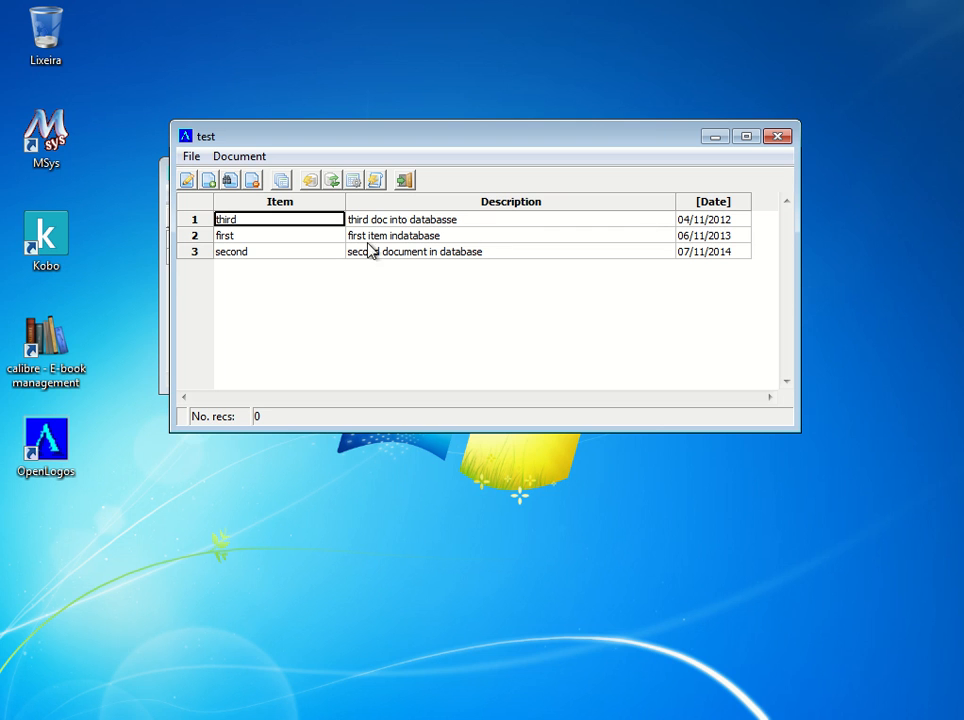
pyautogui.click(313, 203)
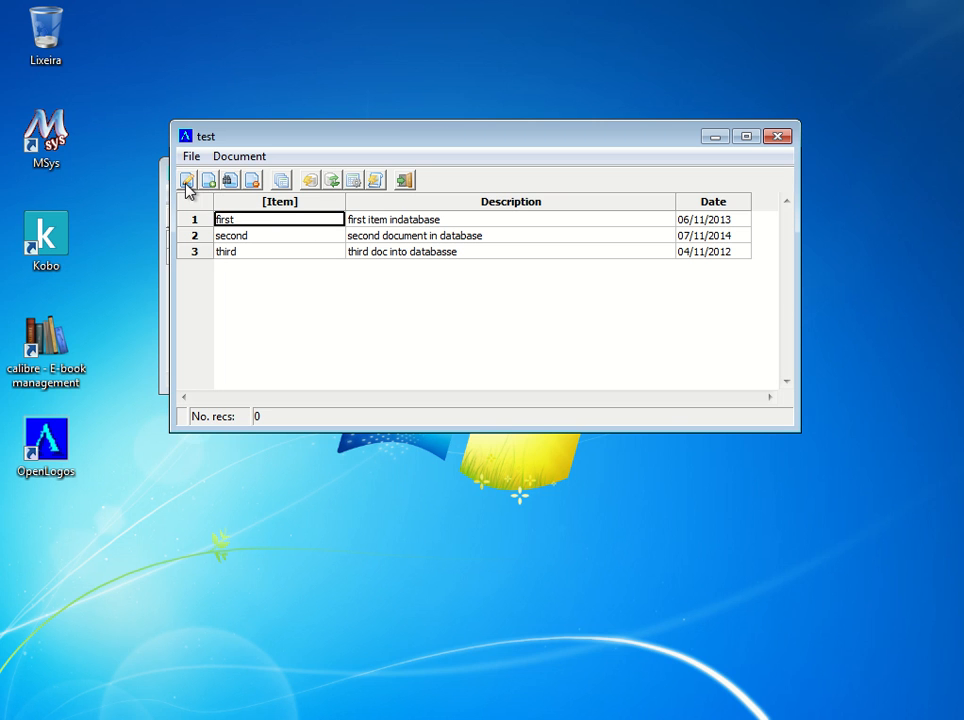
# Open the document "first" for editing in a maximized window, view its properties, and close them without changes.
pyautogui.click(216, 218)
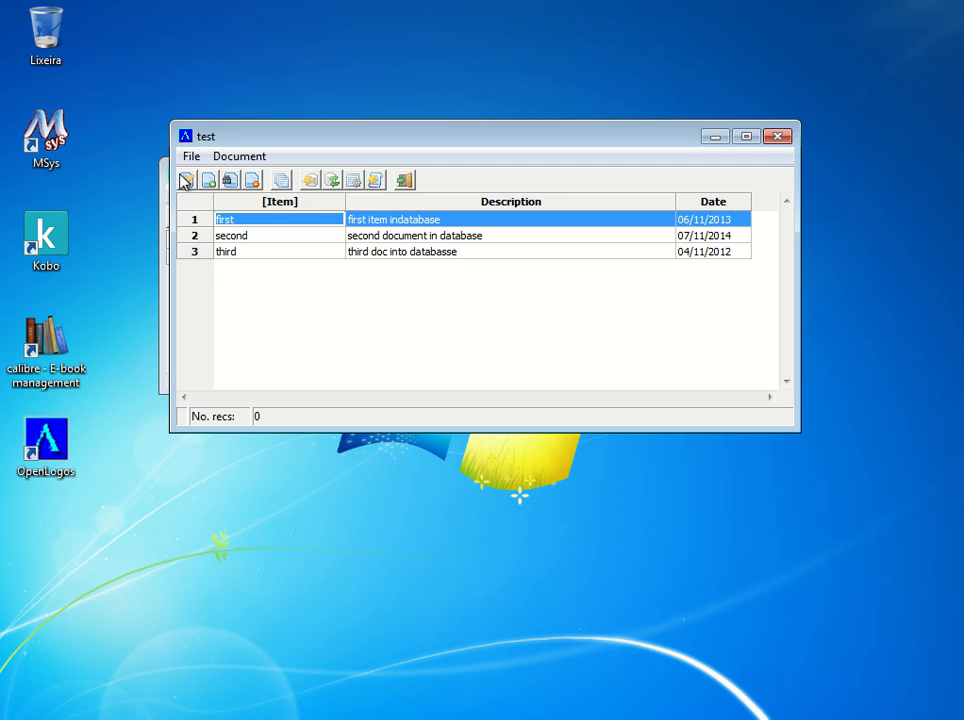
pyautogui.click(186, 181)
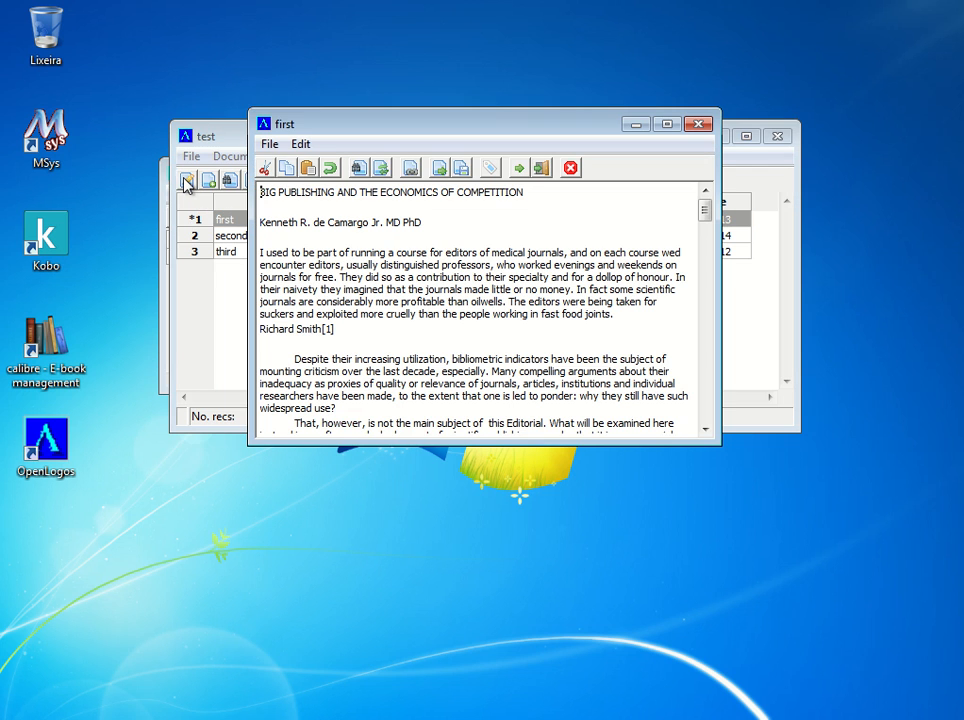
pyautogui.click(667, 124)
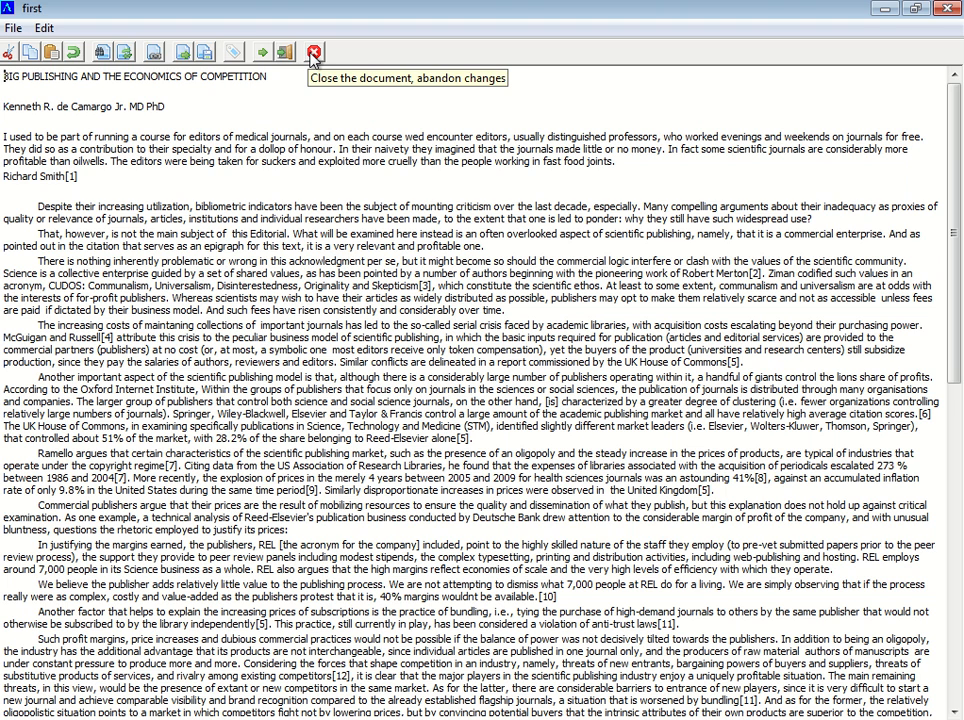
pyautogui.click(231, 56)
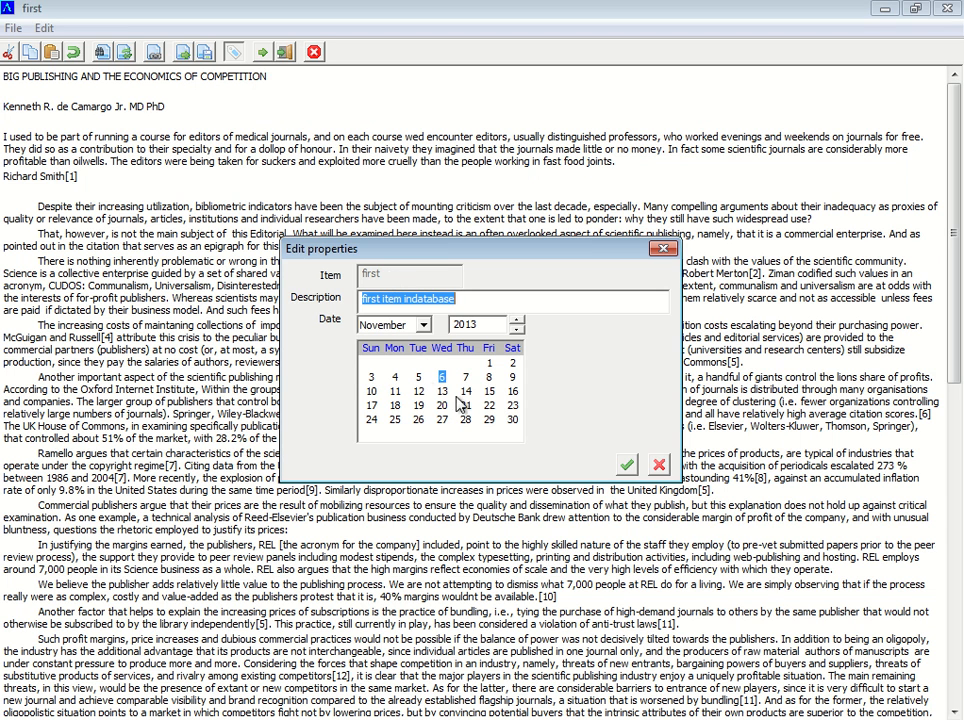
pyautogui.click(660, 467)
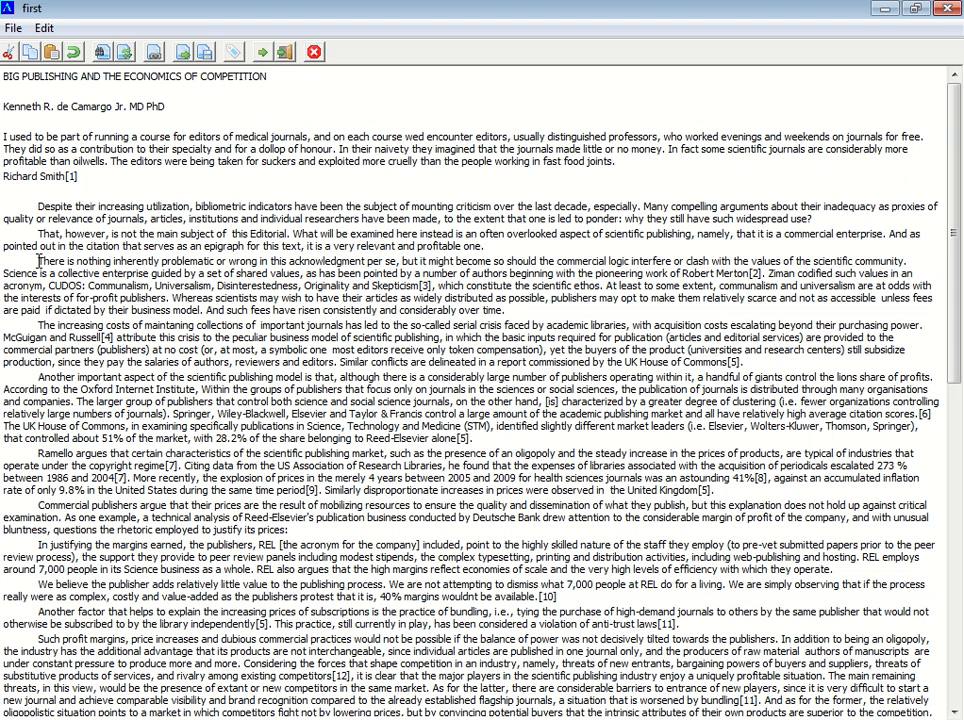
# Tag the paragraph starting "There is nothing inherently problematic" with a new code testcode, defined as "just an example", and view the inserted tag's definition.
pyautogui.moveTo(38, 261); pyautogui.dragTo(503, 313)
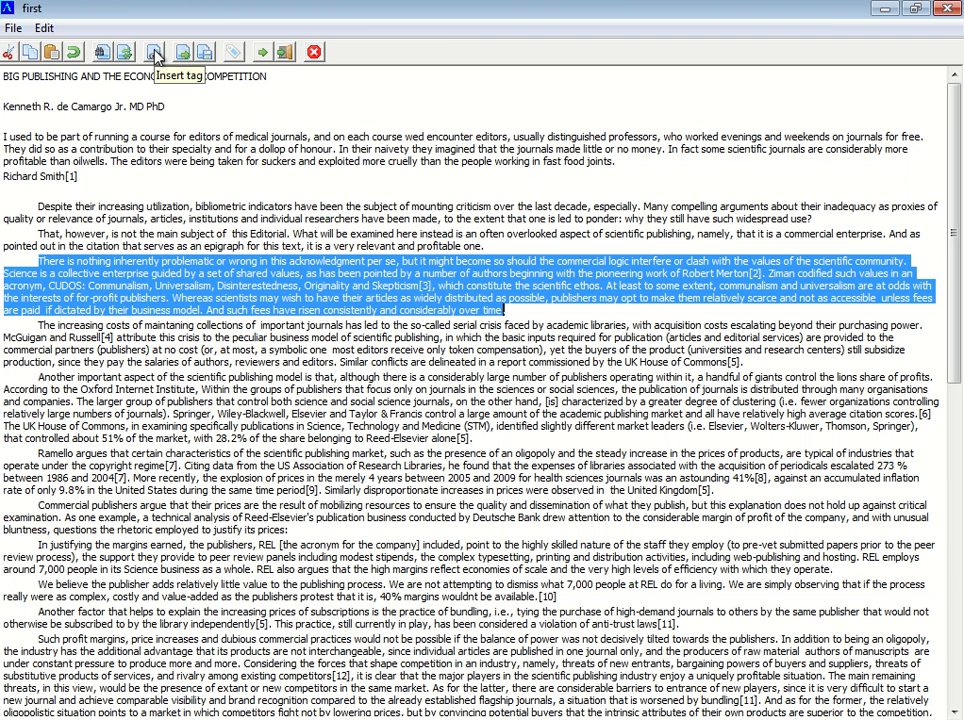
pyautogui.click(155, 54)
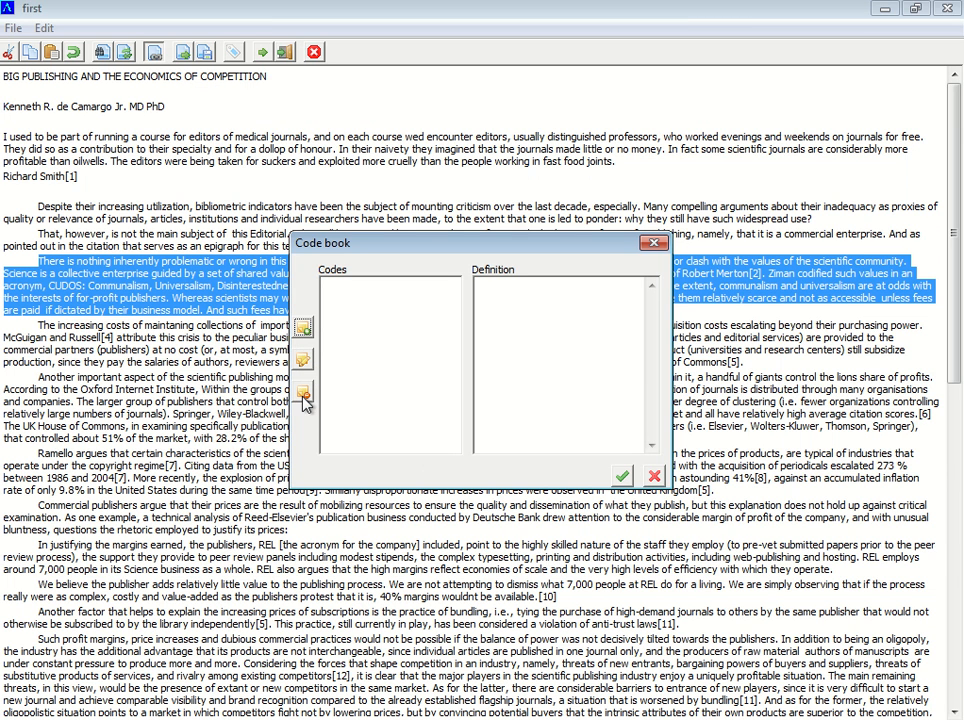
pyautogui.click(304, 330)
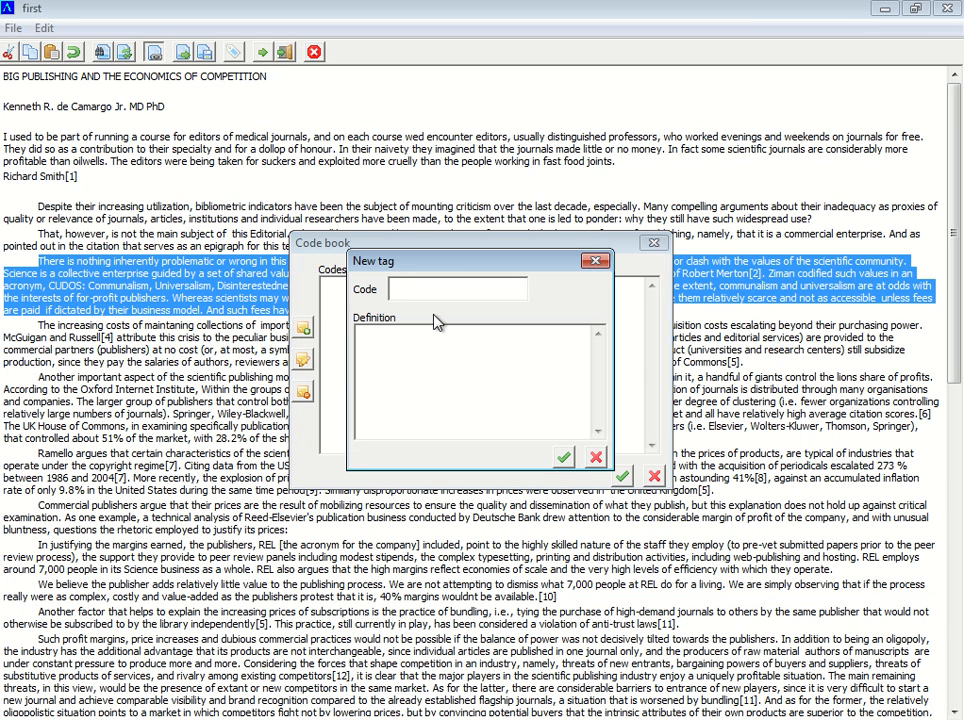
pyautogui.write('testcode')
pyautogui.click(425, 343)
pyautogui.write('just an example')
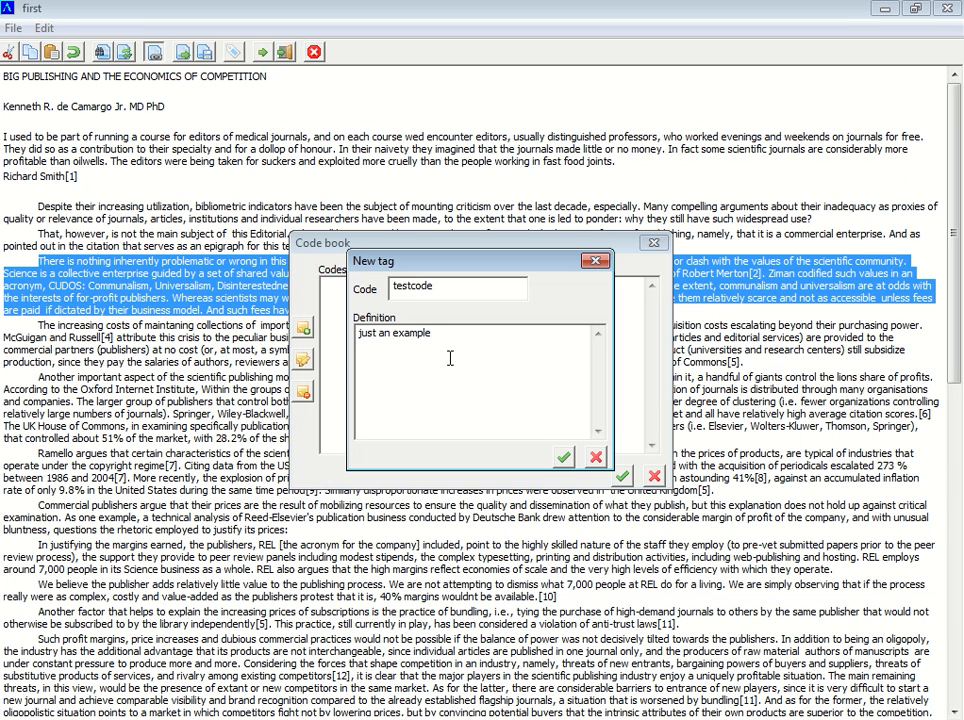
pyautogui.click(563, 456)
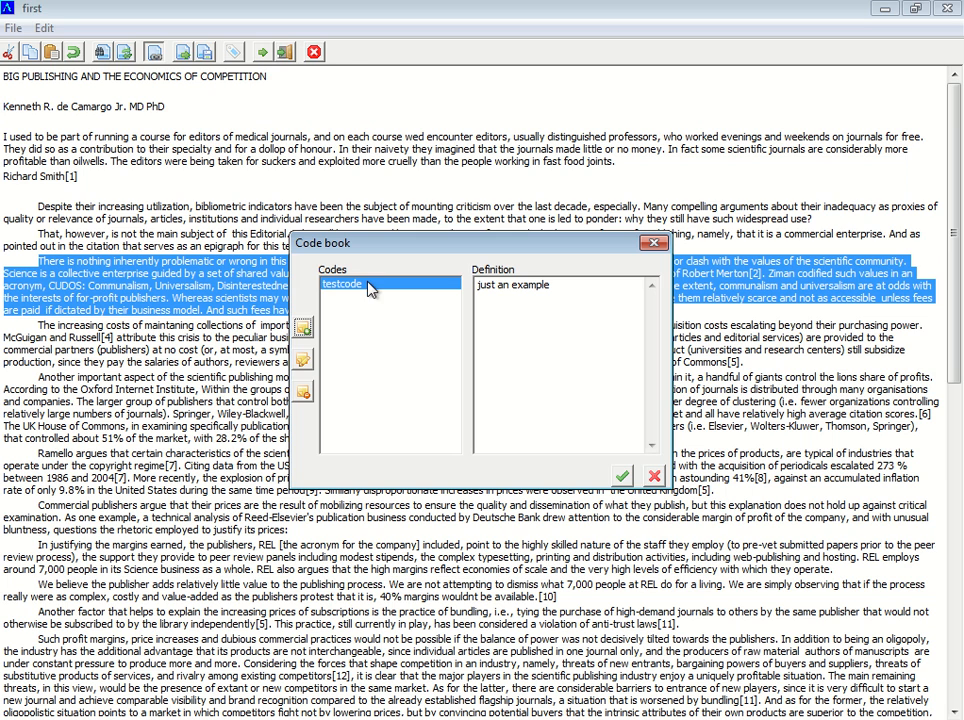
pyautogui.click(622, 476)
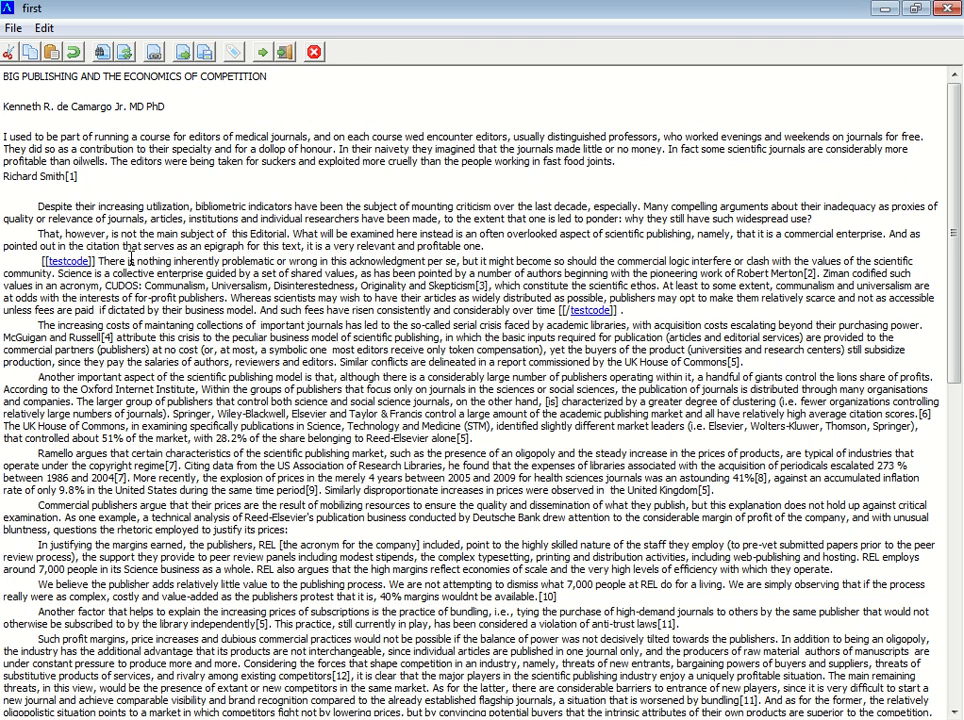
pyautogui.click(70, 263)
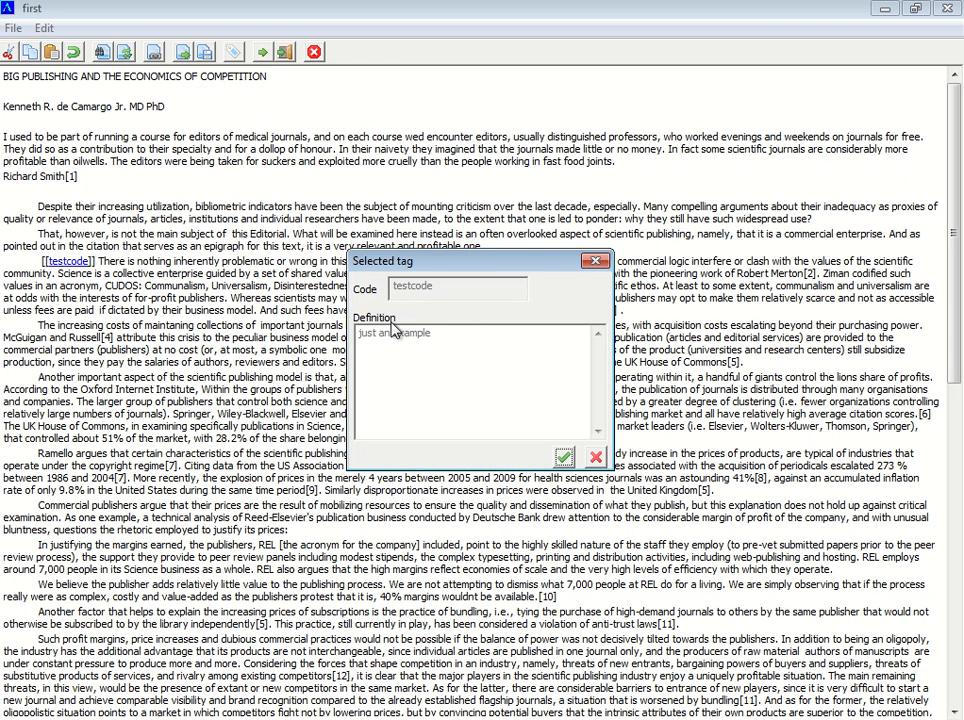
pyautogui.click(596, 457)
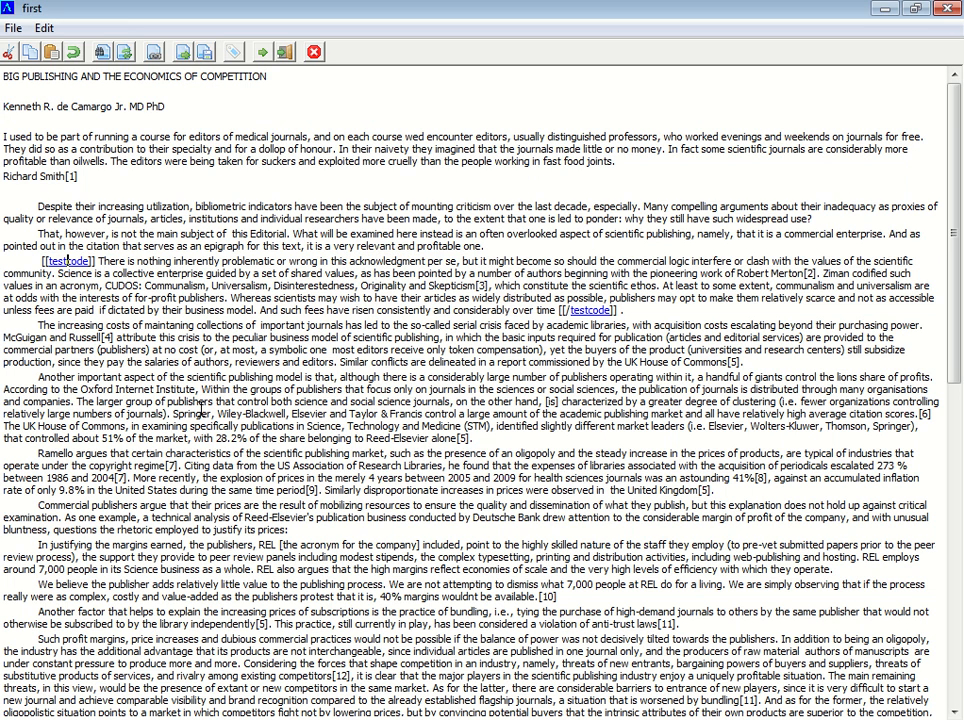
# Tag the paragraph starting "Another important aspect of the scientific publishing model" with the existing code testcode.
pyautogui.moveTo(38, 377); pyautogui.dragTo(470, 440)
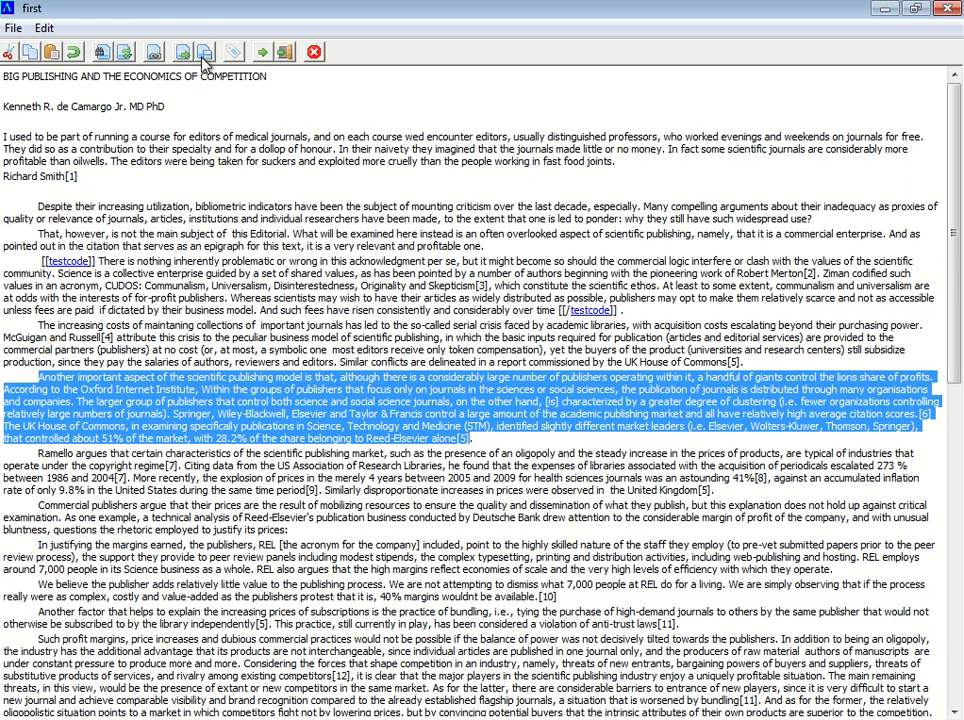
pyautogui.click(154, 56)
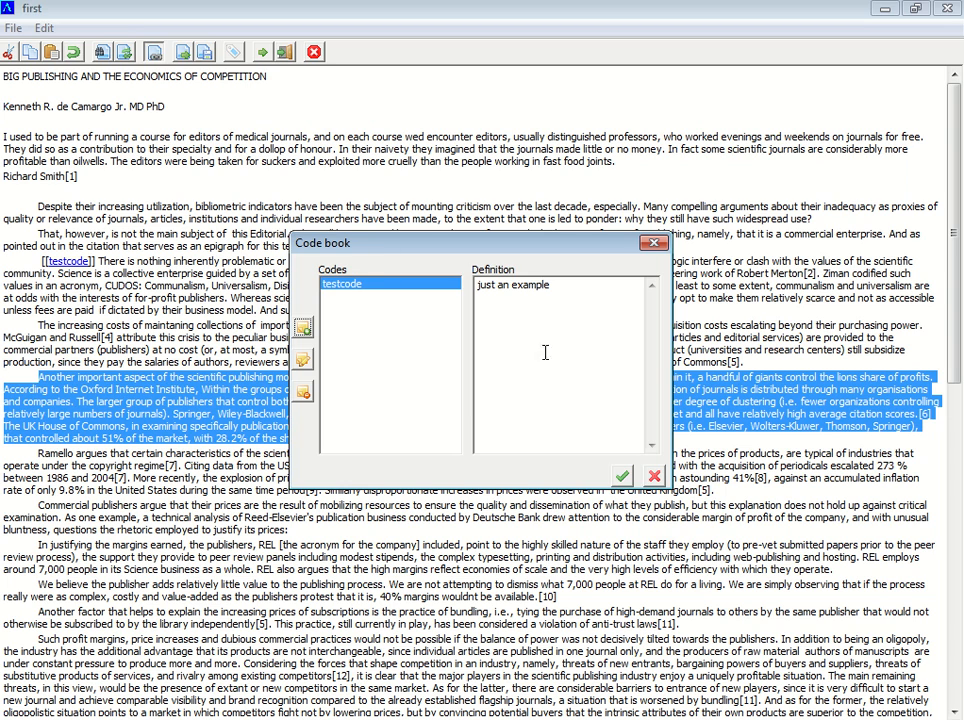
pyautogui.click(623, 476)
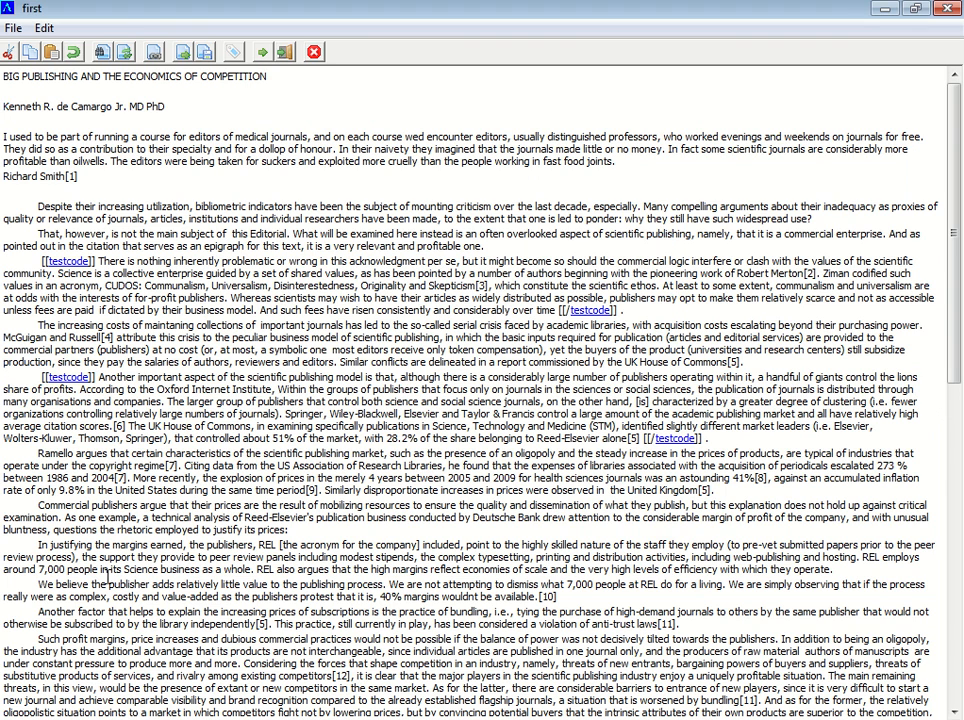
# Tag the paragraph starting "Commercial publishers argue" with a new code newcode, defined as "another code for the example", and save and close the document.
pyautogui.moveTo(37, 545); pyautogui.dragTo(838, 568)
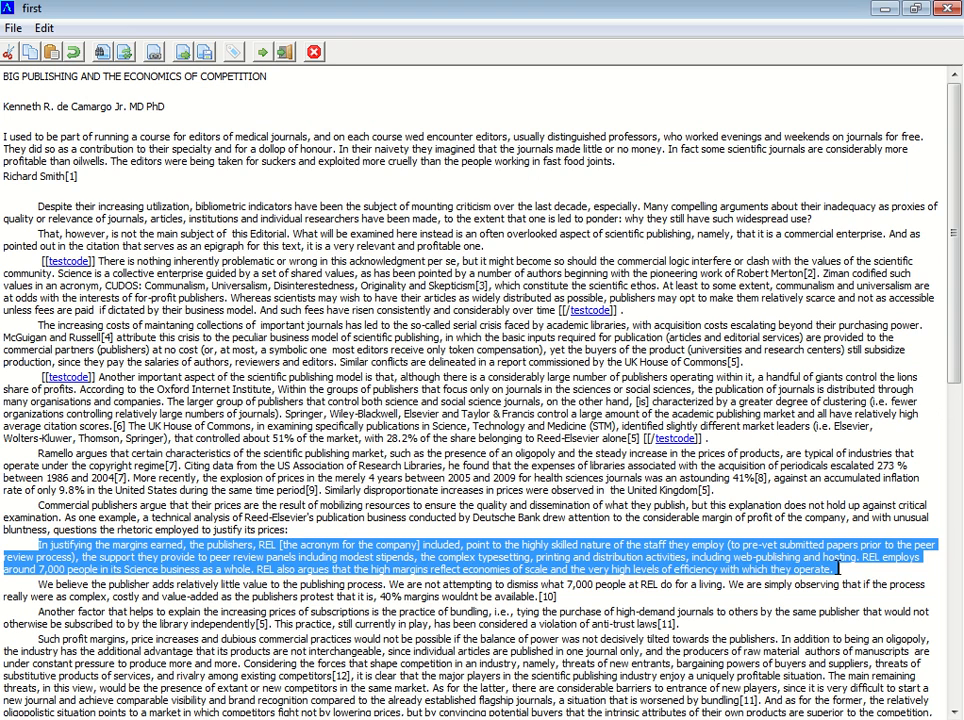
pyautogui.click(836, 568)
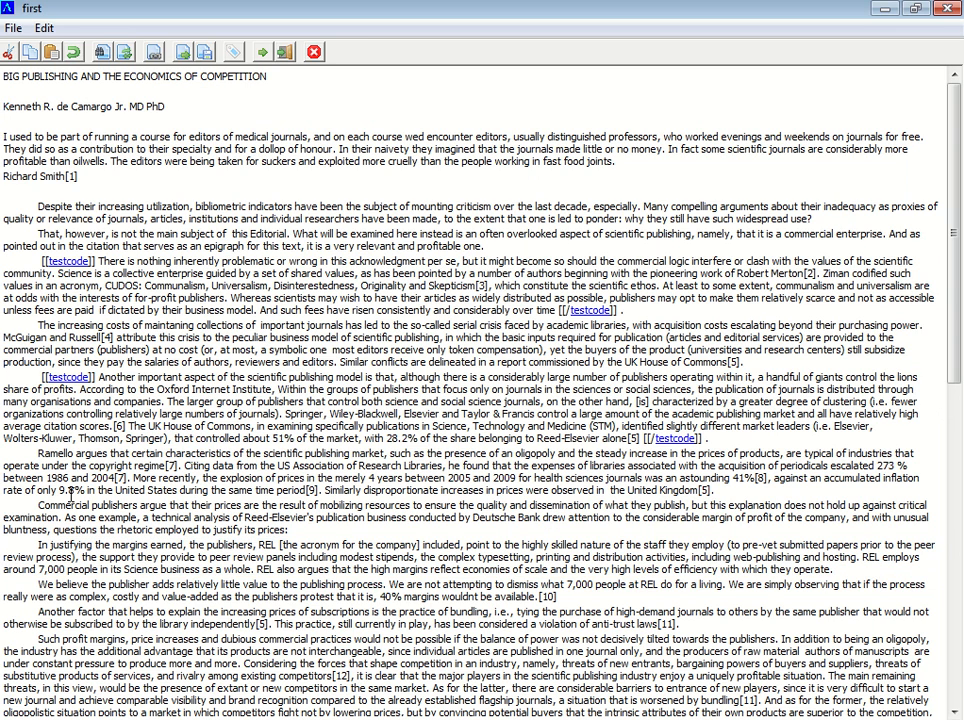
pyautogui.moveTo(38, 505); pyautogui.dragTo(307, 530)
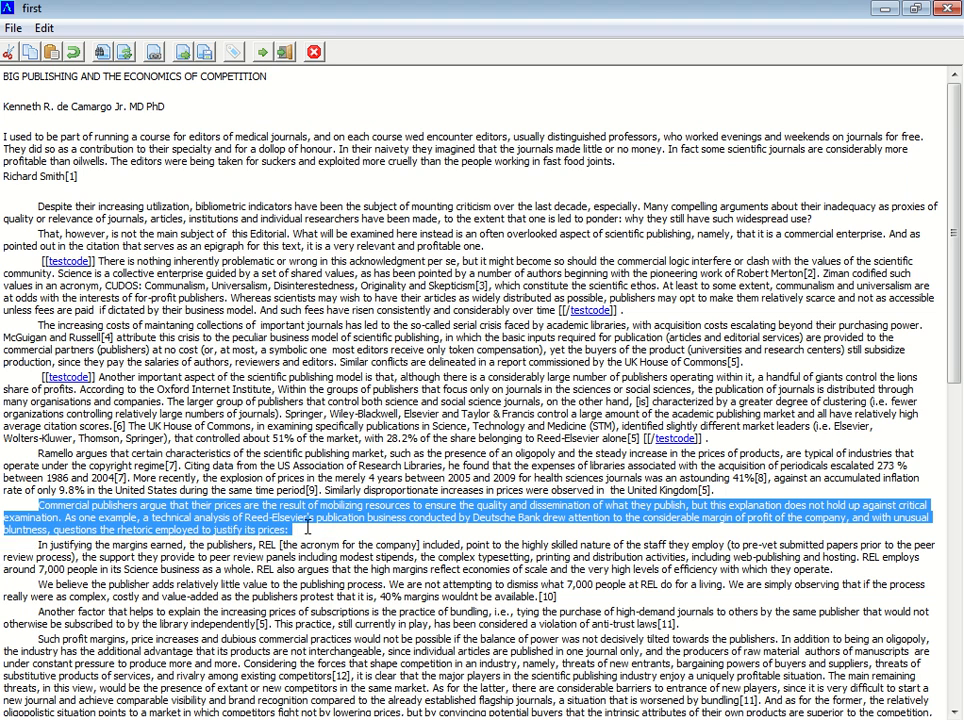
pyautogui.click(153, 53)
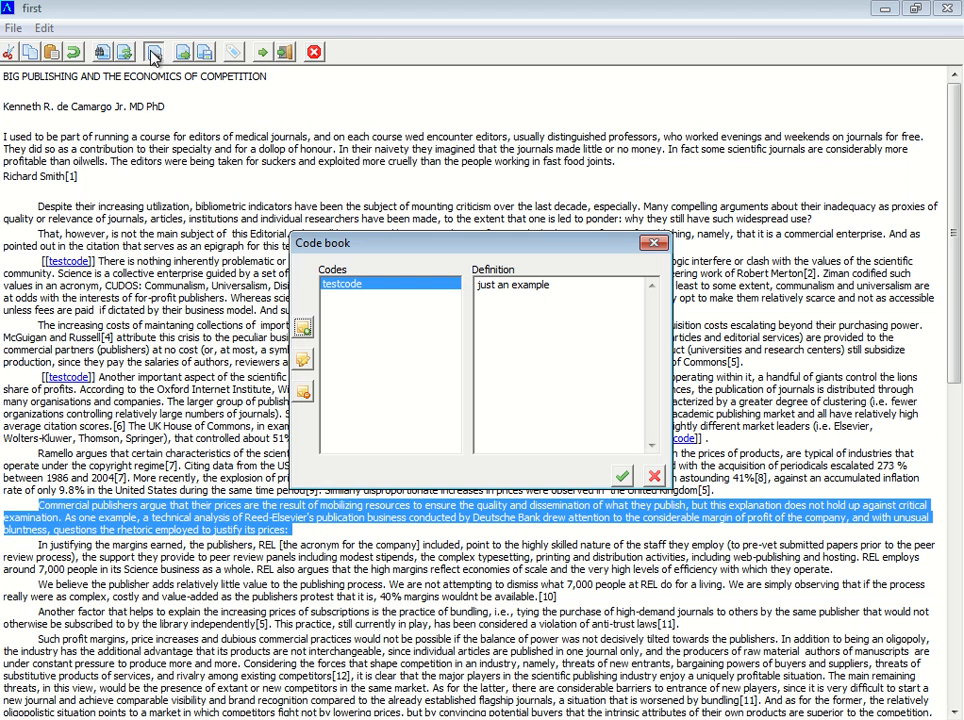
pyautogui.click(302, 330)
pyautogui.write('newcode')
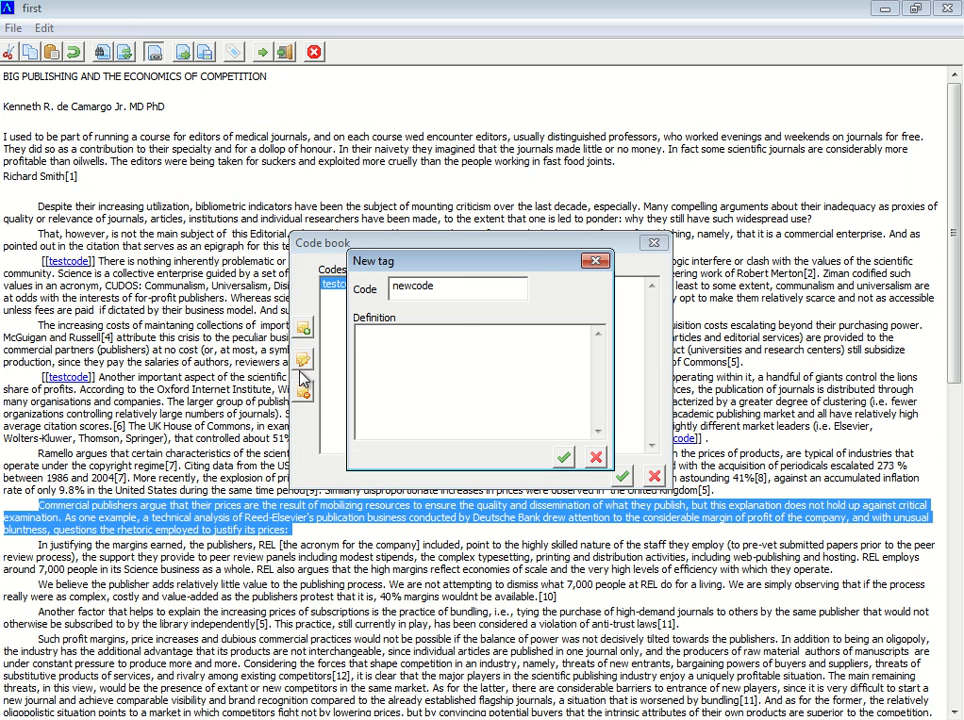
pyautogui.write('another code for the example')
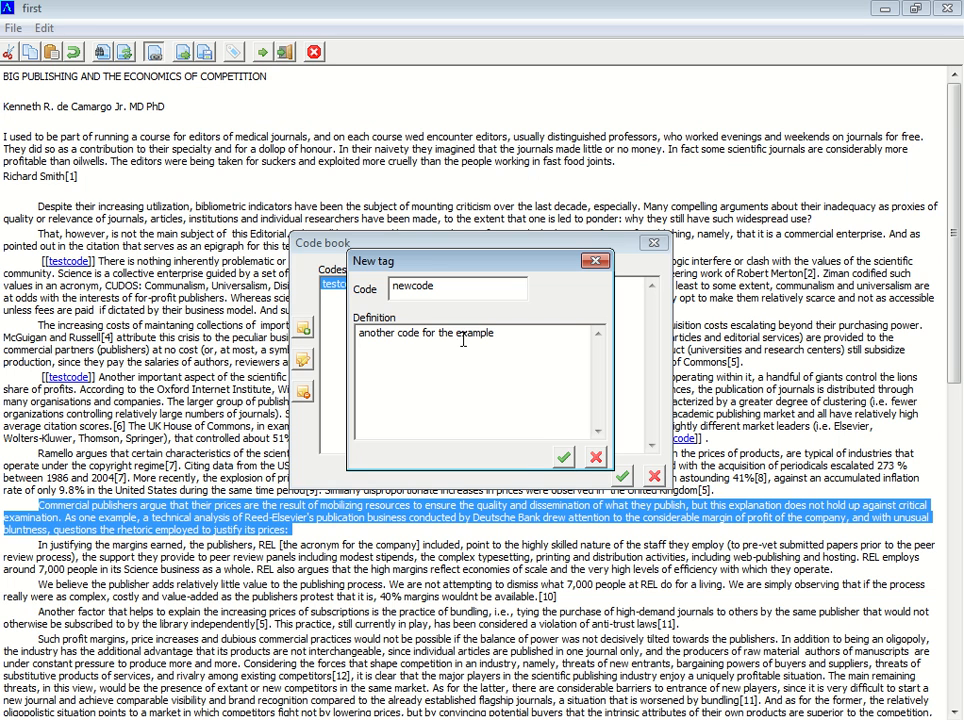
pyautogui.click(562, 458)
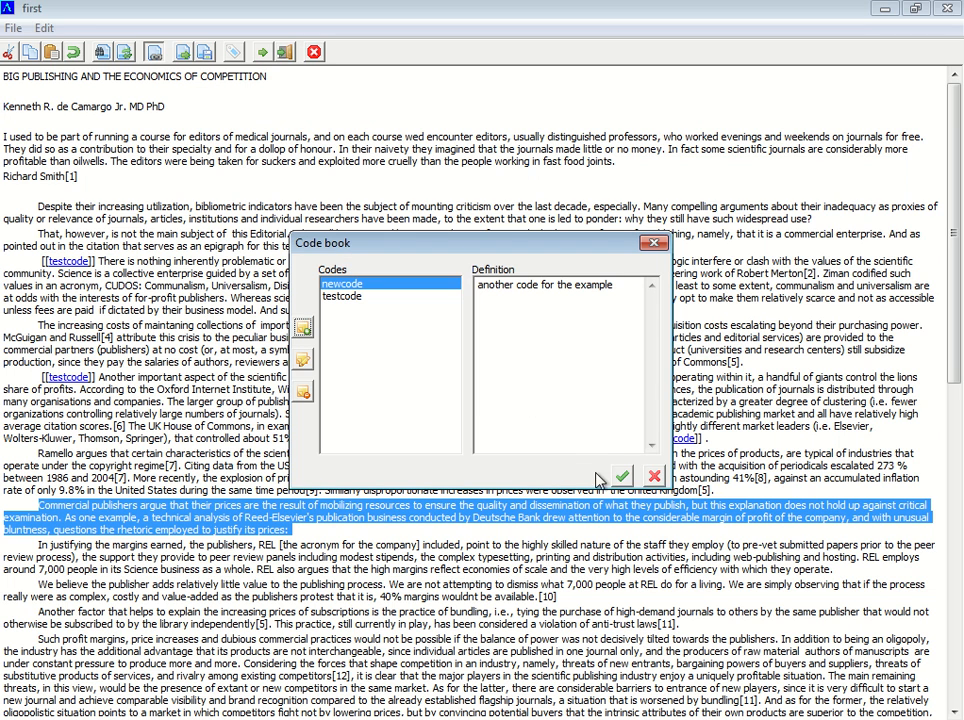
pyautogui.click(622, 477)
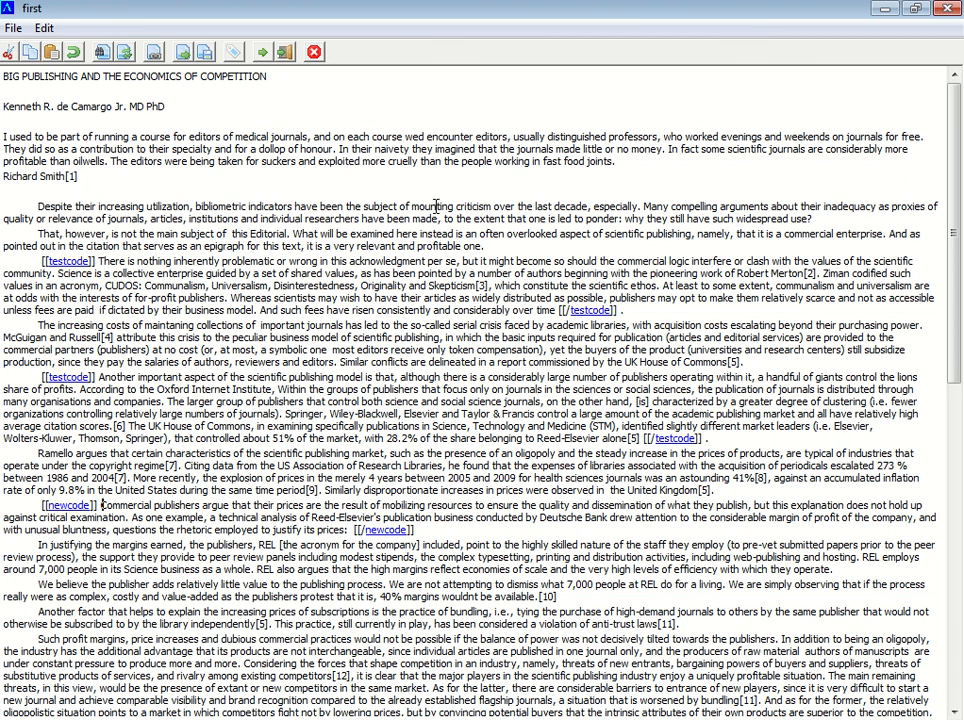
pyautogui.click(284, 62)
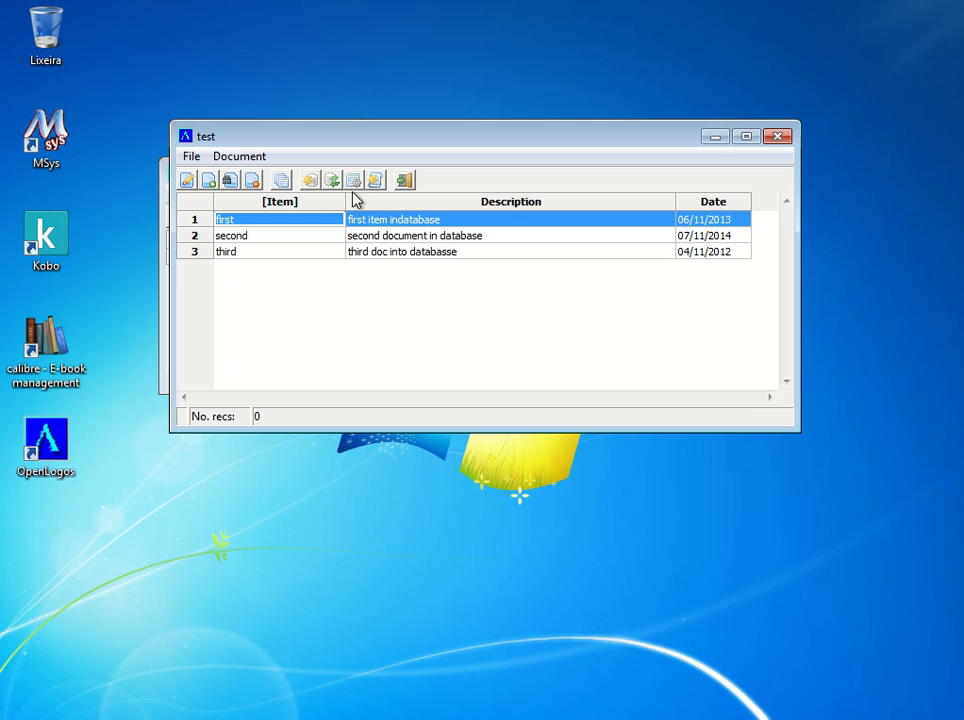
# Open the document "second" for editing in a maximized window.
pyautogui.click(212, 238)
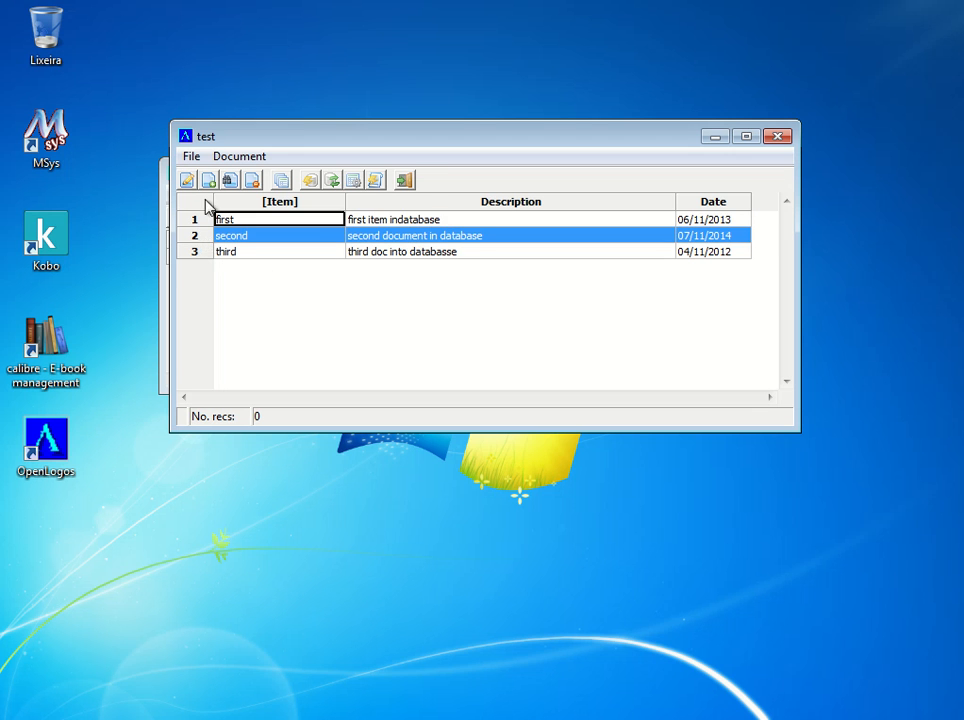
pyautogui.click(208, 185)
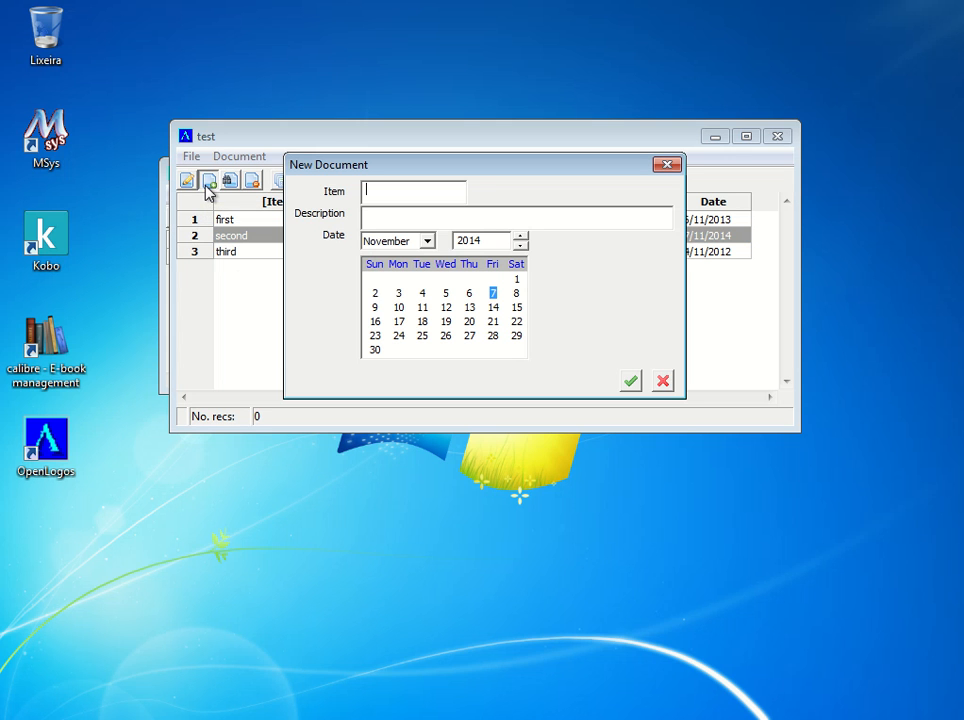
pyautogui.click(665, 384)
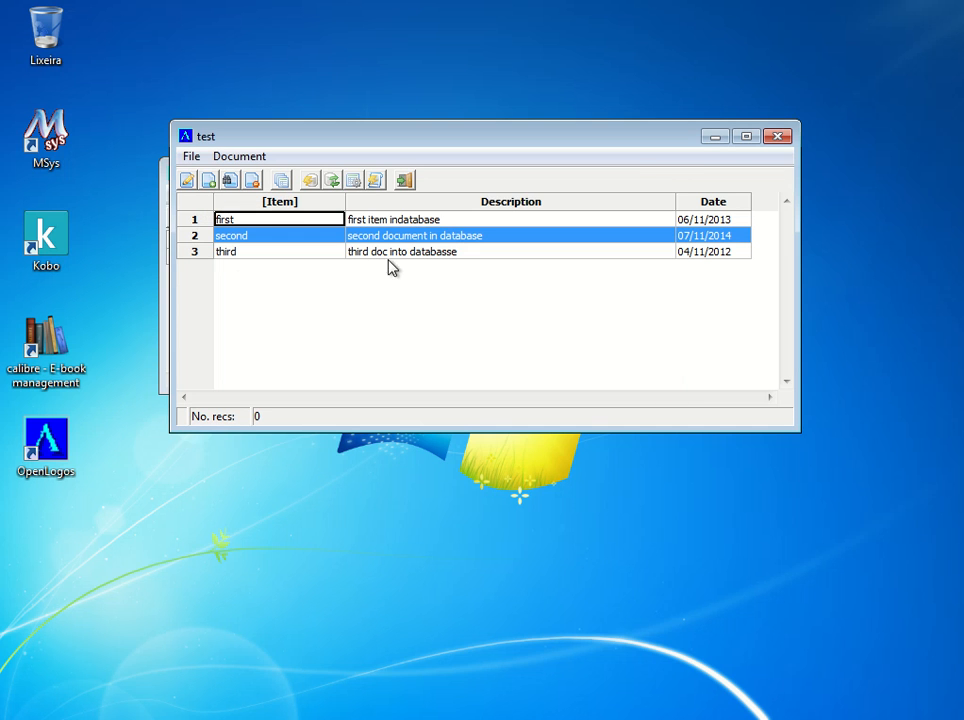
pyautogui.click(187, 181)
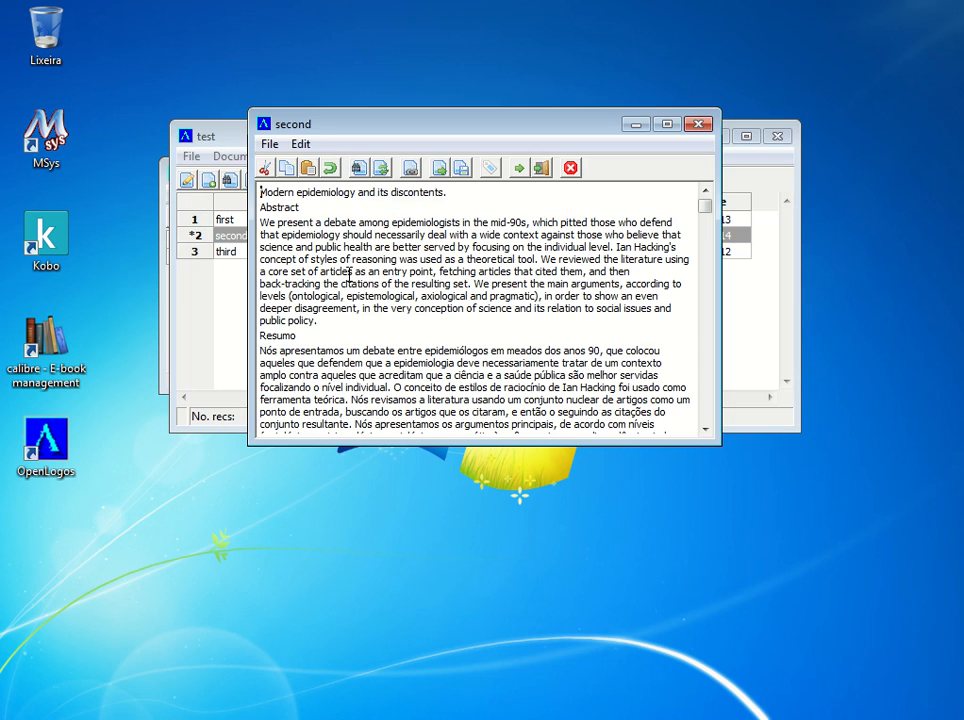
pyautogui.click(669, 125)
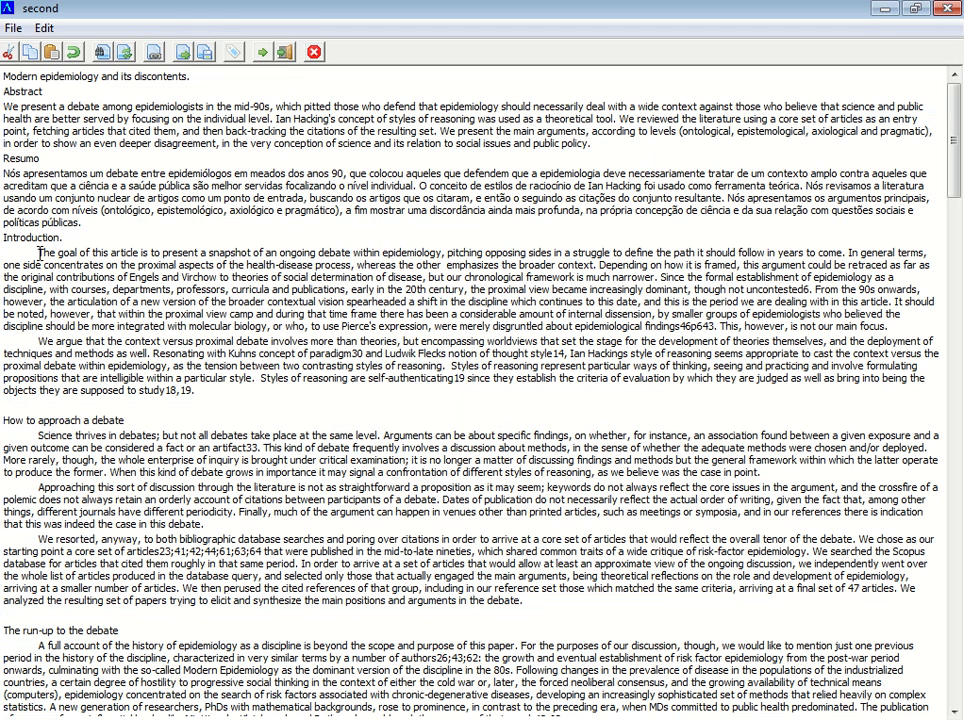
# Tag the two Introduction paragraphs, from "The goal of this article" through "supposed to study18,19.", with the existing code testcode.
pyautogui.moveTo(39, 252); pyautogui.dragTo(200, 390)
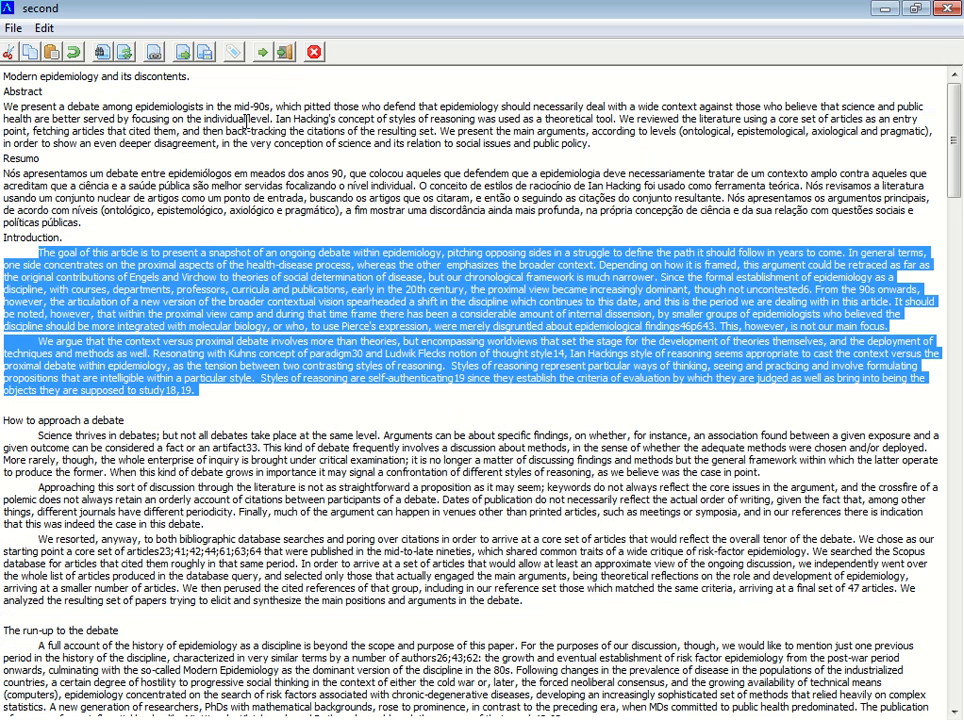
pyautogui.click(154, 52)
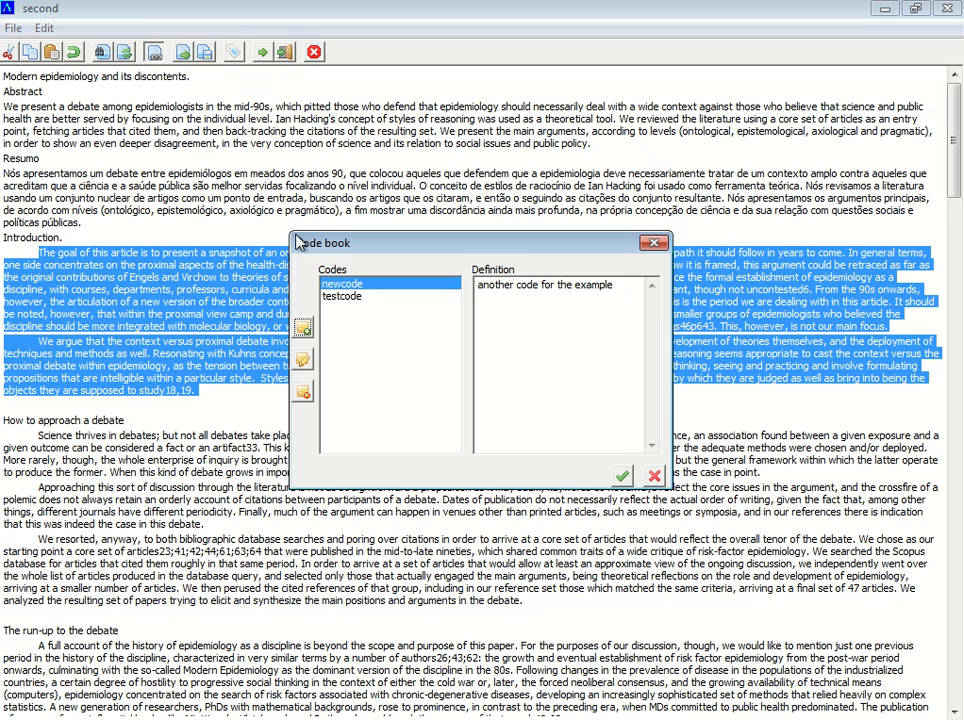
pyautogui.click(340, 297)
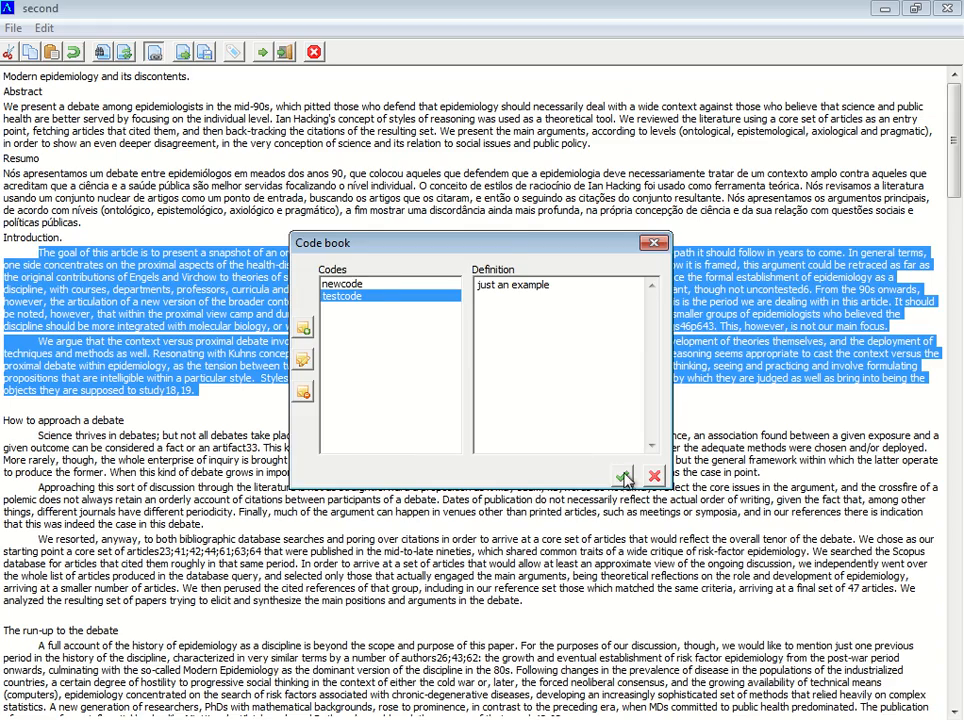
pyautogui.click(621, 476)
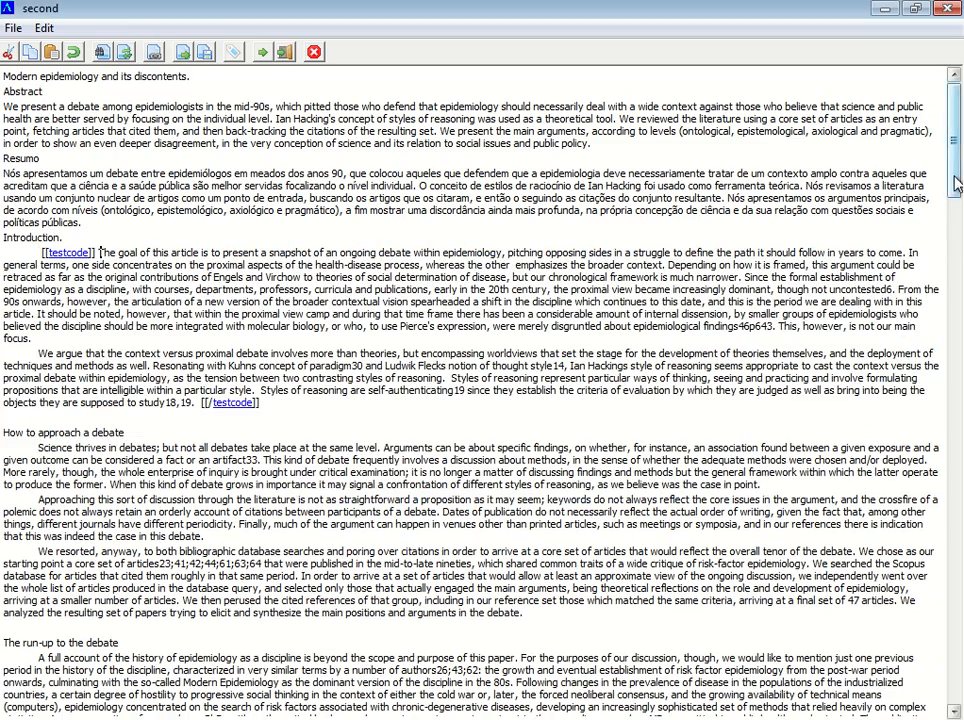
# Tag the paragraph starting "On the other side of the debate" with the existing code newcode, and save and close the document.
pyautogui.click(957, 316)
pyautogui.click(957, 316)
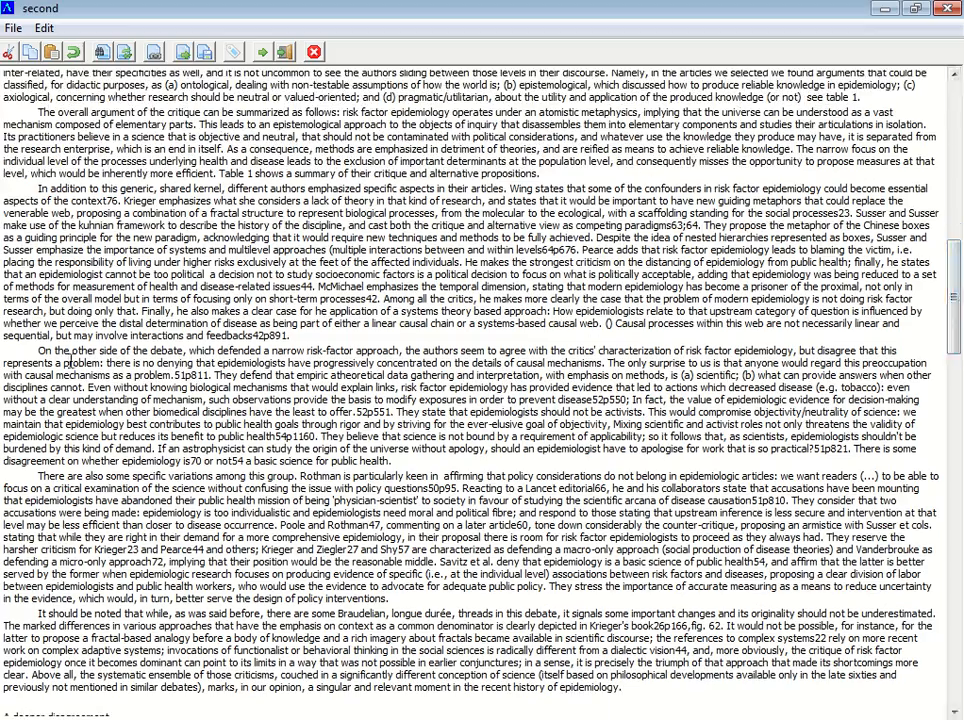
pyautogui.moveTo(40, 350); pyautogui.dragTo(421, 462)
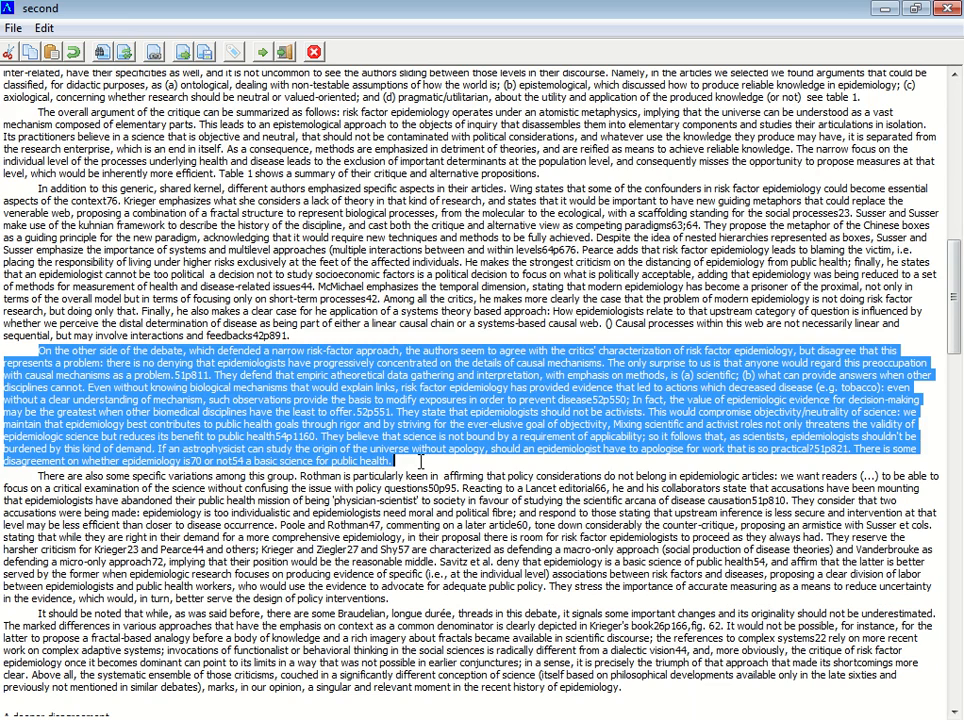
pyautogui.click(153, 55)
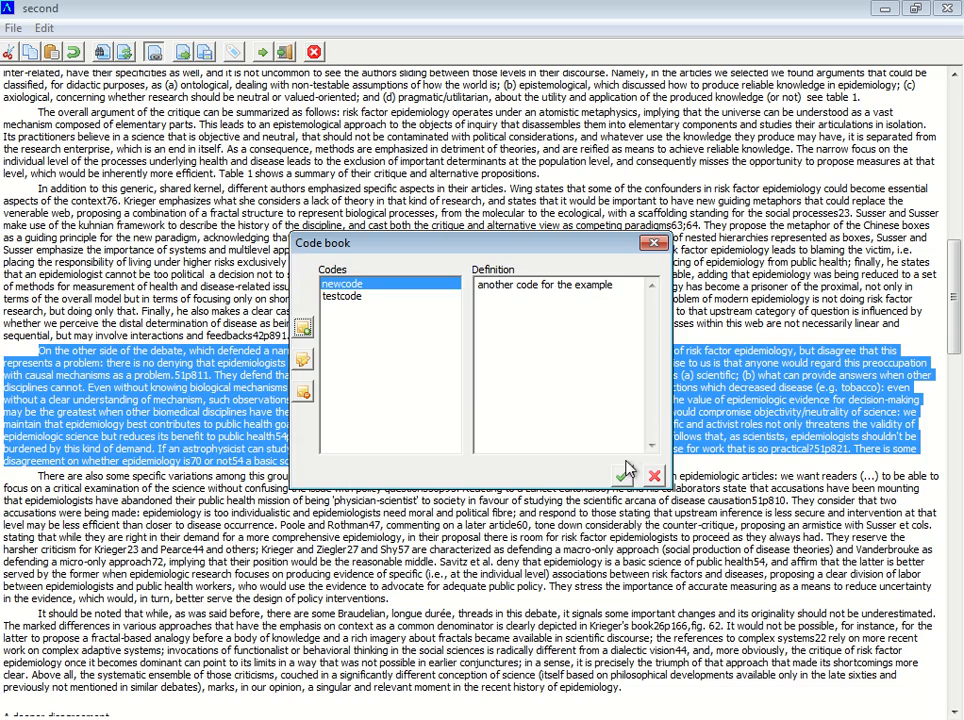
pyautogui.click(624, 478)
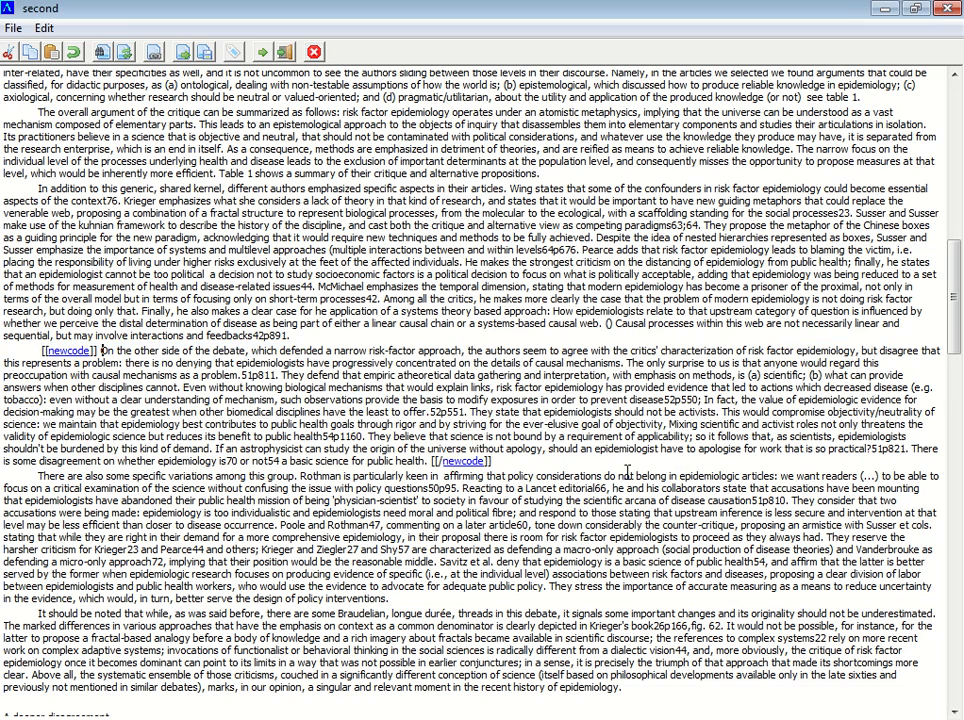
pyautogui.click(284, 53)
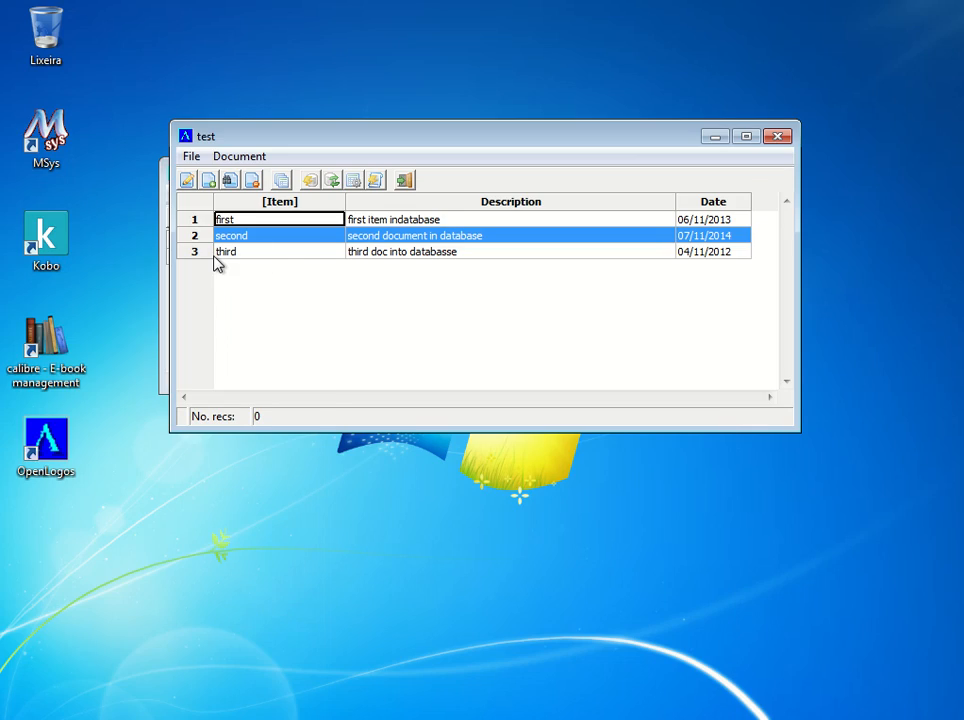
# Open the document "third" in a maximized window and tag the paragraph starting "A first issue to be discussed" with the existing code newcode.
pyautogui.click(198, 257)
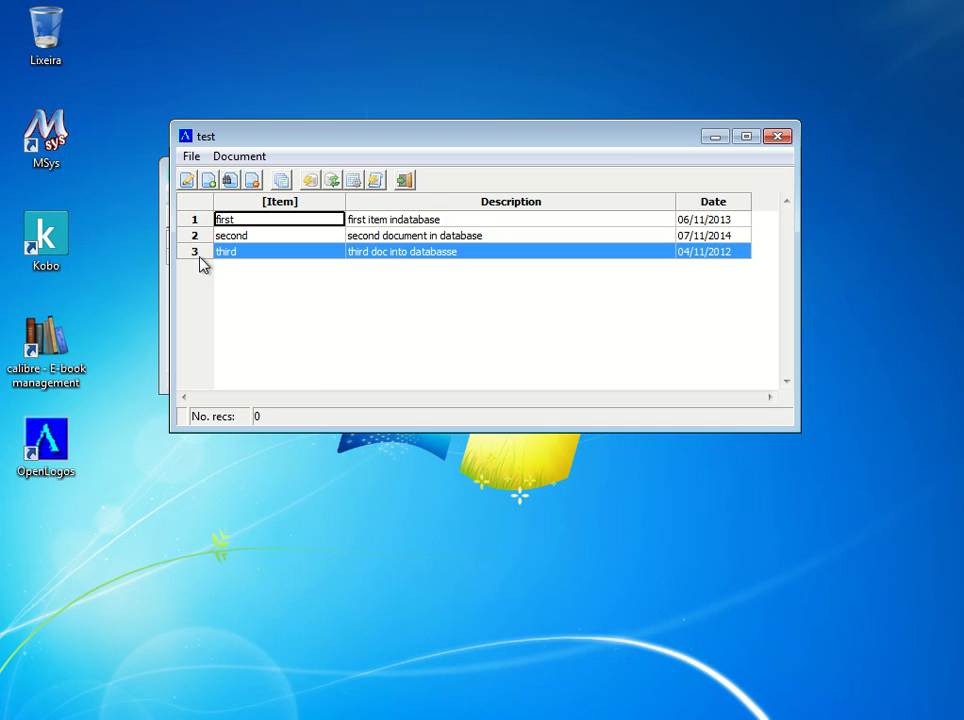
pyautogui.click(189, 188)
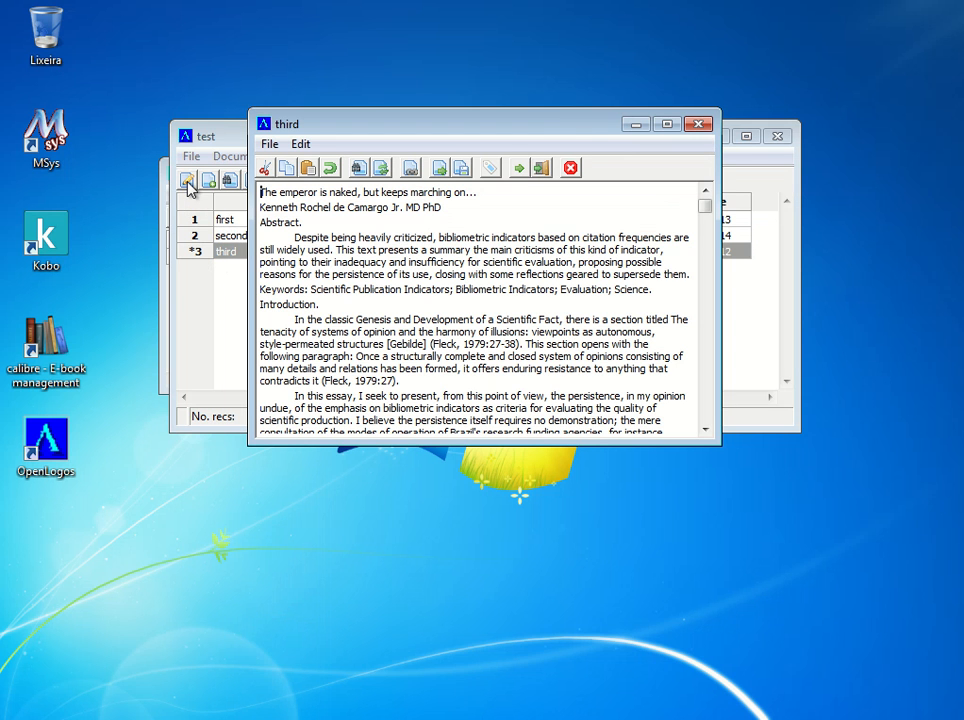
pyautogui.click(667, 124)
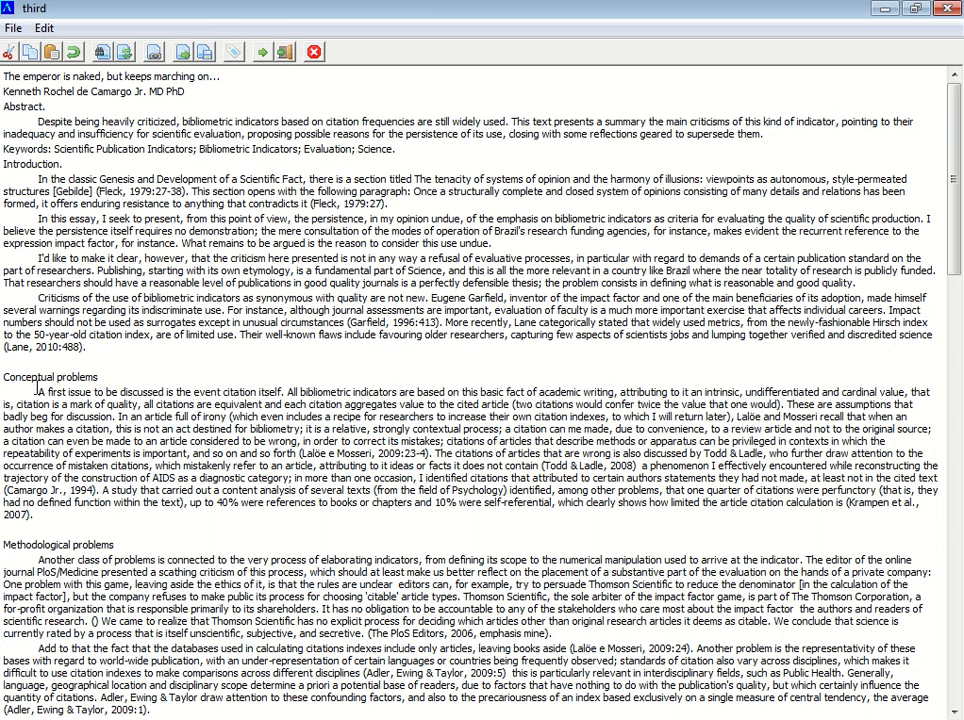
pyautogui.moveTo(38, 392); pyautogui.dragTo(42, 515)
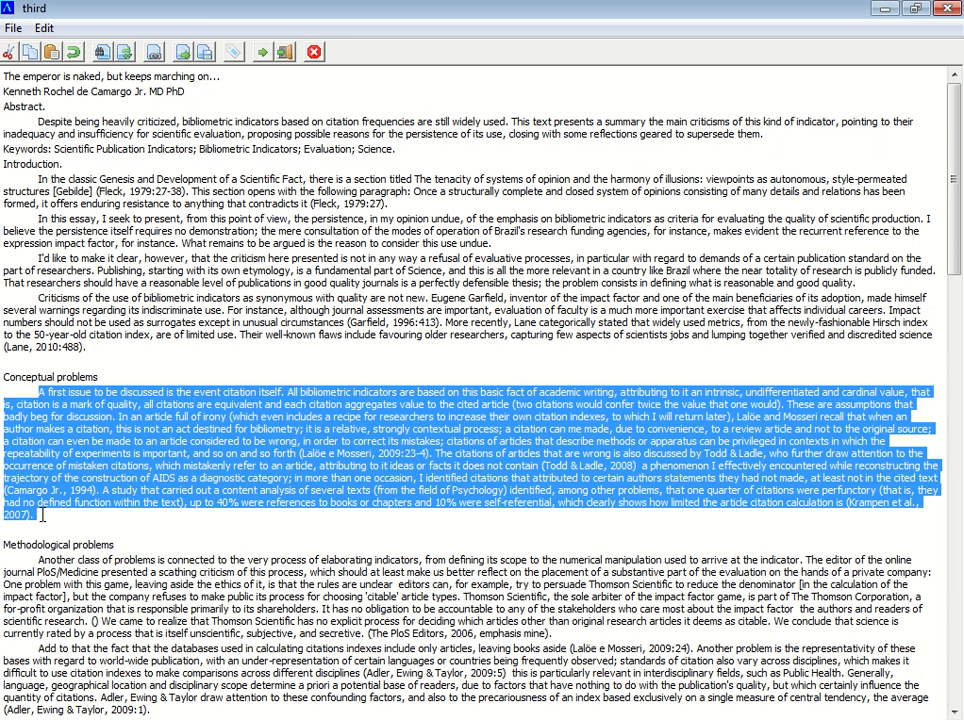
pyautogui.click(154, 55)
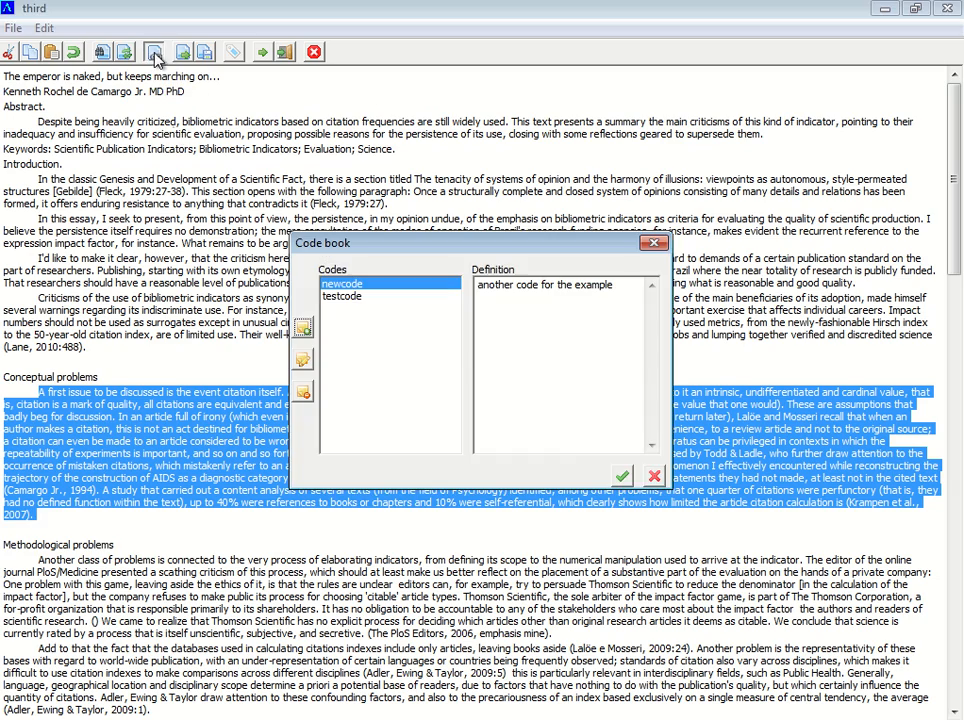
pyautogui.click(621, 478)
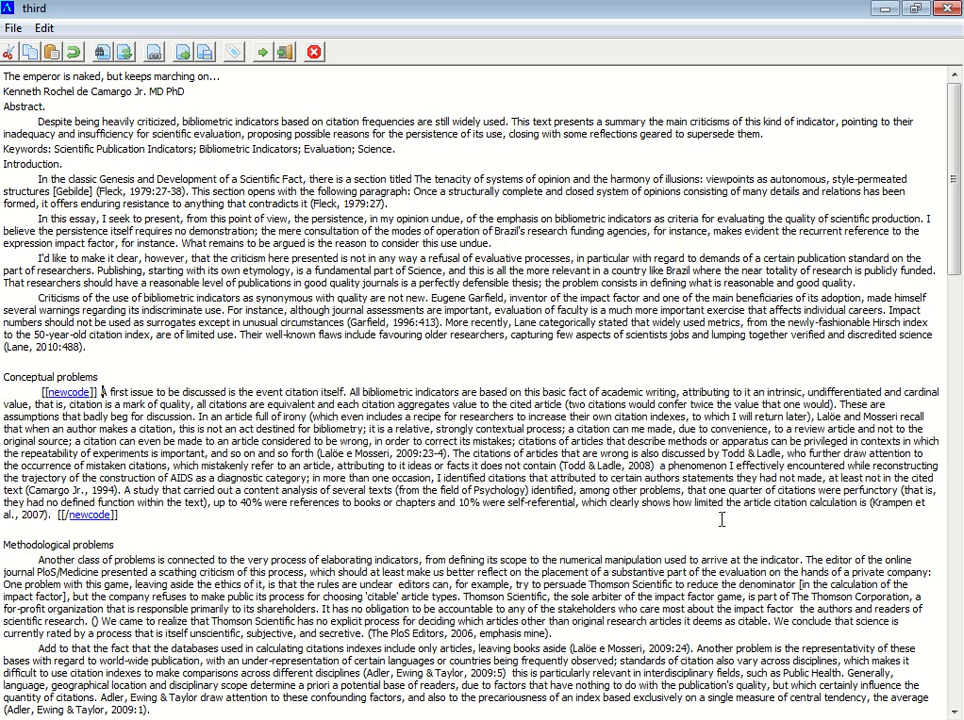
# Tag the paragraph starting "And still, this use" with a new code lasttag, defined as "no more tags for today", and save and close the document.
pyautogui.scroll(-10, 955, 608)
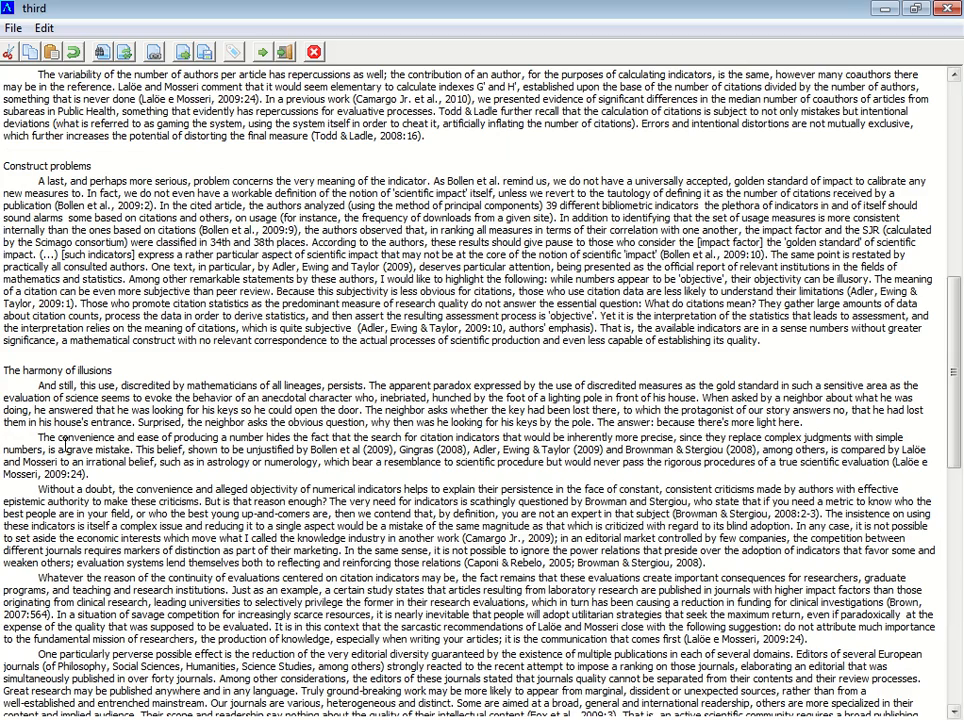
pyautogui.moveTo(38, 384); pyautogui.dragTo(808, 424)
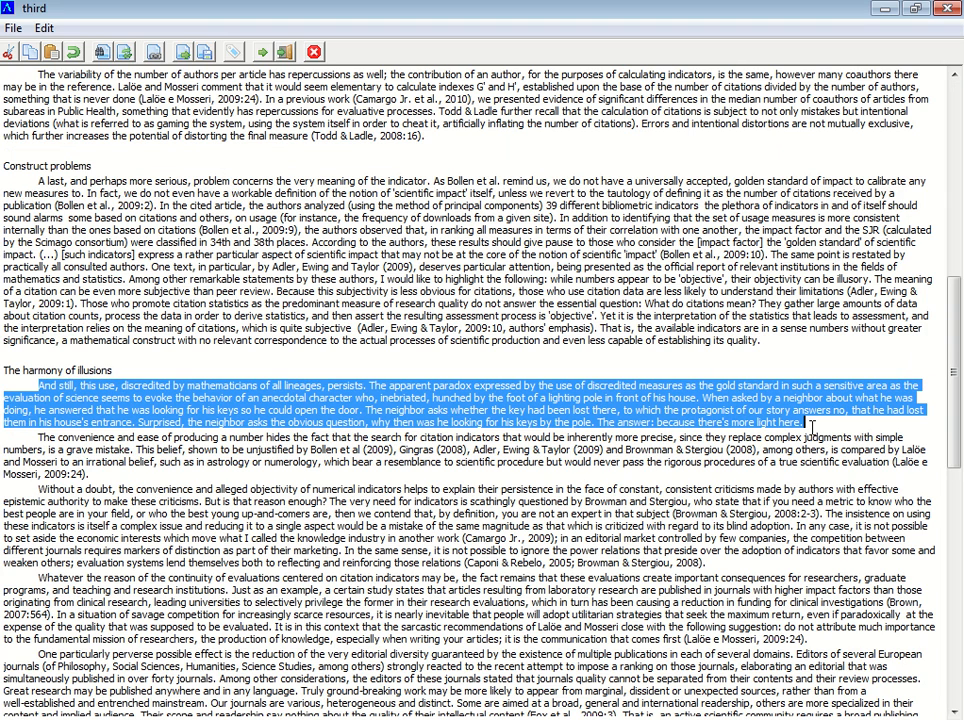
pyautogui.click(153, 53)
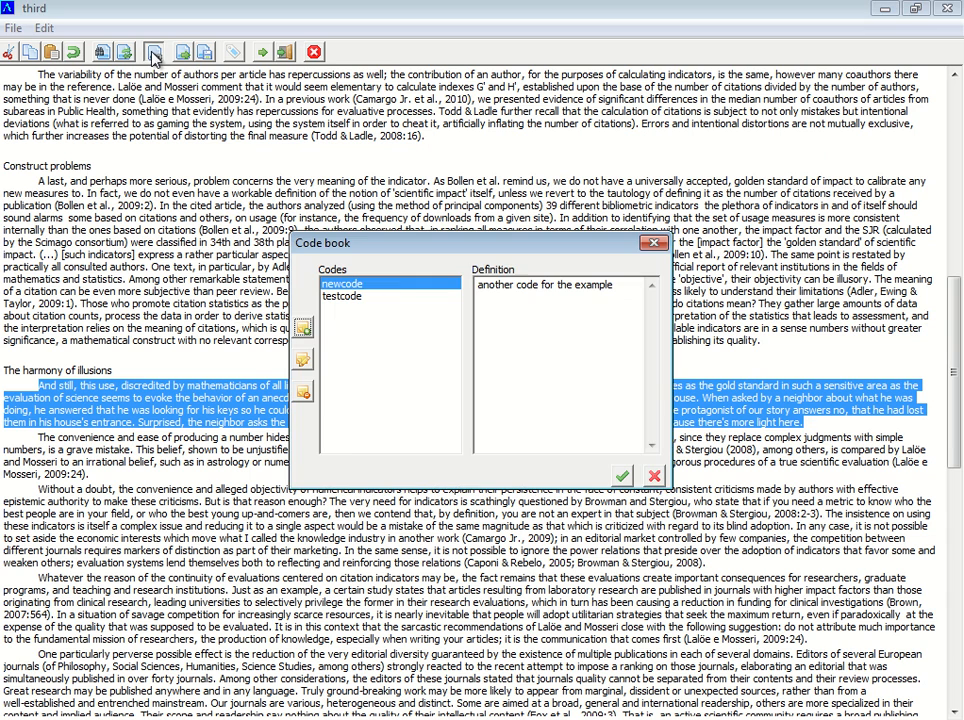
pyautogui.click(303, 328)
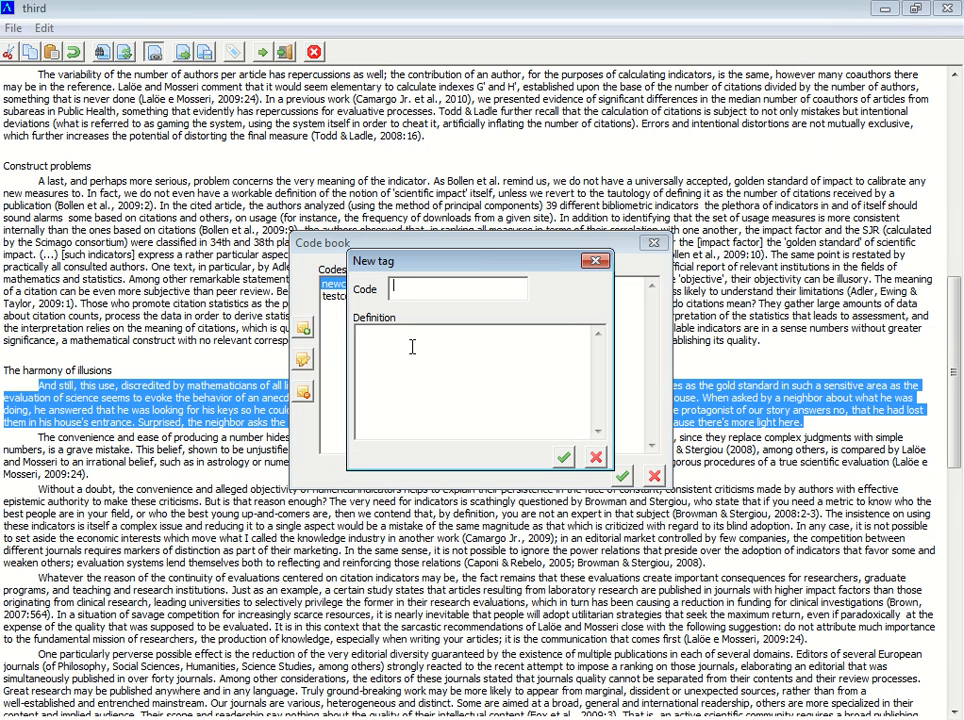
pyautogui.write('lasttr')
pyautogui.write('g')
pyautogui.write('no more tags fo')
pyautogui.write('r today')
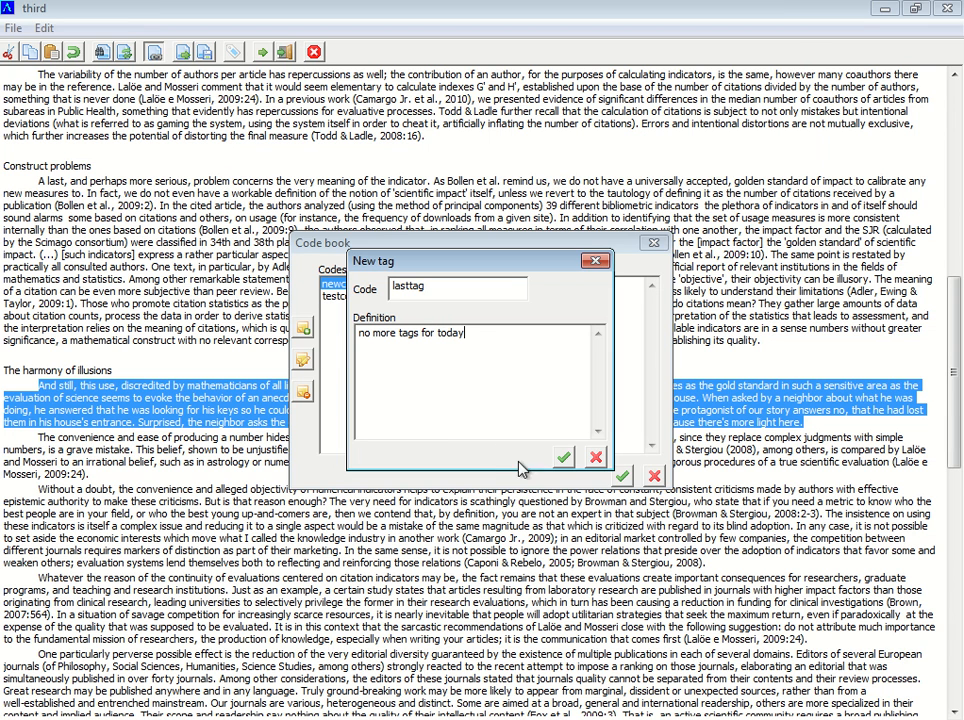
pyautogui.click(563, 457)
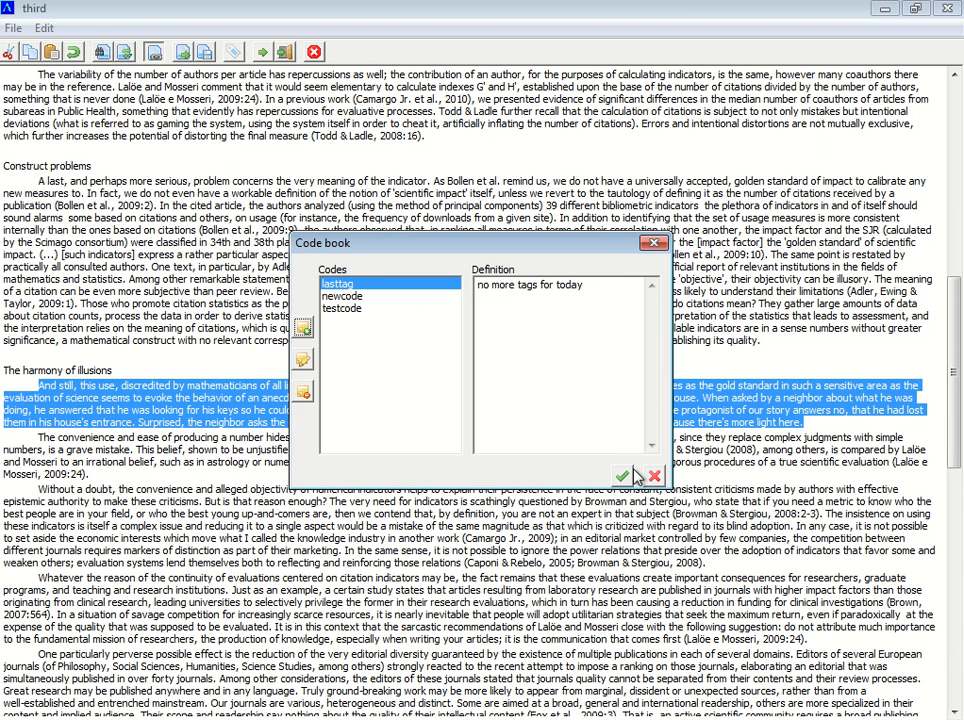
pyautogui.click(624, 476)
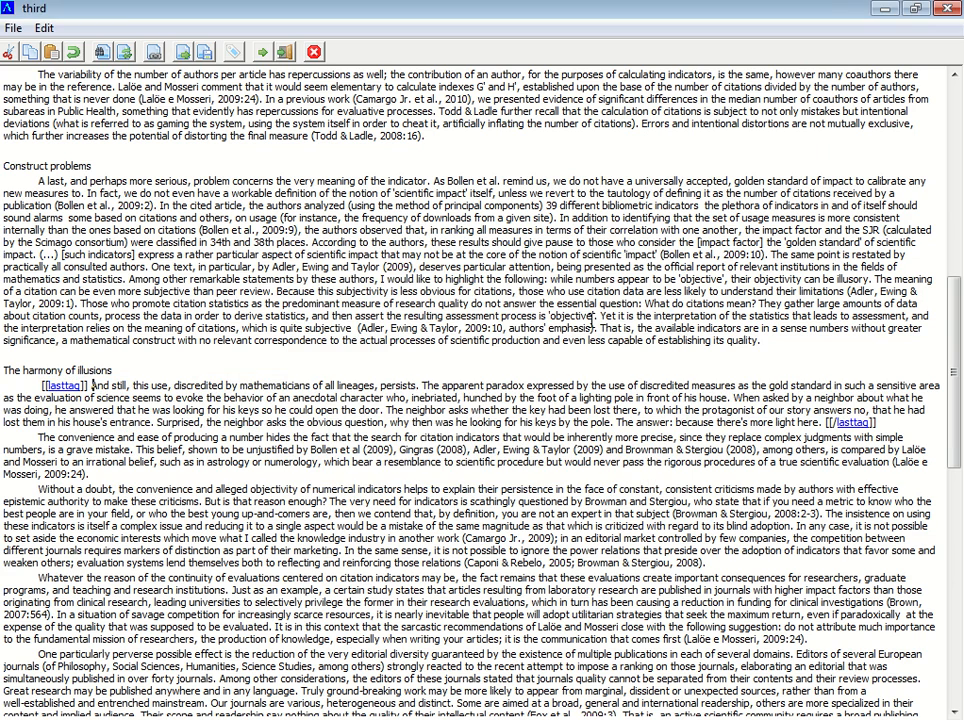
pyautogui.click(284, 54)
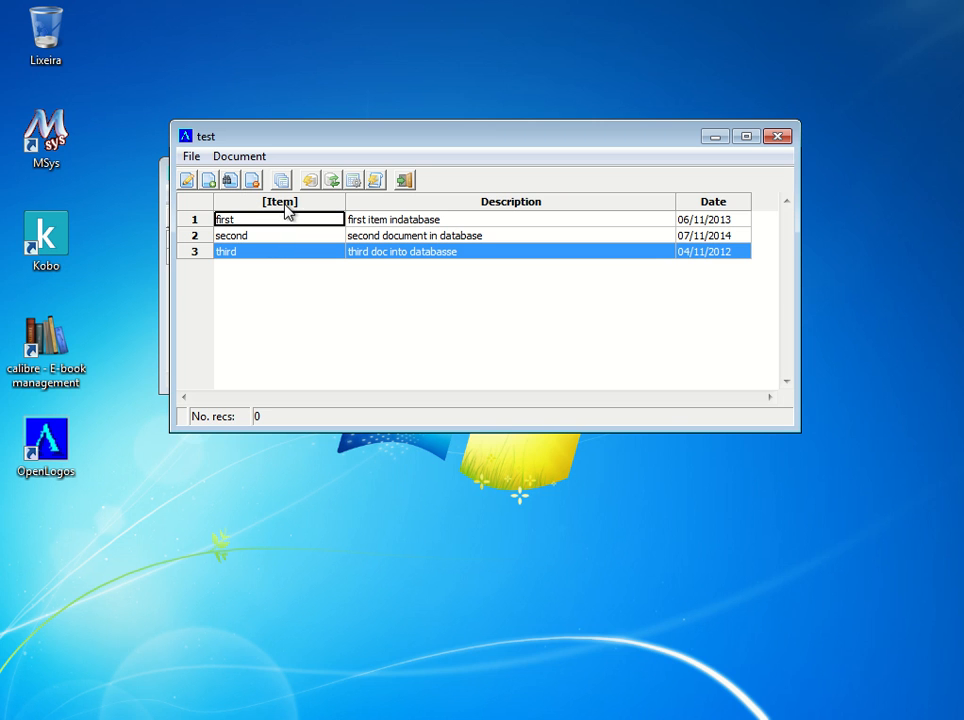
# Sort the document list by description, and view the database's code book without making changes.
pyautogui.click(490, 205)
pyautogui.click(280, 181)
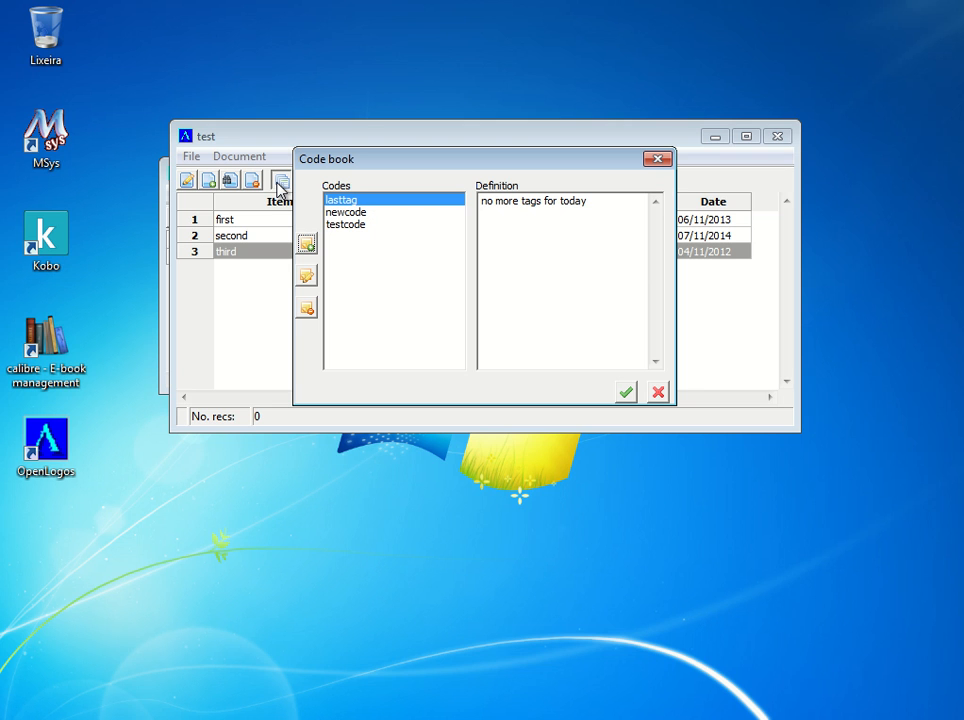
pyautogui.click(658, 393)
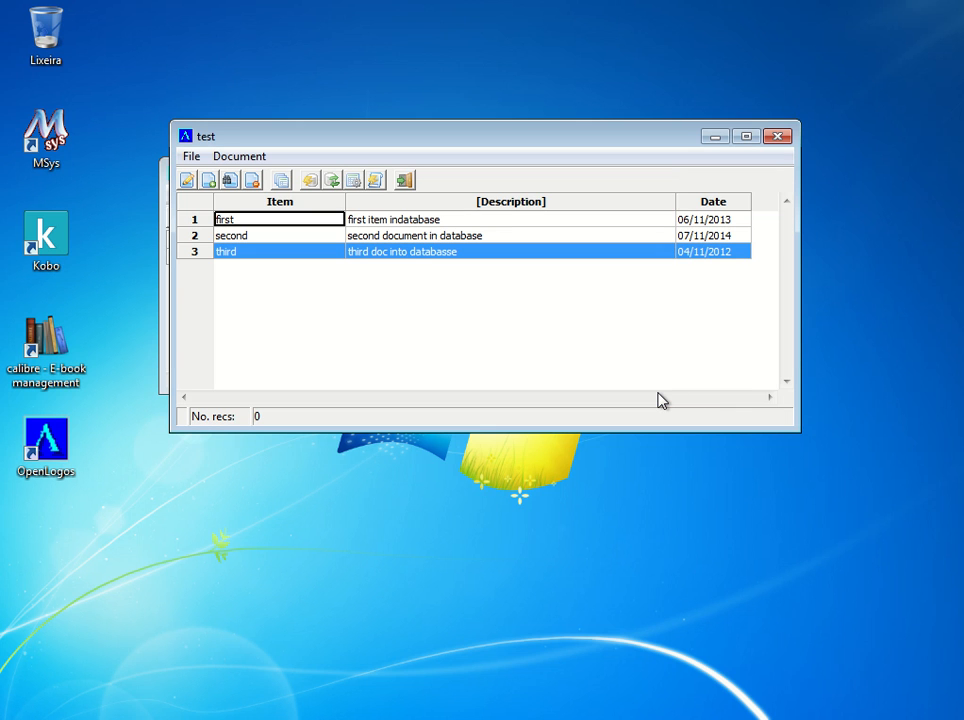
# Tabulate the words across all documents and examine the frequency of each word per document.
pyautogui.click(354, 186)
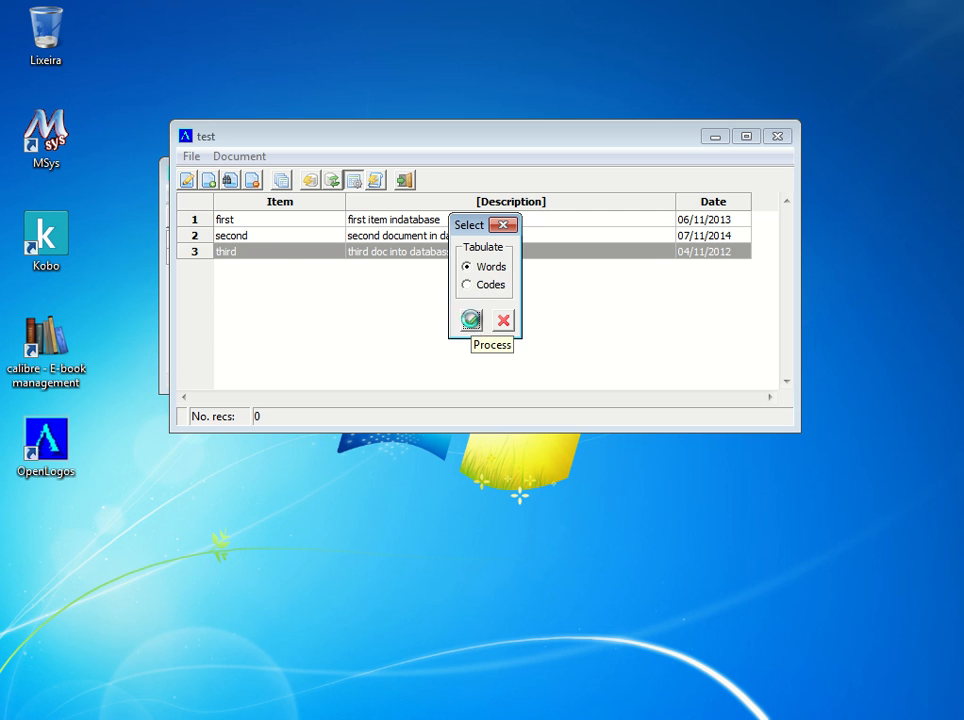
pyautogui.click(471, 320)
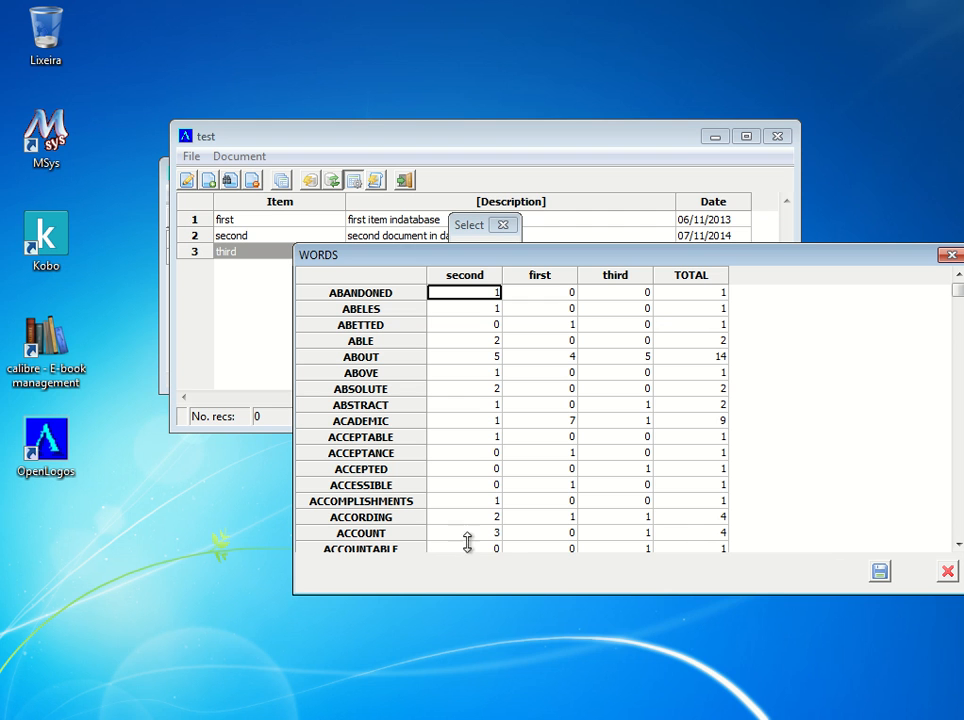
pyautogui.click(955, 392)
pyautogui.click(955, 392)
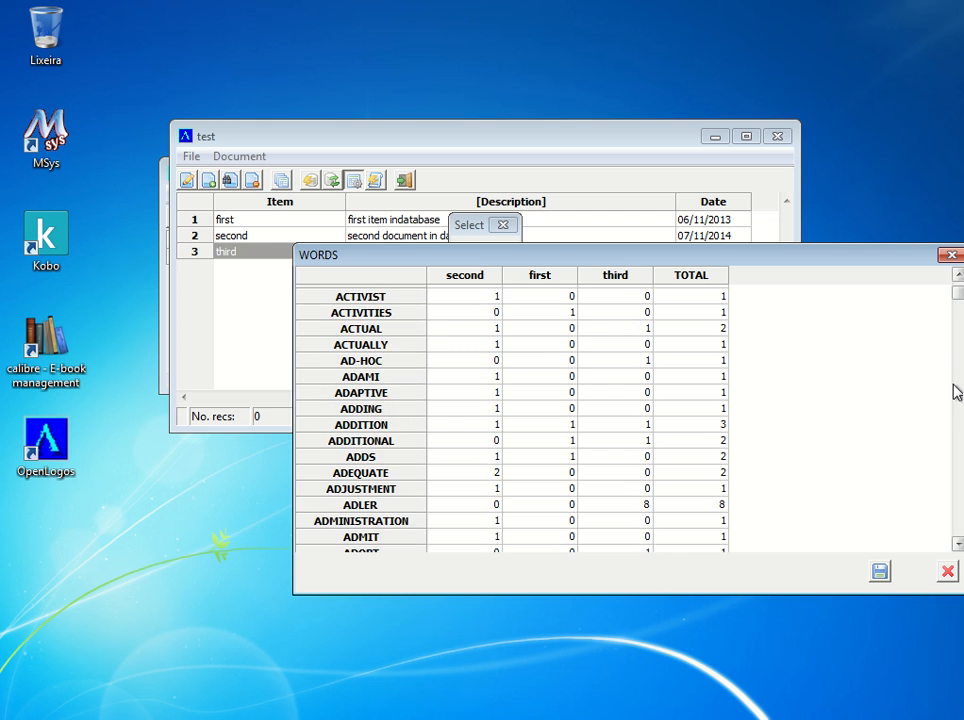
pyautogui.click(954, 380)
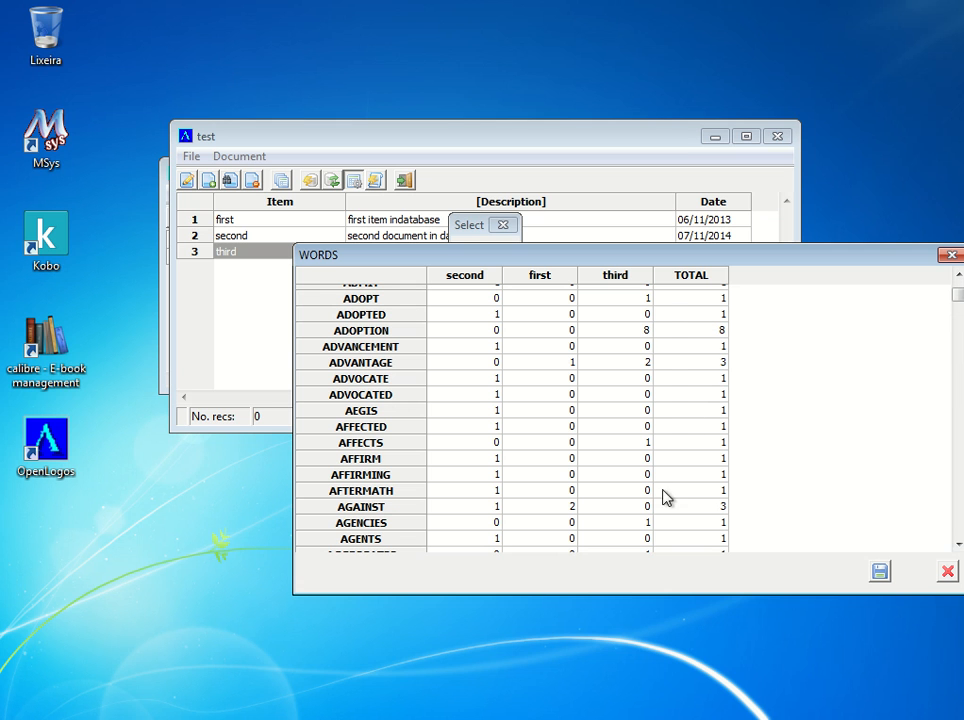
pyautogui.scroll(-20, 960, 514)
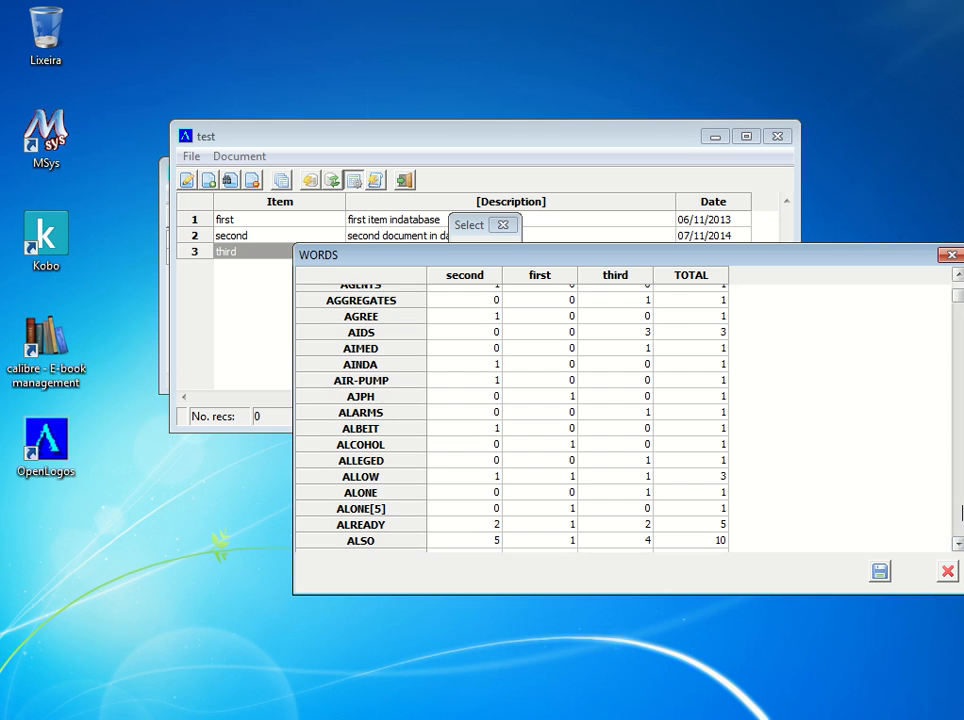
# Finish reviewing the word table, then tabulate the codes across all documents and examine each code's frequency per document.
pyautogui.scroll(-20, 960, 514)
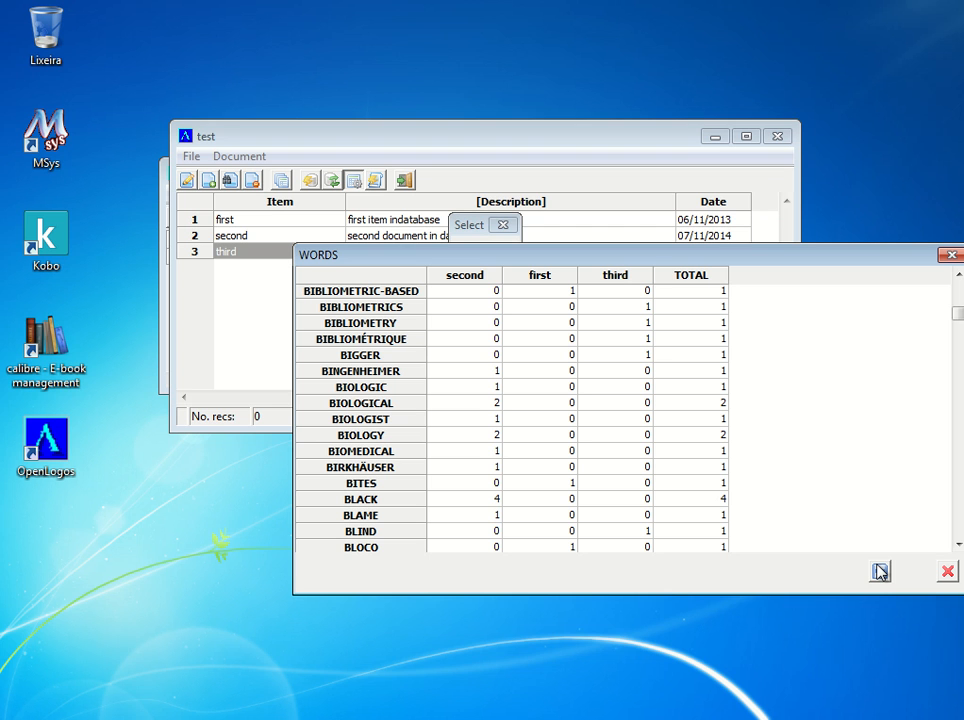
pyautogui.click(954, 577)
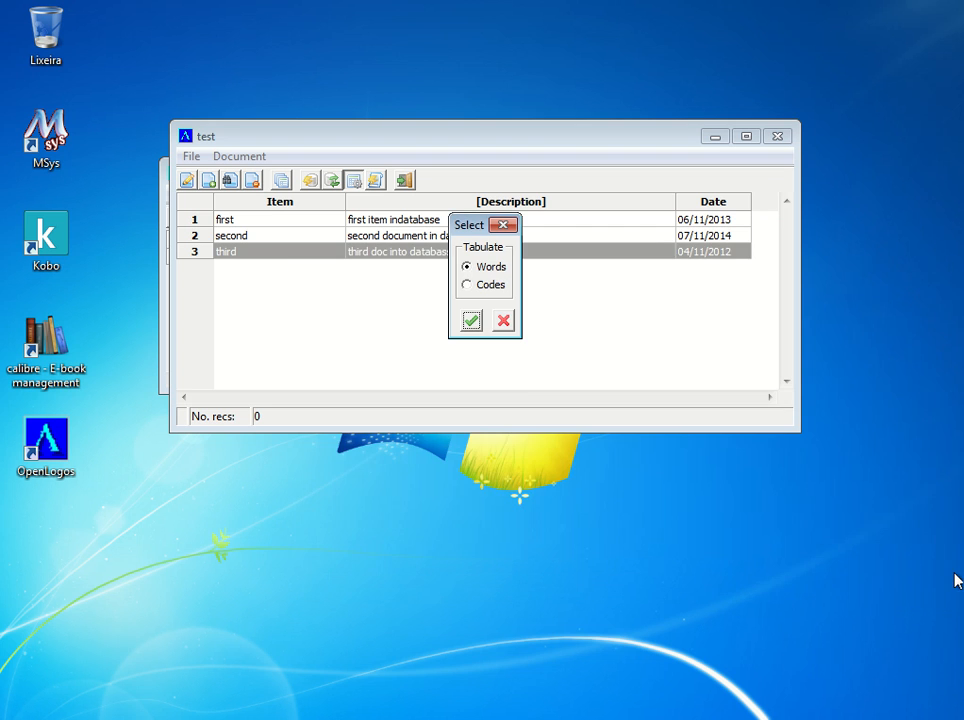
pyautogui.click(467, 286)
pyautogui.click(471, 321)
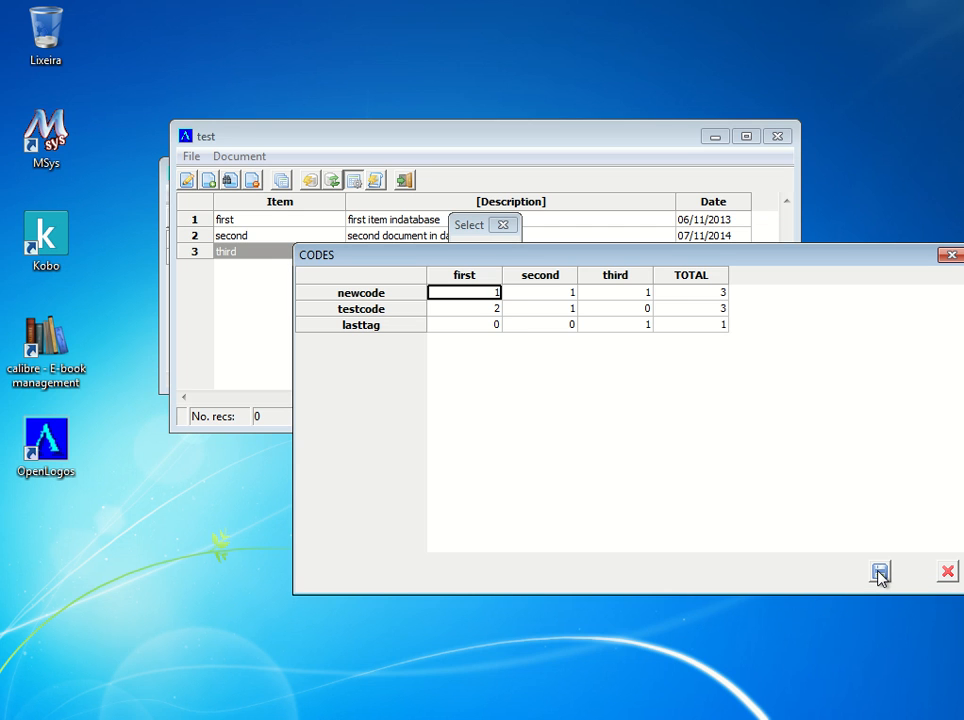
pyautogui.click(948, 572)
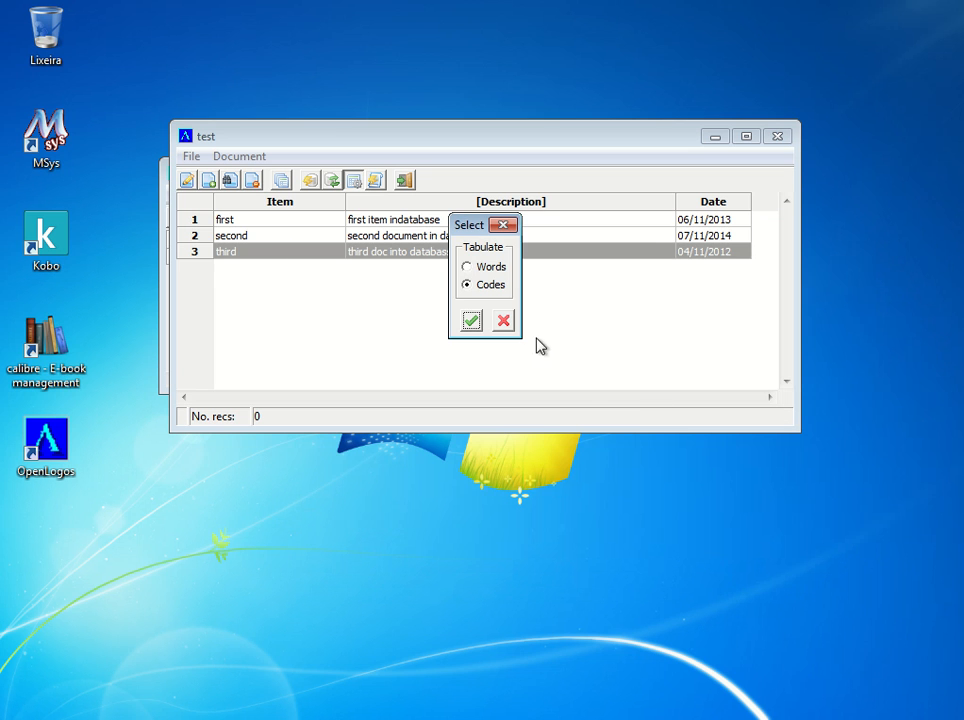
pyautogui.click(501, 321)
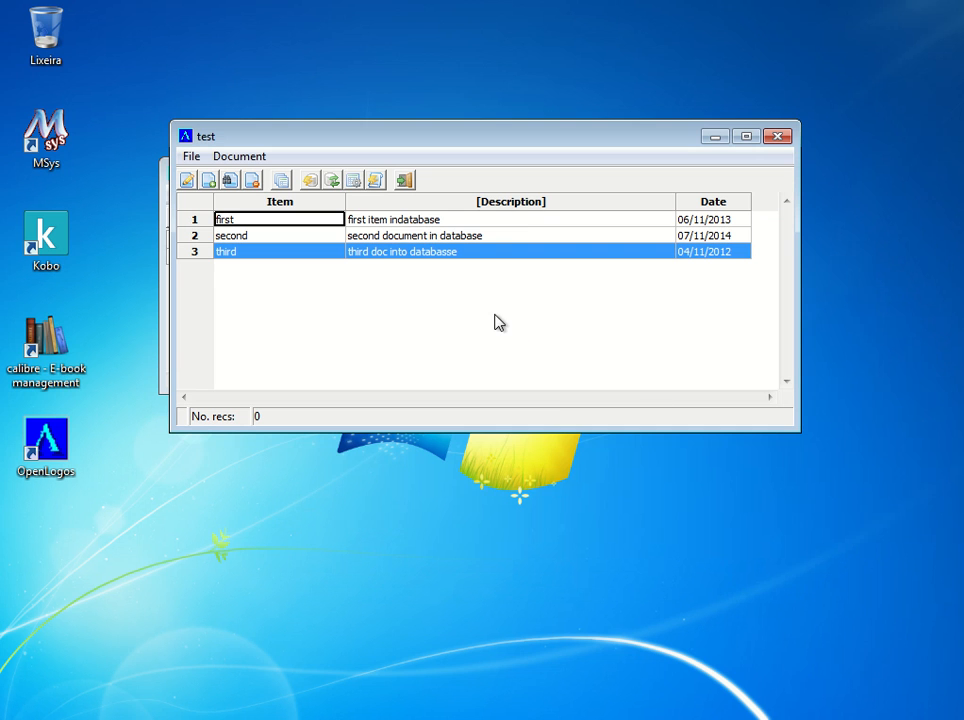
# List the coded sections for testcode and read through the passages retrieved from each document.
pyautogui.click(377, 182)
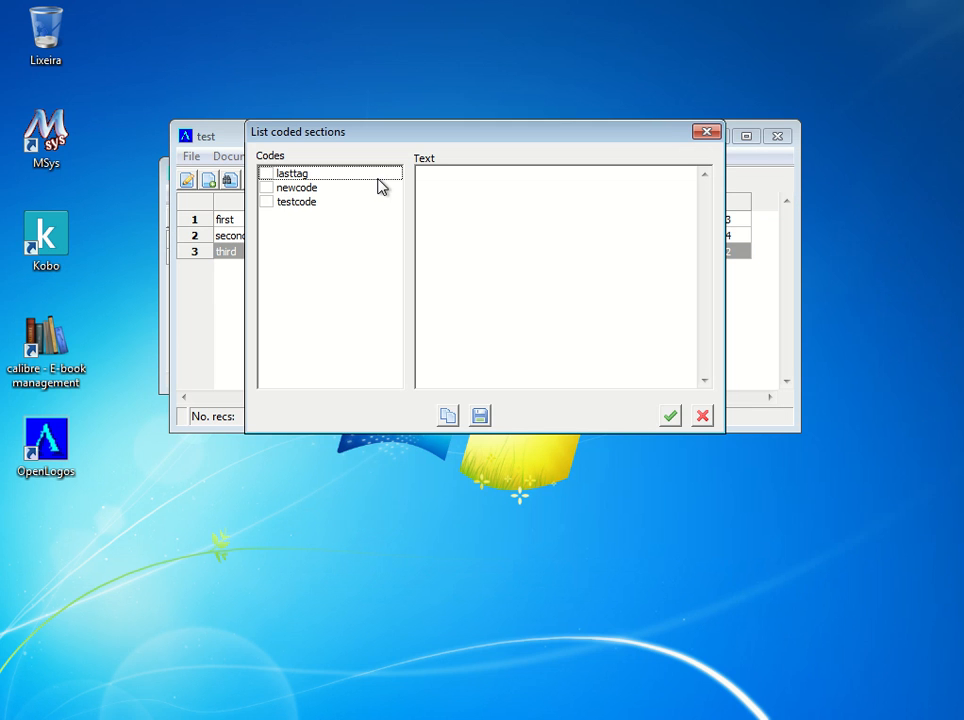
pyautogui.click(266, 202)
pyautogui.click(672, 415)
pyautogui.moveTo(703, 360); pyautogui.dragTo(703, 185)
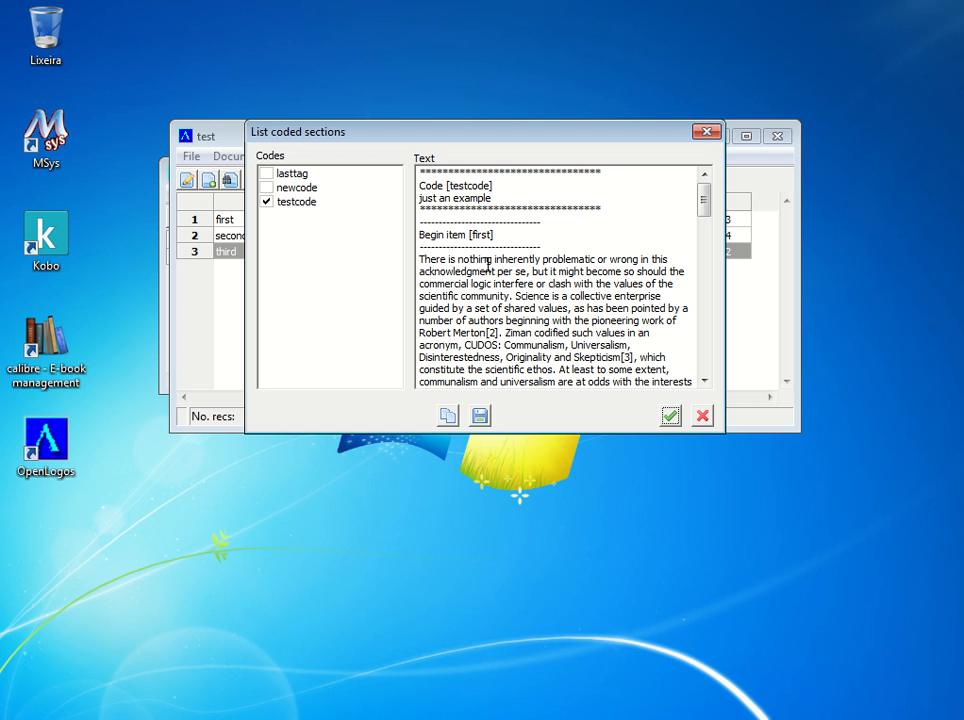
pyautogui.moveTo(701, 216); pyautogui.dragTo(703, 290)
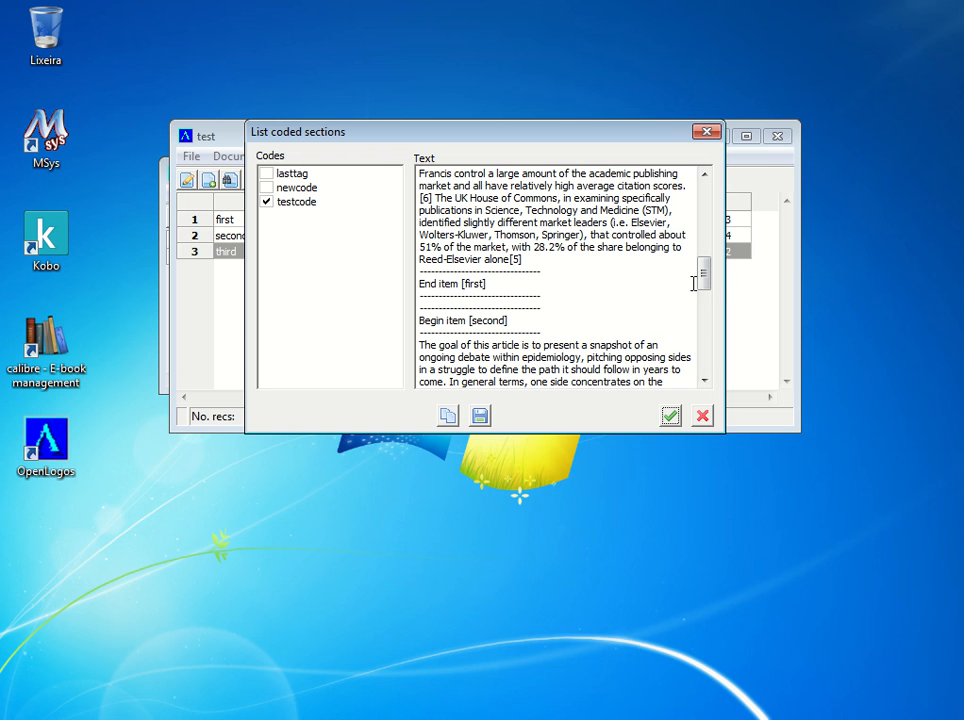
pyautogui.moveTo(706, 276); pyautogui.dragTo(704, 368)
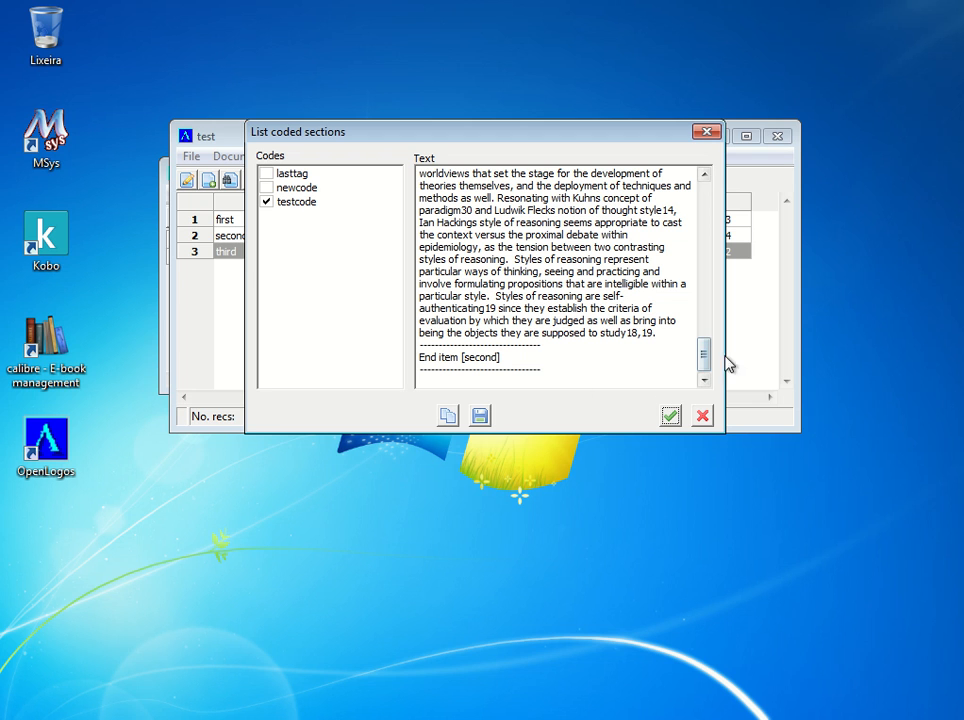
# Add lasttag and newcode to the coded sections listing, fetch all three codes' passages, and close it after reviewing.
pyautogui.click(267, 174)
pyautogui.click(267, 188)
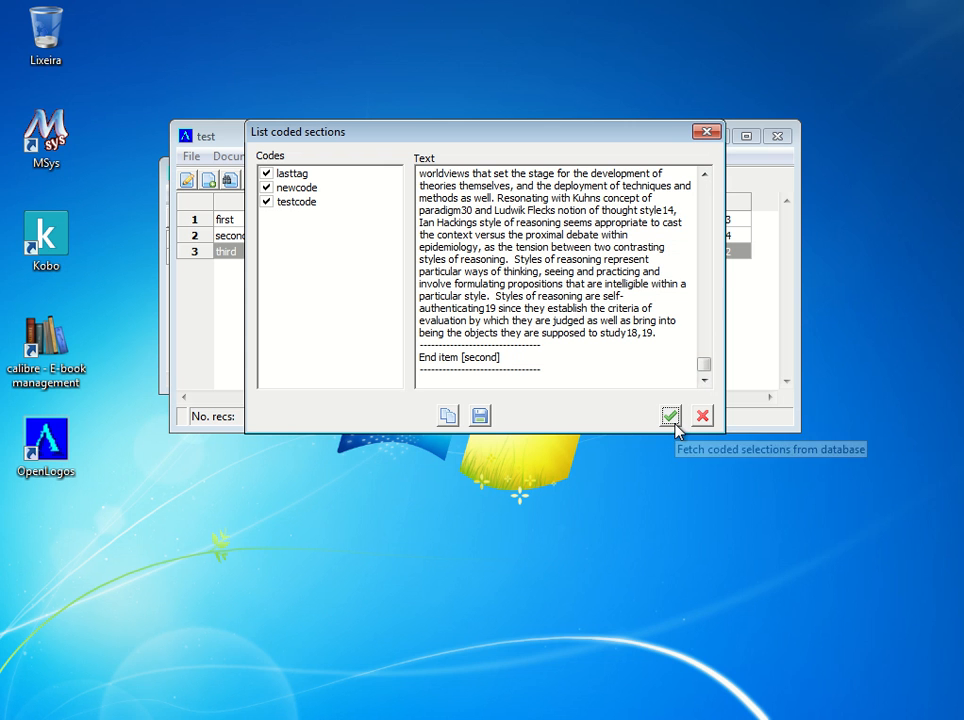
pyautogui.moveTo(705, 368); pyautogui.dragTo(704, 253)
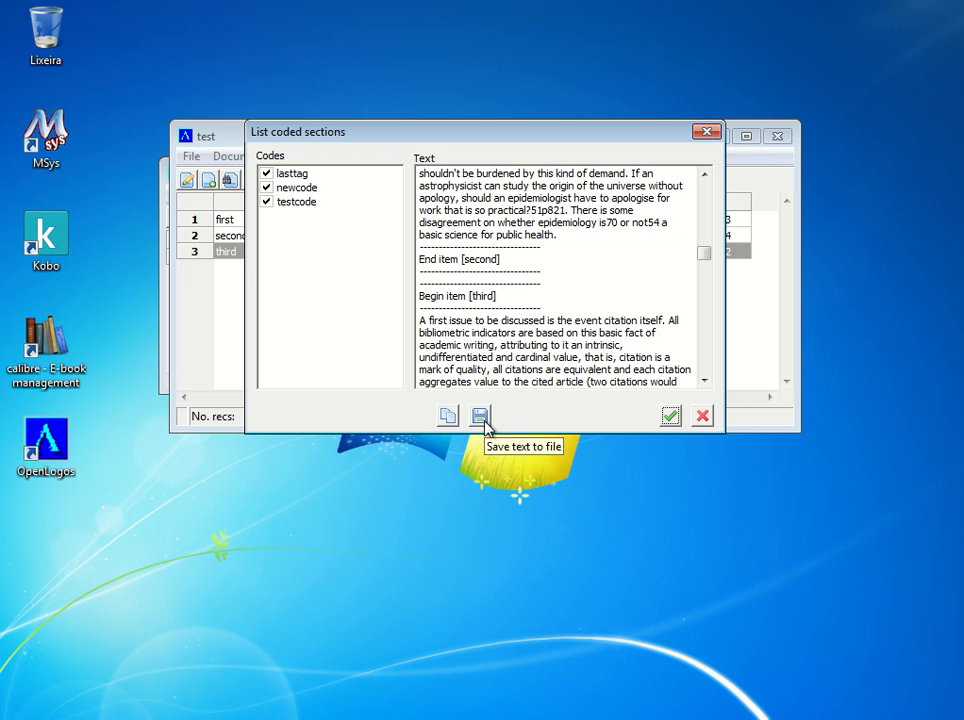
pyautogui.click(703, 416)
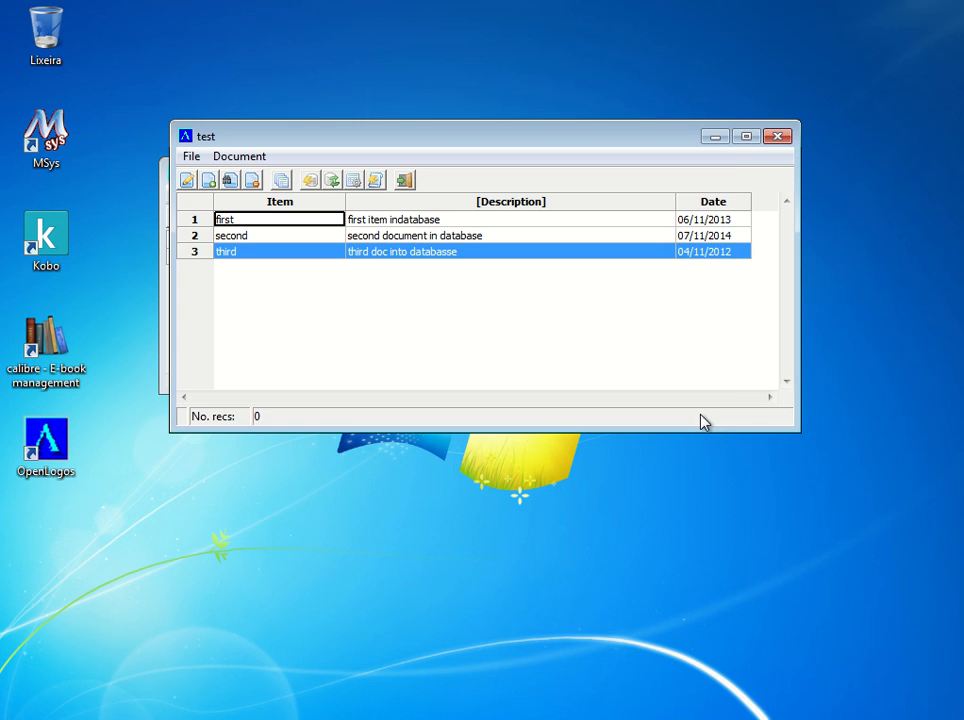
# Try to import the database file exampledatabase.sqldb into the open test database.
pyautogui.click(331, 182)
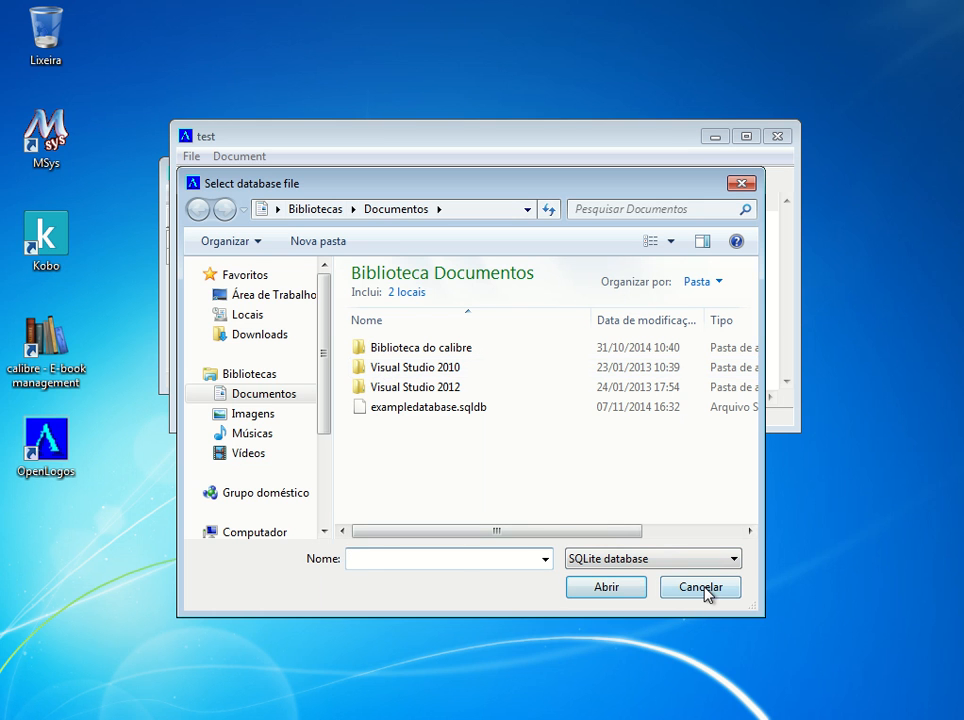
pyautogui.click(441, 407)
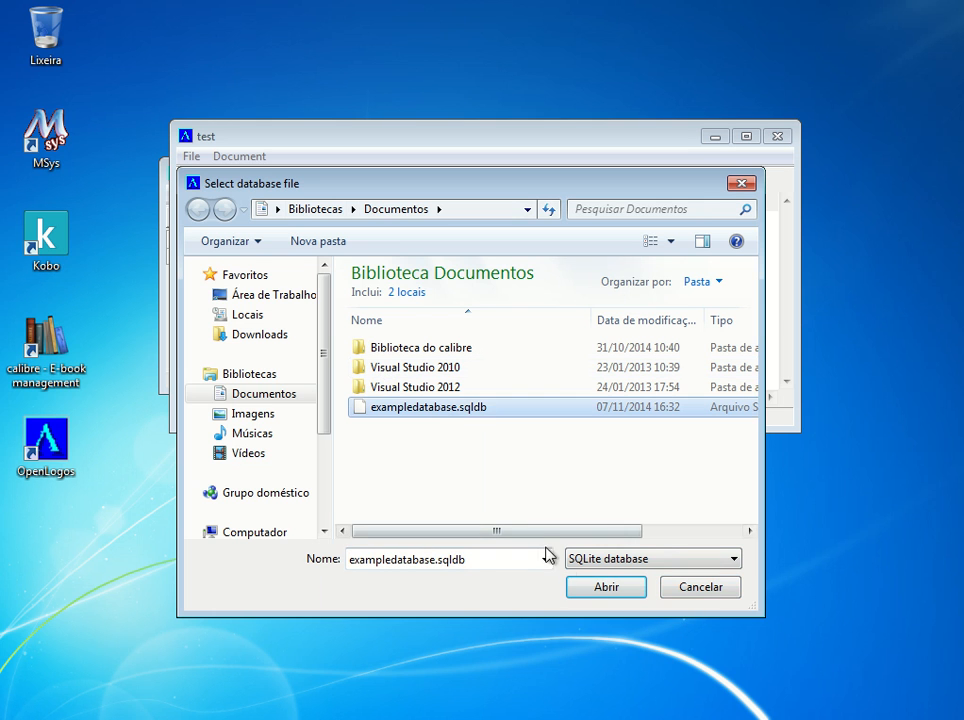
pyautogui.click(603, 587)
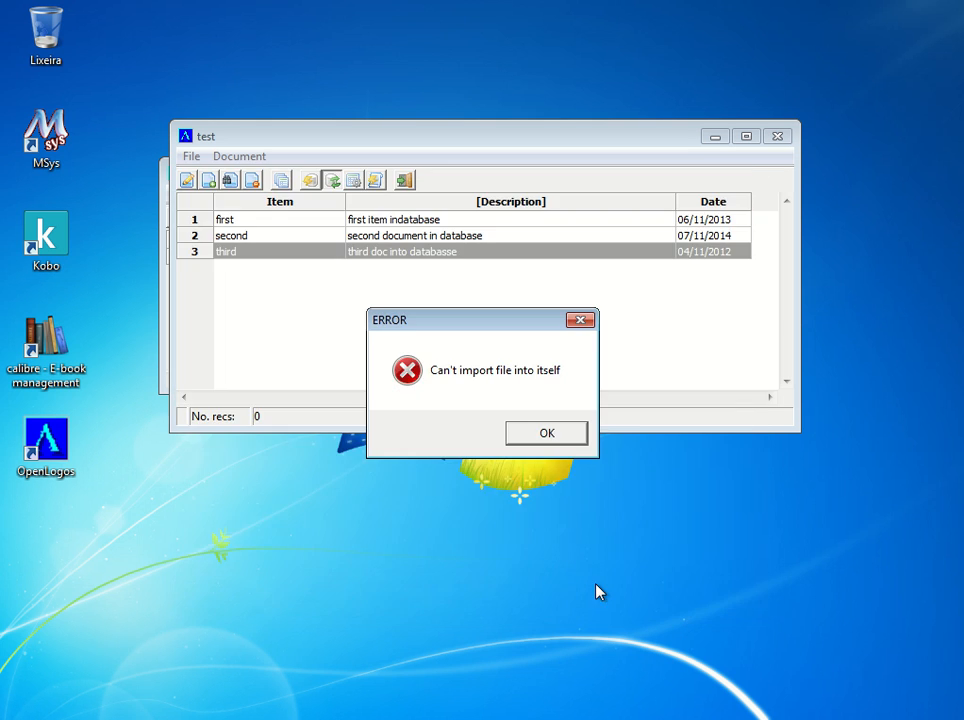
pyautogui.click(547, 432)
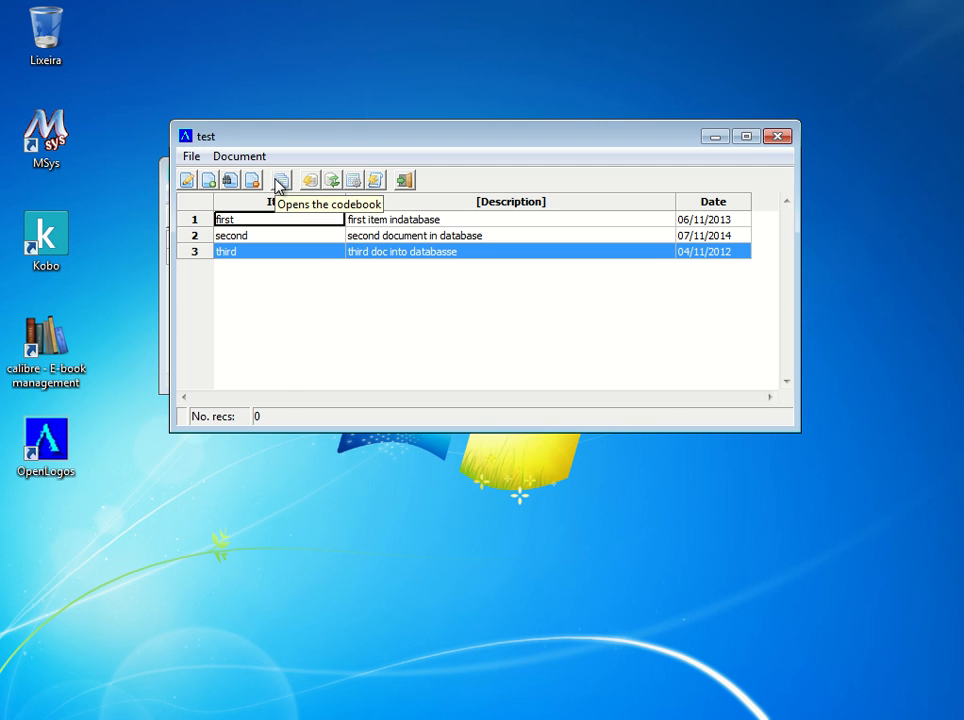
# Delete the code lasttag from the code book and save the change.
pyautogui.click(280, 187)
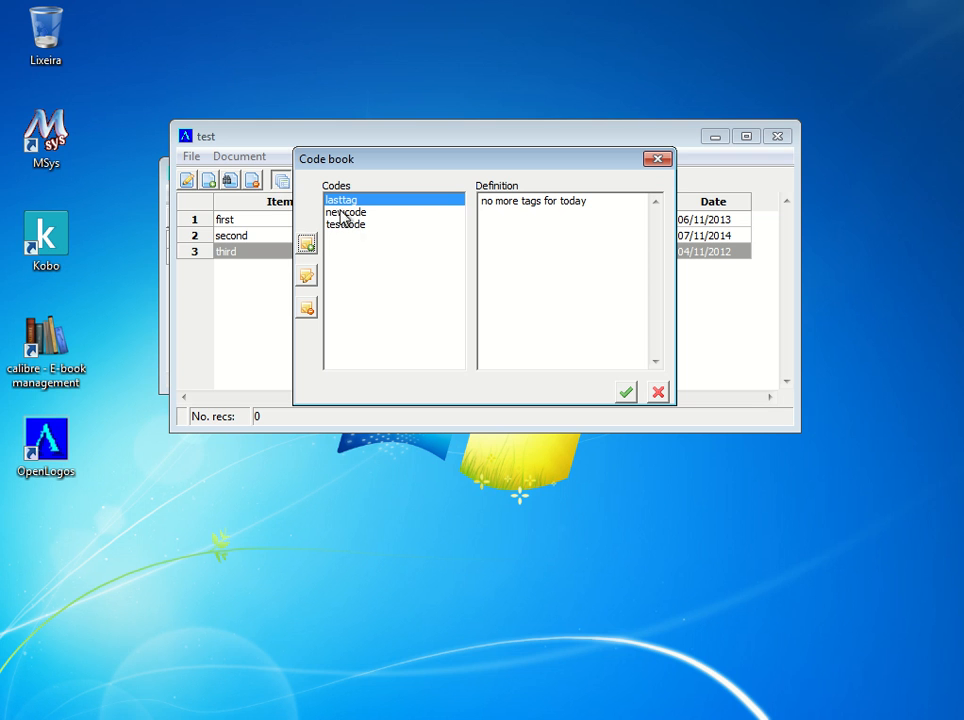
pyautogui.click(307, 311)
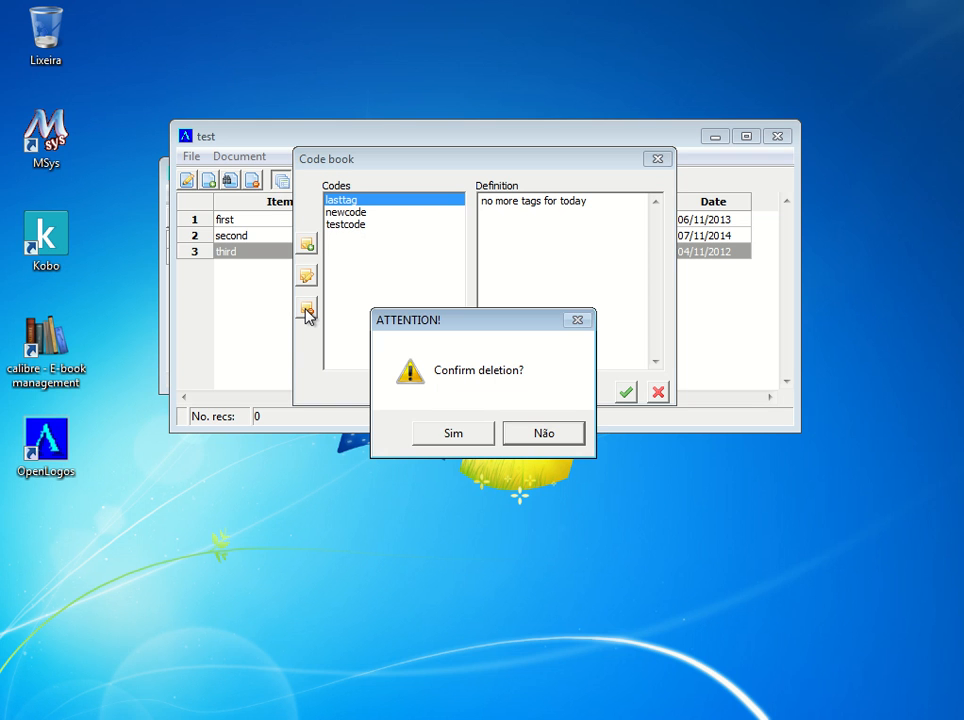
pyautogui.click(447, 436)
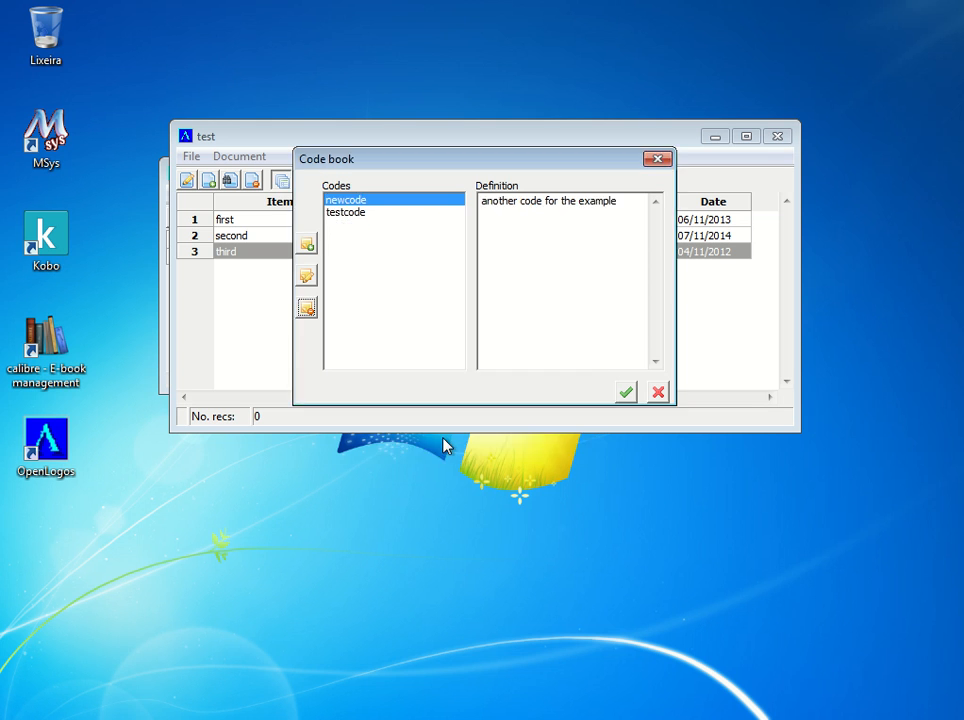
pyautogui.click(626, 391)
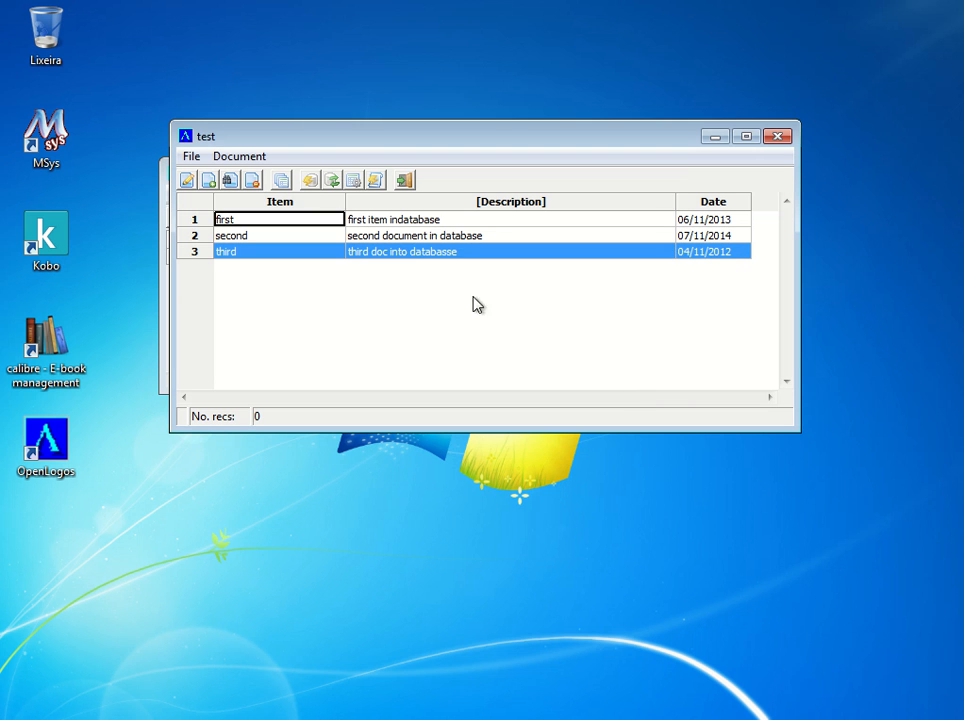
# Recover the missing code from the tagged documents and check its entry in the code book without making changes.
pyautogui.click(308, 181)
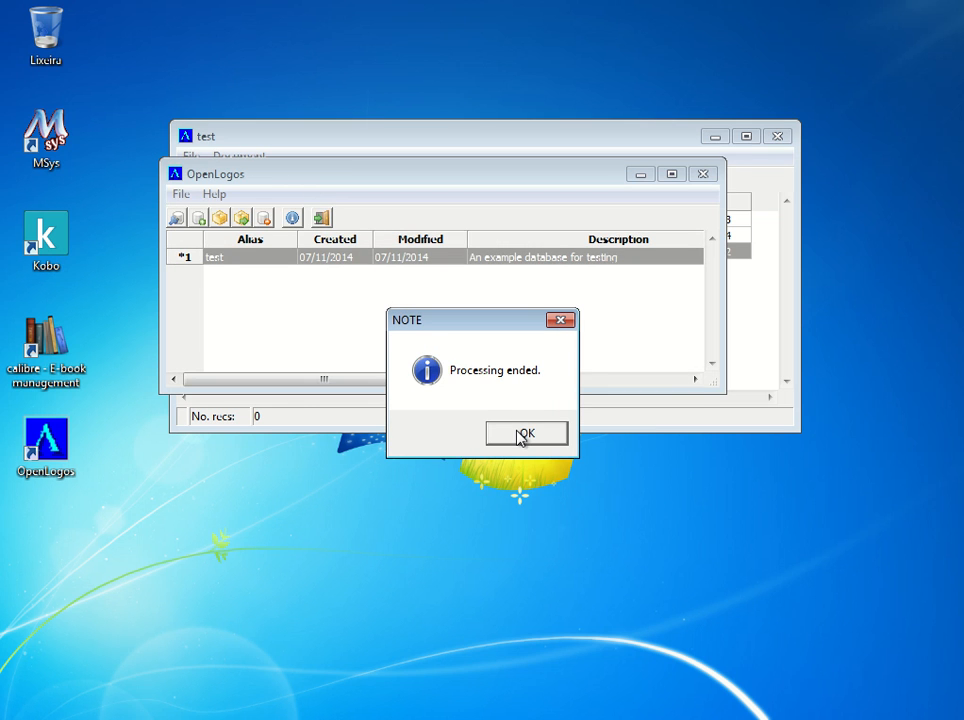
pyautogui.click(523, 435)
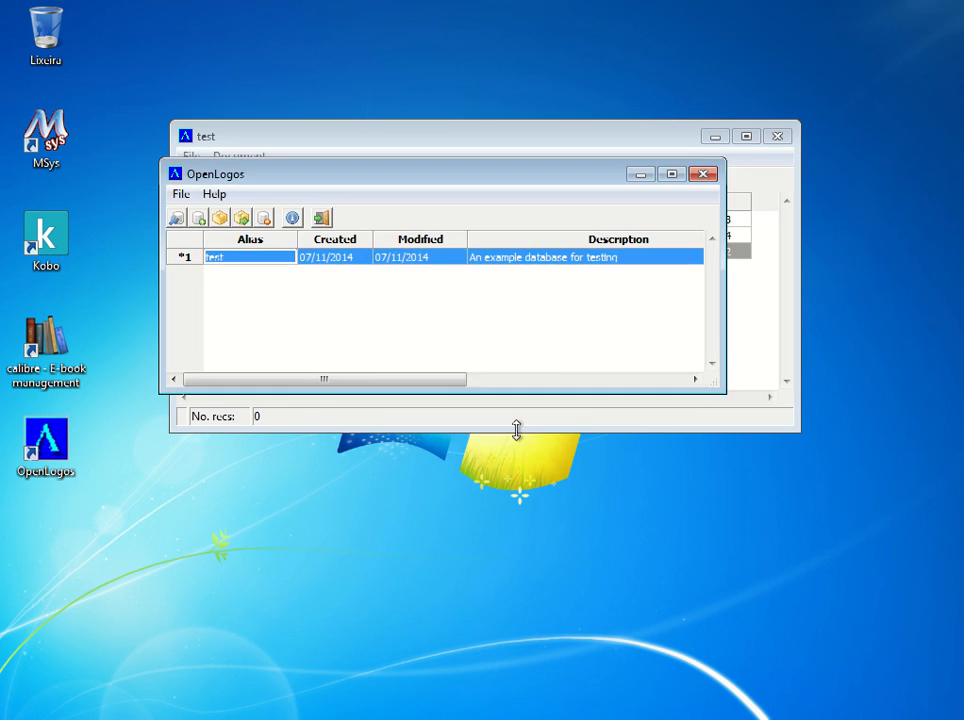
pyautogui.click(465, 143)
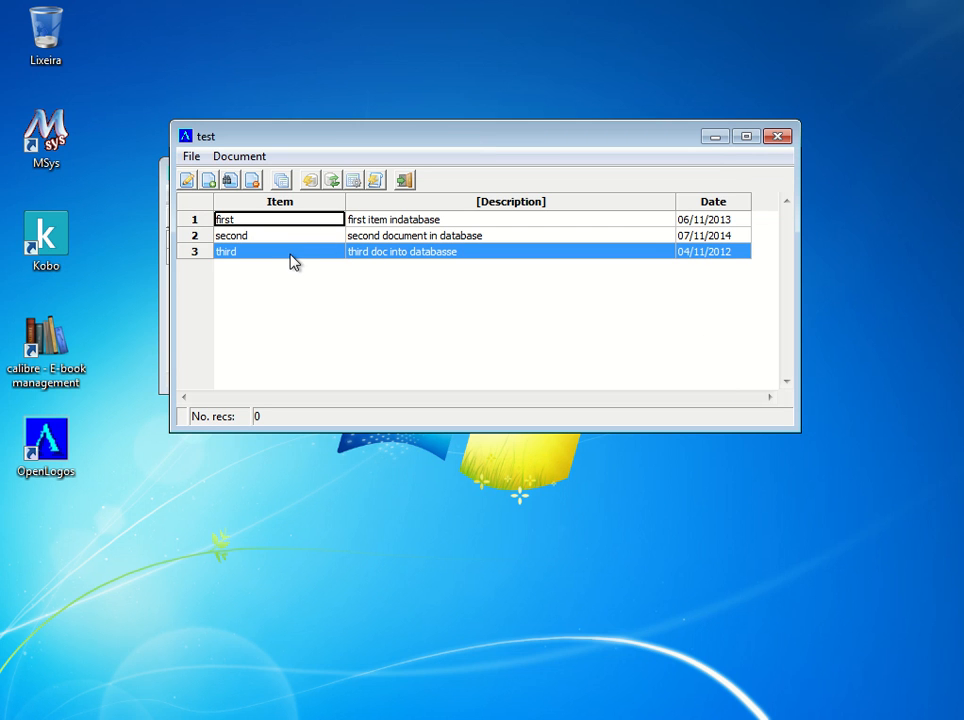
pyautogui.click(282, 184)
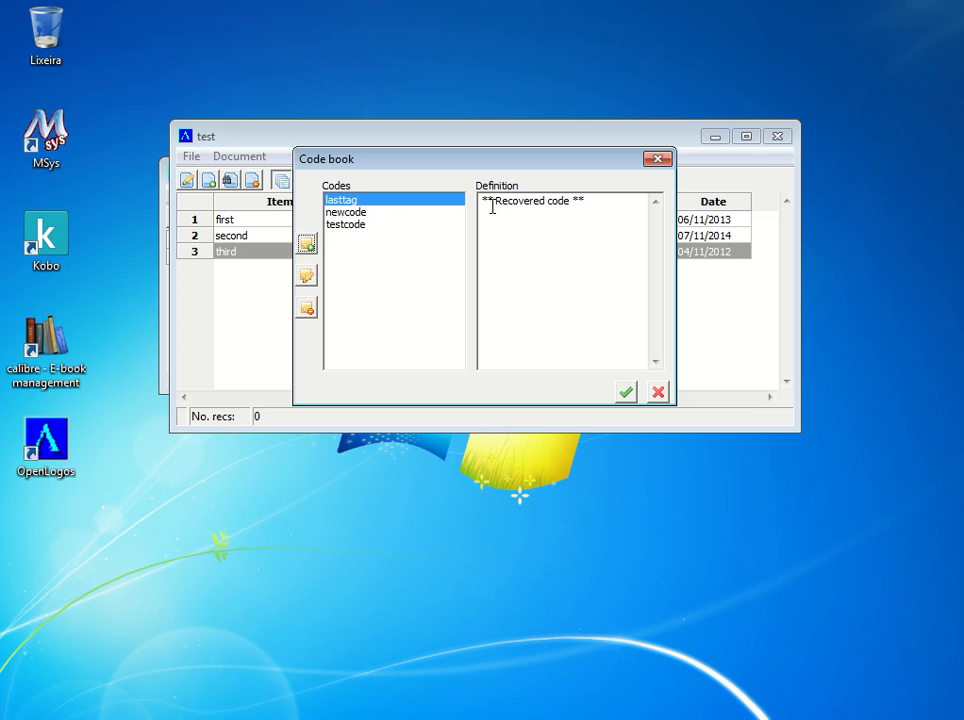
pyautogui.click(658, 393)
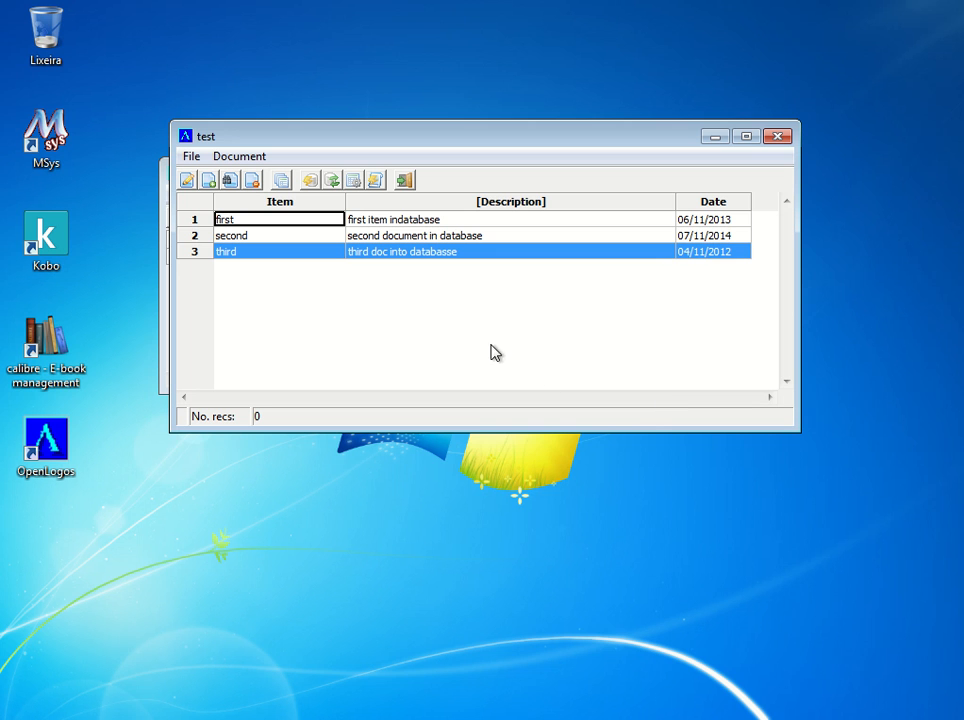
# Close the test database and exit OpenLogos after viewing its version information.
pyautogui.click(405, 182)
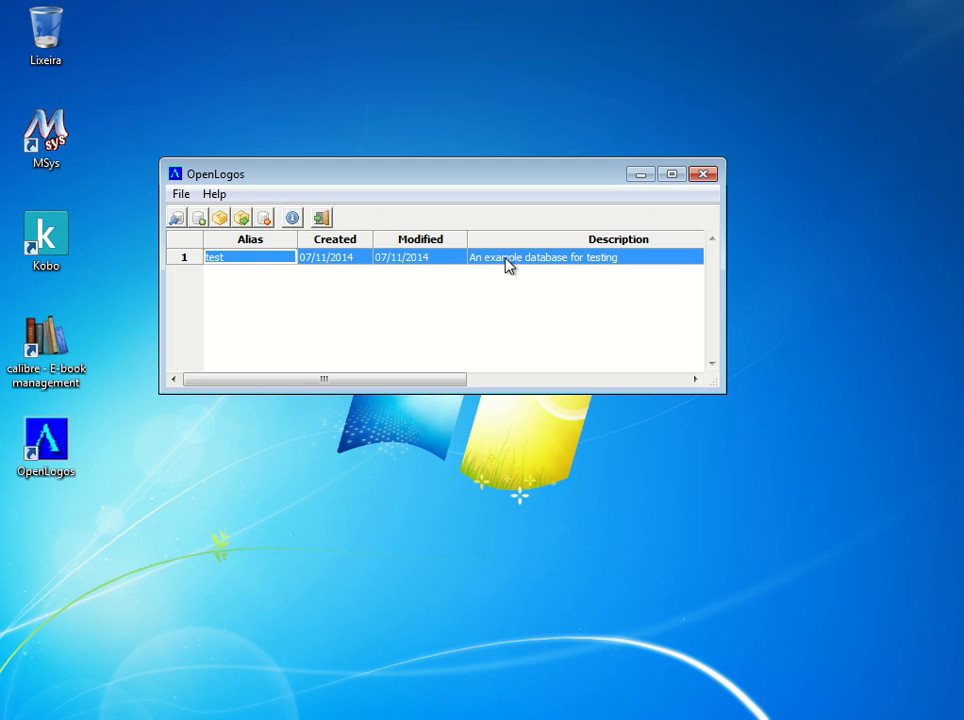
pyautogui.click(292, 219)
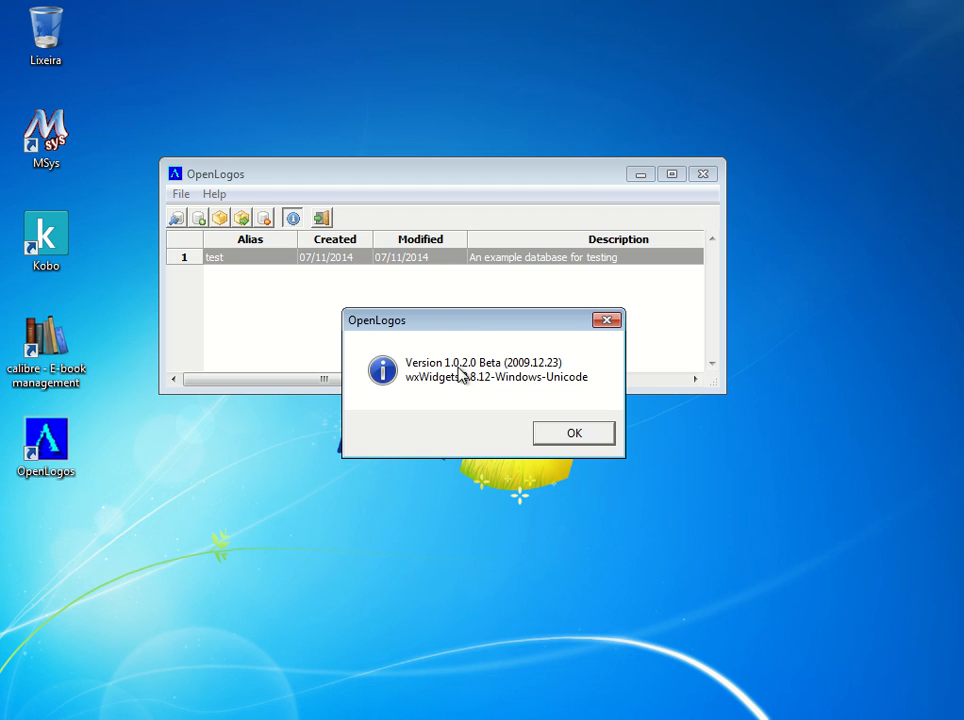
pyautogui.click(555, 438)
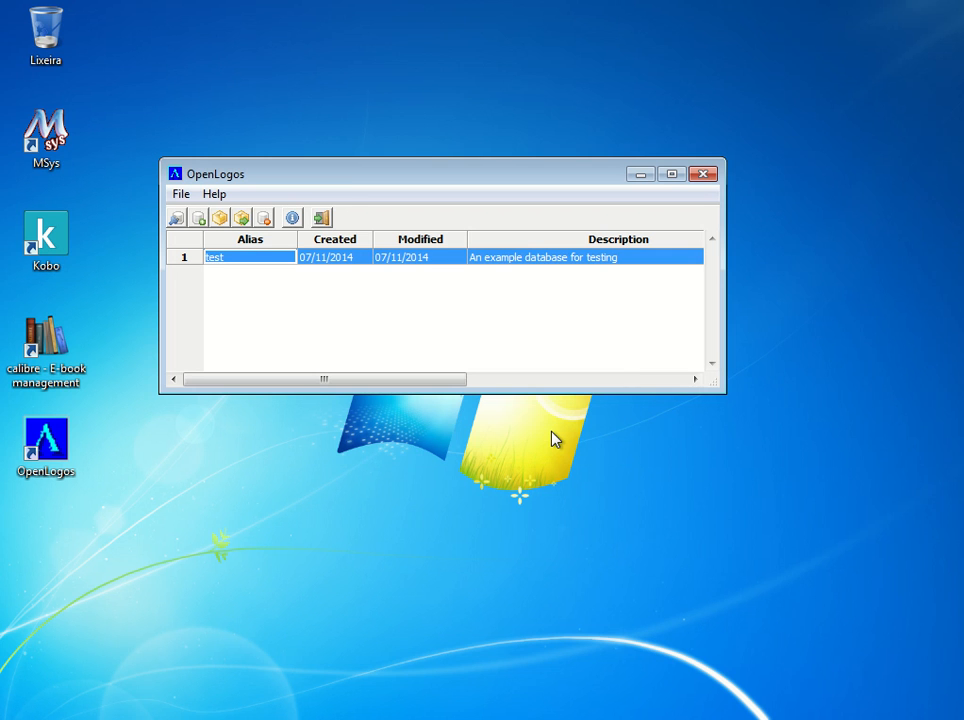
pyautogui.click(321, 220)
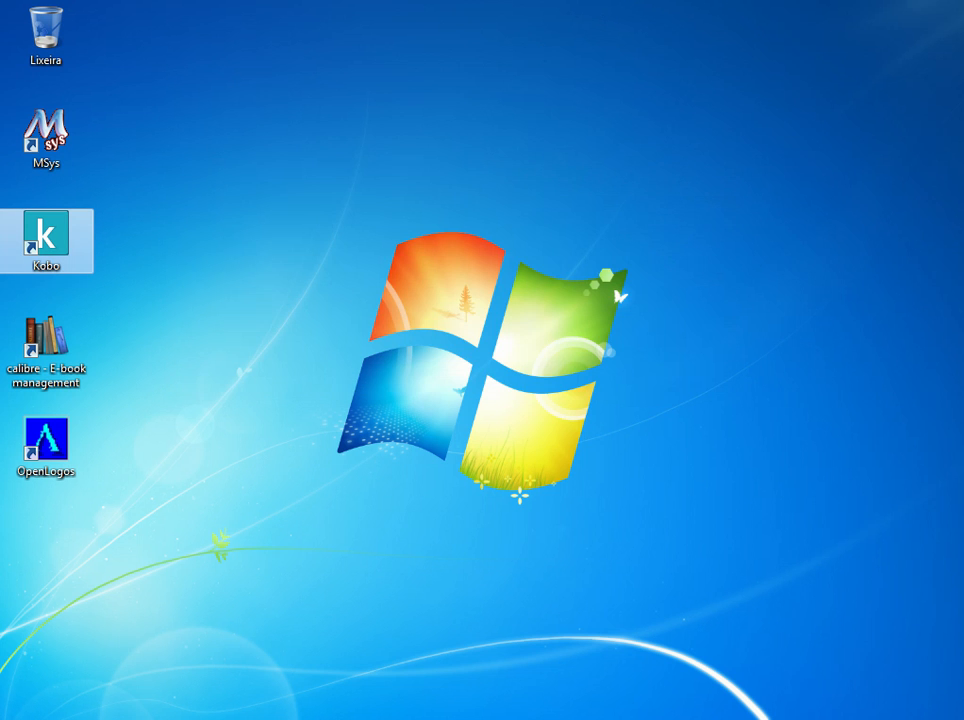